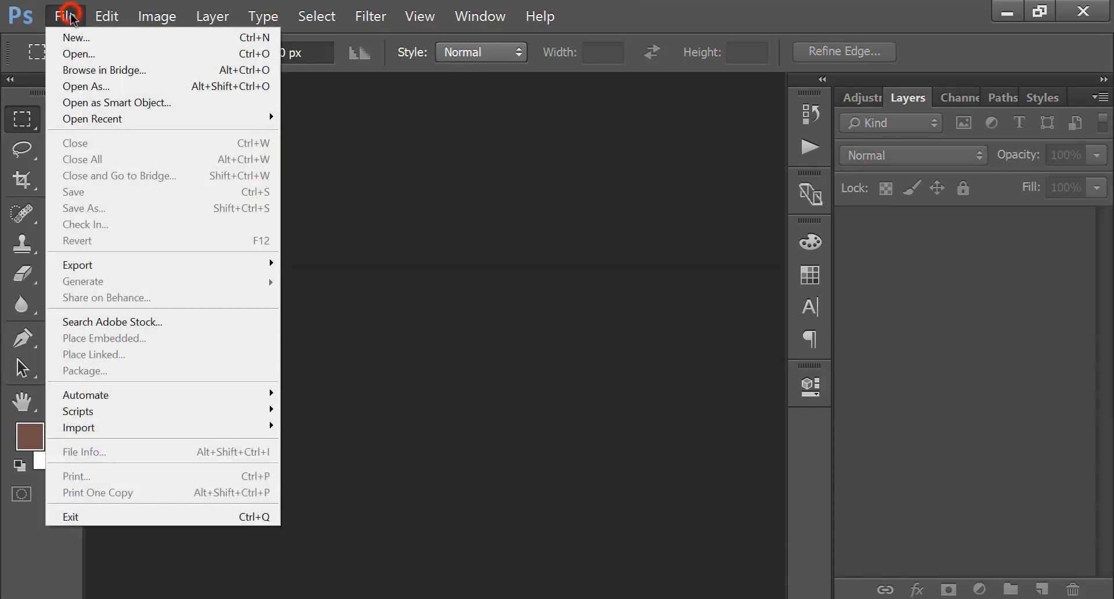
Open the image pexels-photo-450035.jpeg from the New folder in Videos.
click(79, 58)
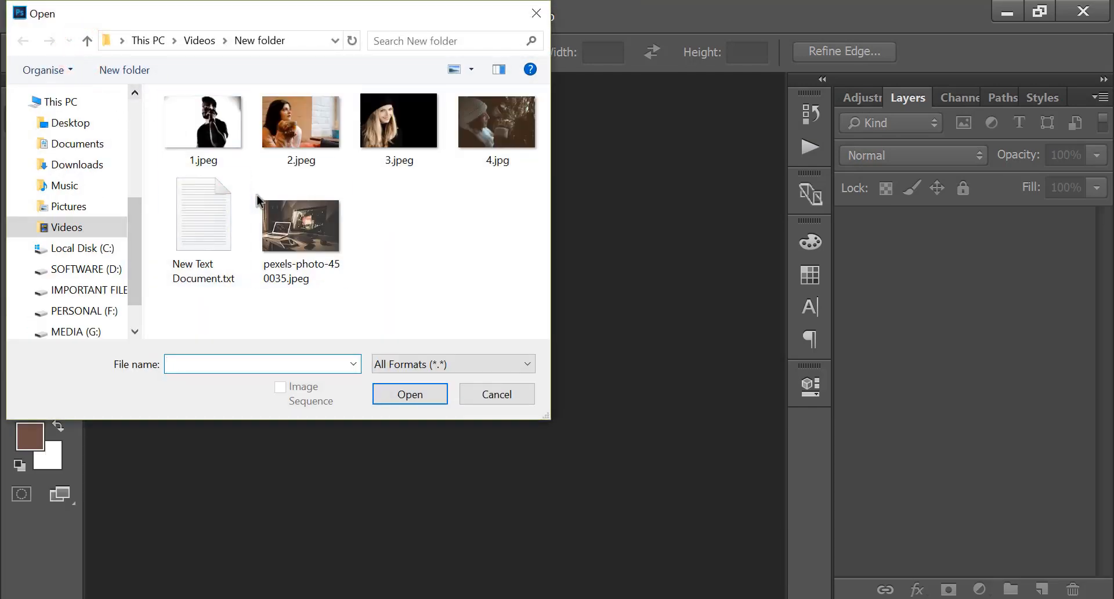
click(268, 204)
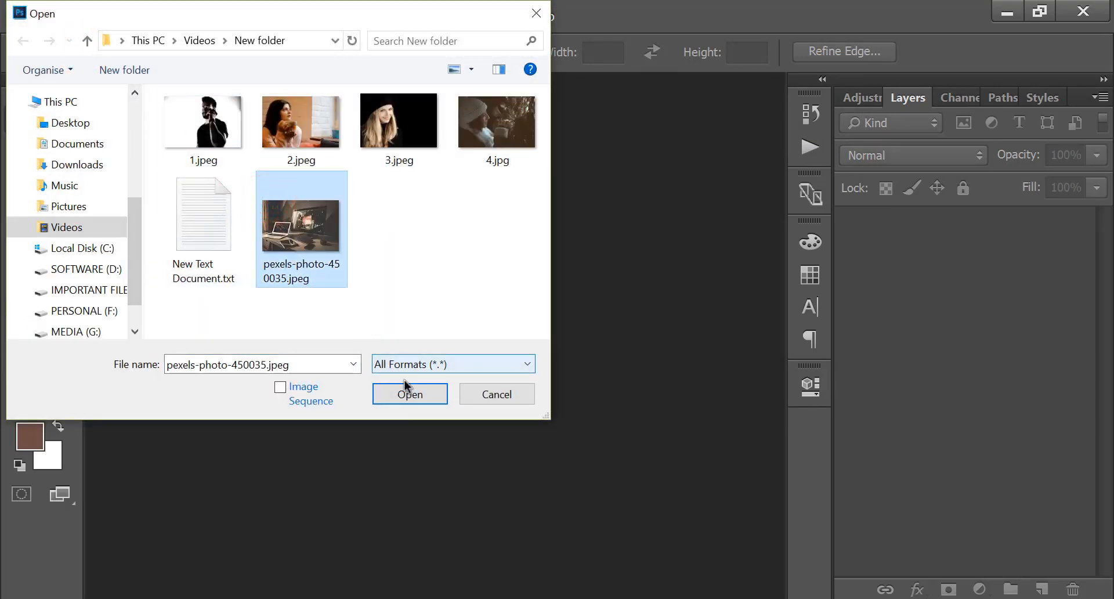
click(409, 394)
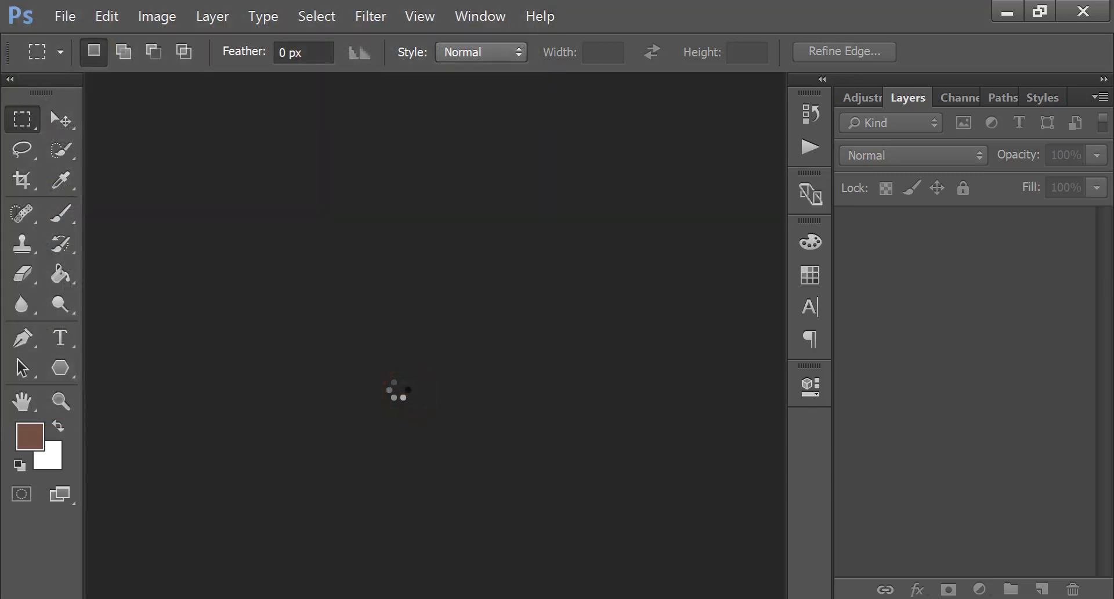
key(ctrl+plus)
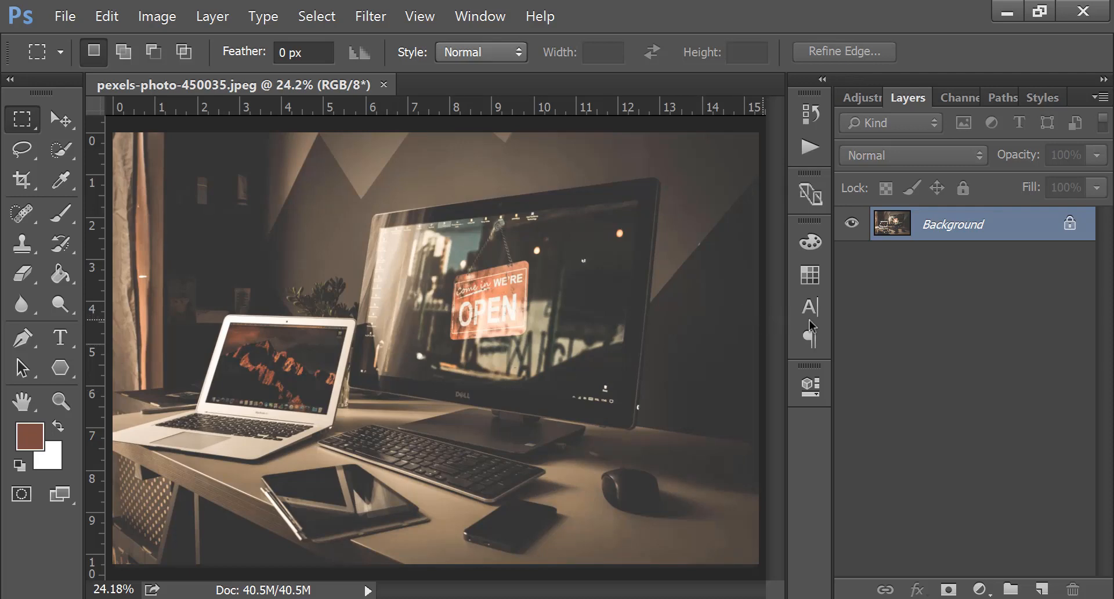
Unlock and hide the photo's Background layer, and fill a new layer above it with the brown foreground color.
click(1042, 590)
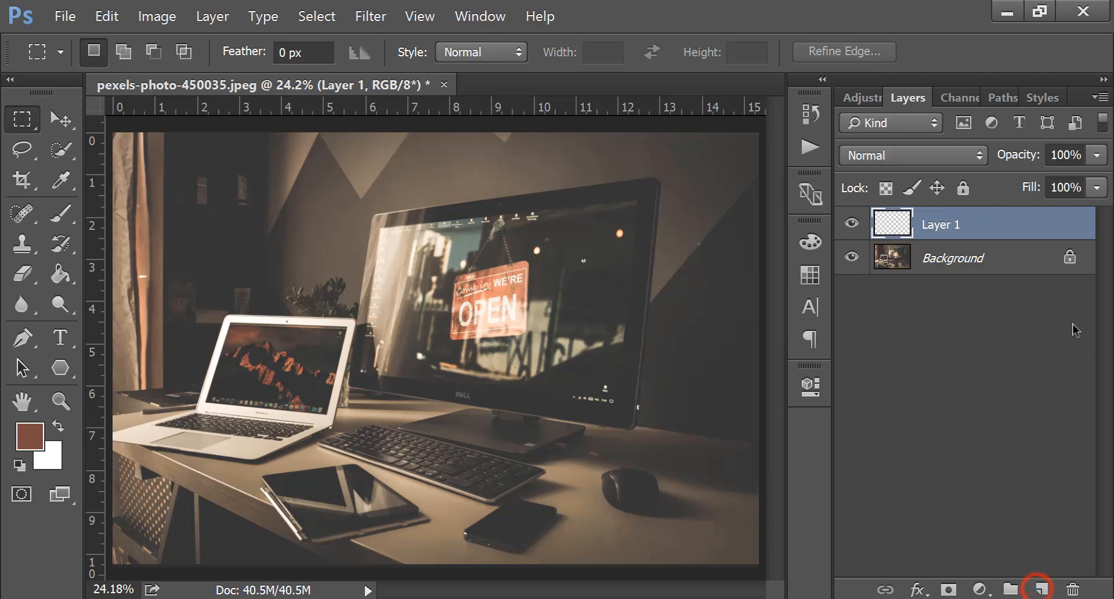
click(1070, 259)
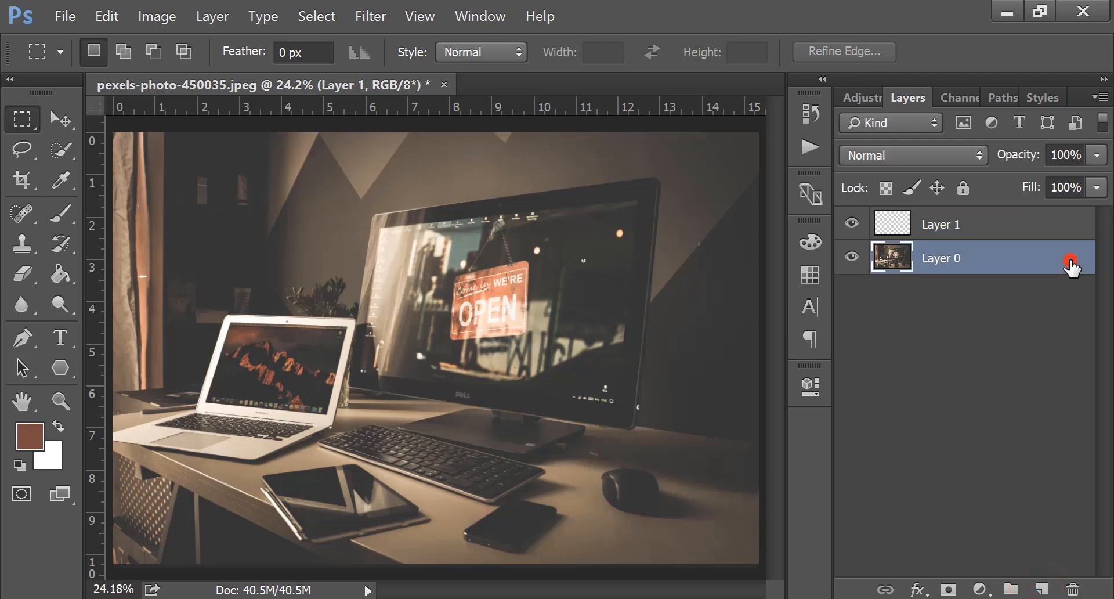
click(852, 257)
click(968, 226)
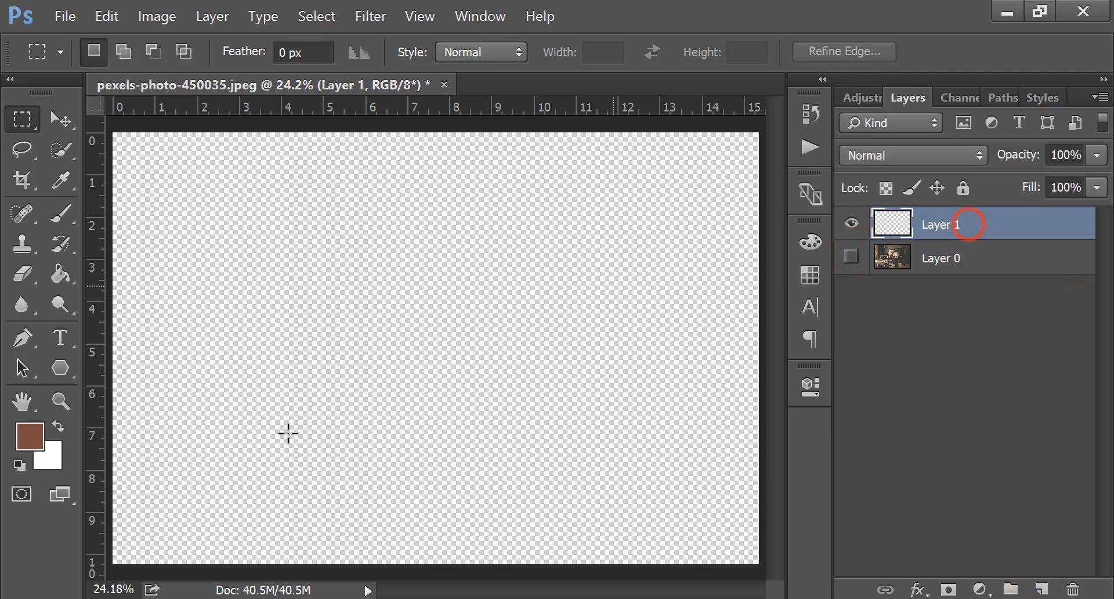
click(62, 276)
click(295, 315)
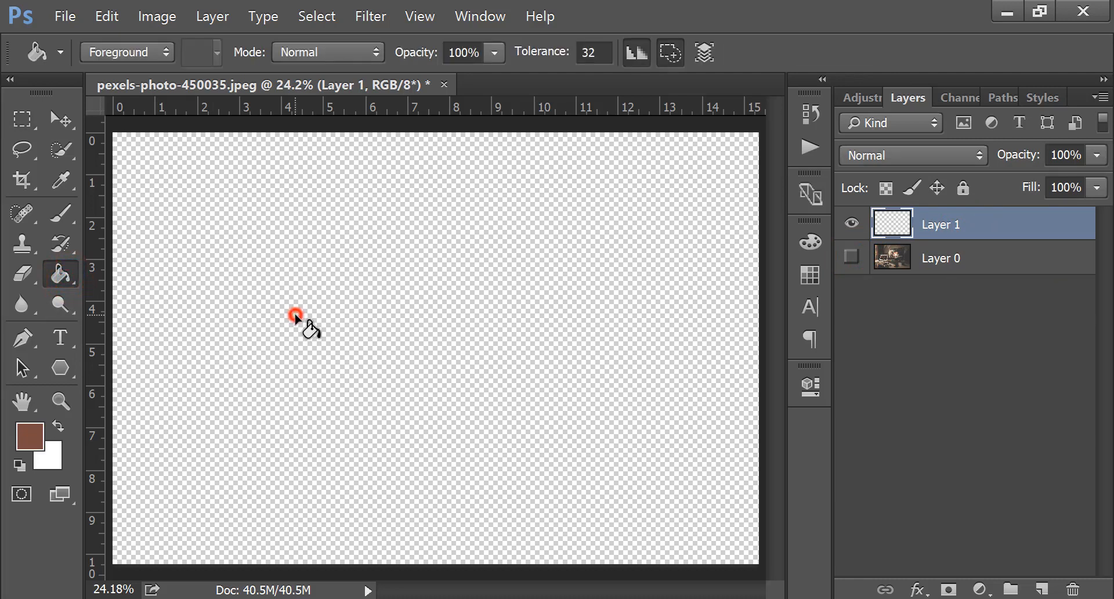
Show the photo layer again above the brown layer and set its fill to 50%.
click(852, 250)
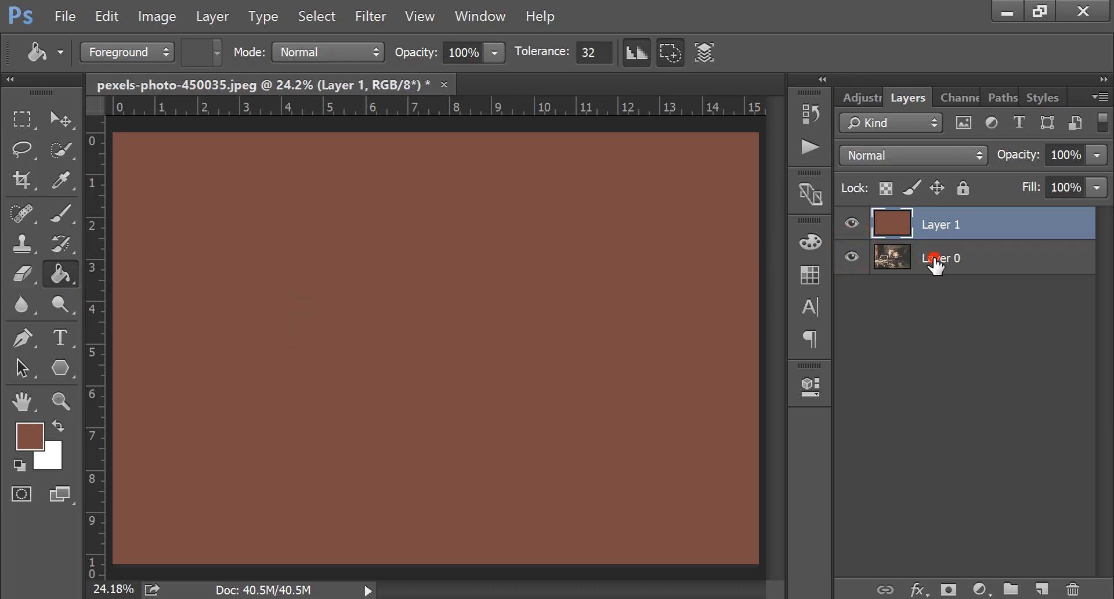
drag(935, 264, 896, 223)
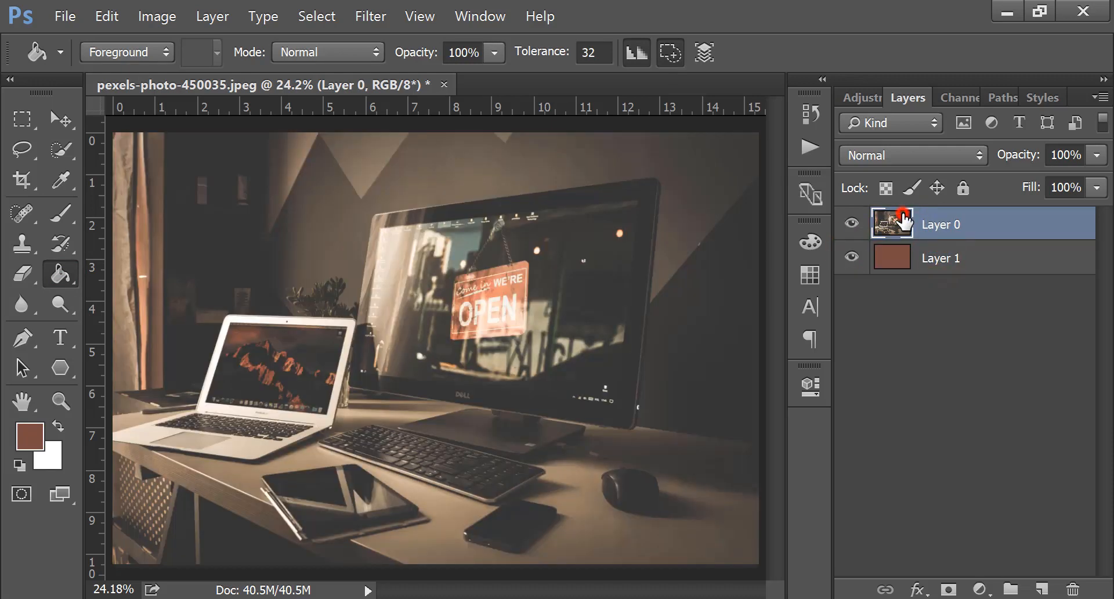
click(1097, 187)
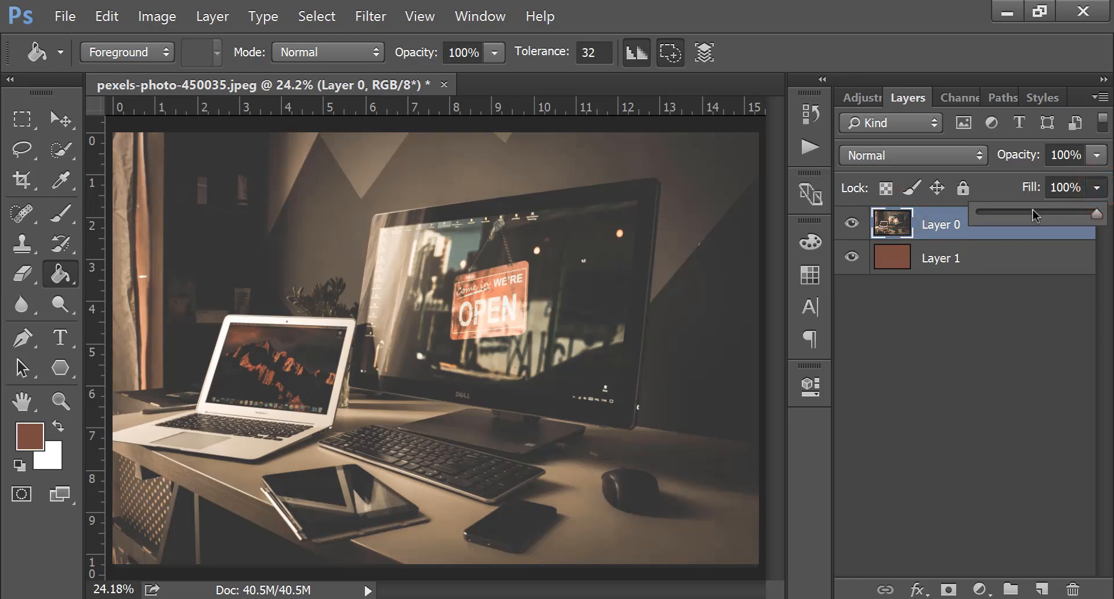
click(1033, 212)
click(1036, 214)
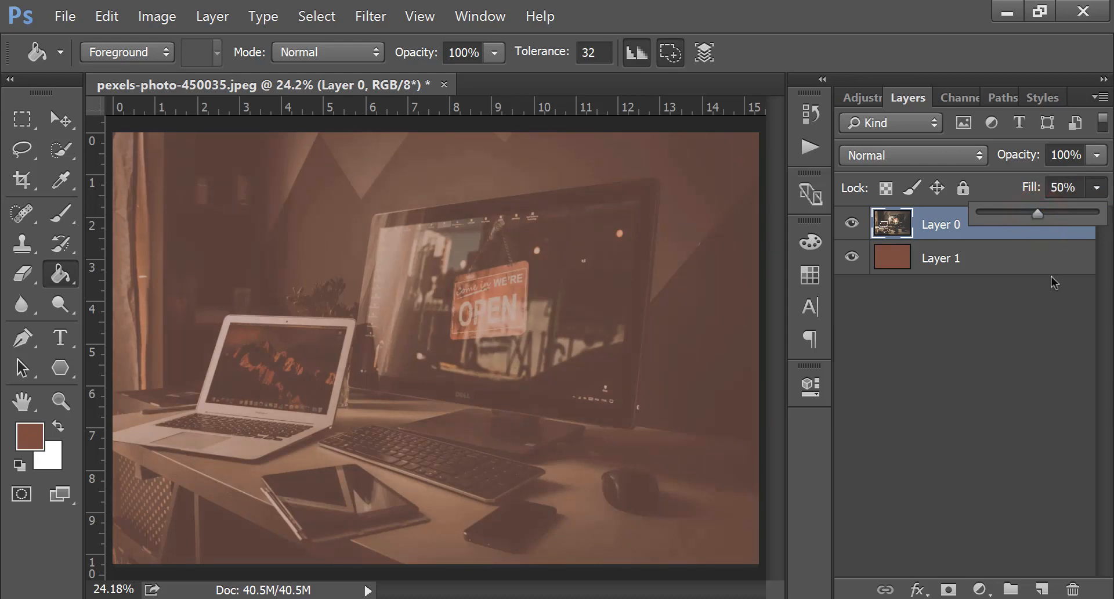
click(951, 227)
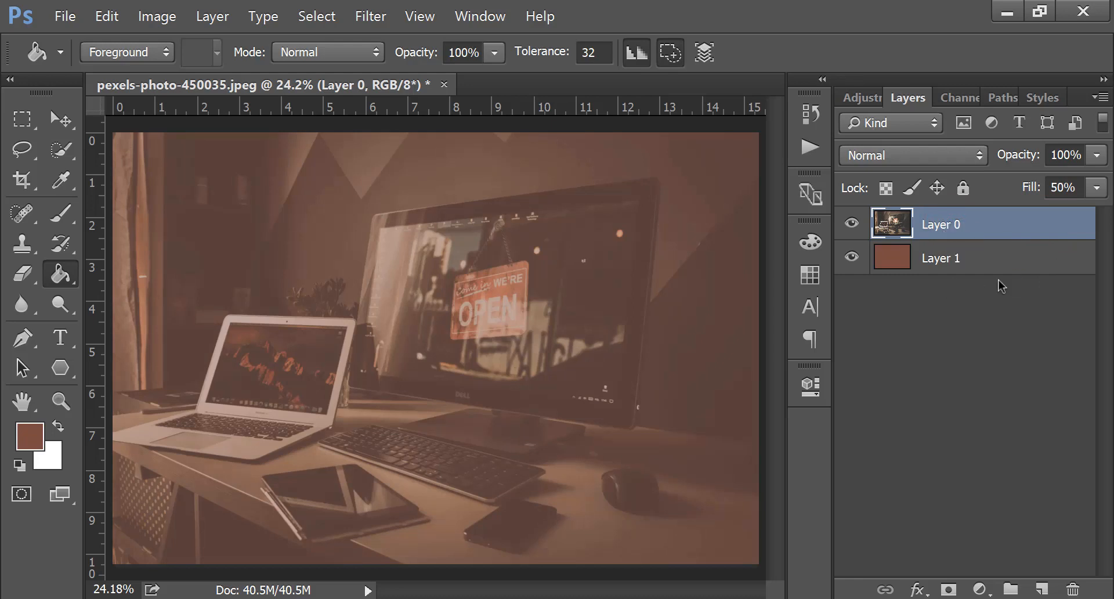
Place a vertical guide near the canvas center and draw a four-sided polygon about 1057 px wide centered on it near the upper edge.
click(69, 367)
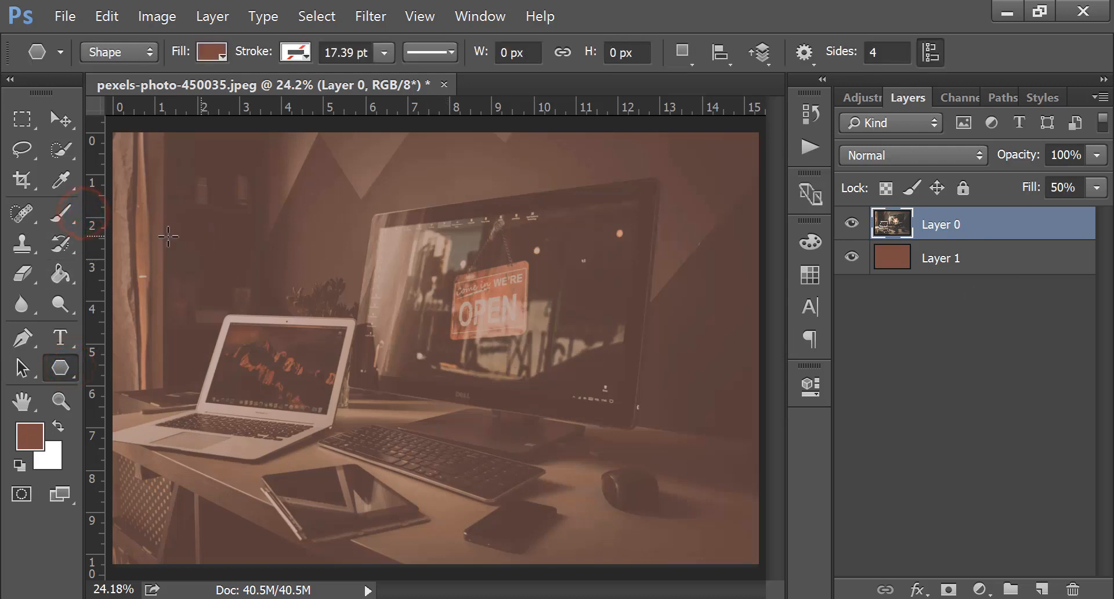
drag(91, 248, 447, 248)
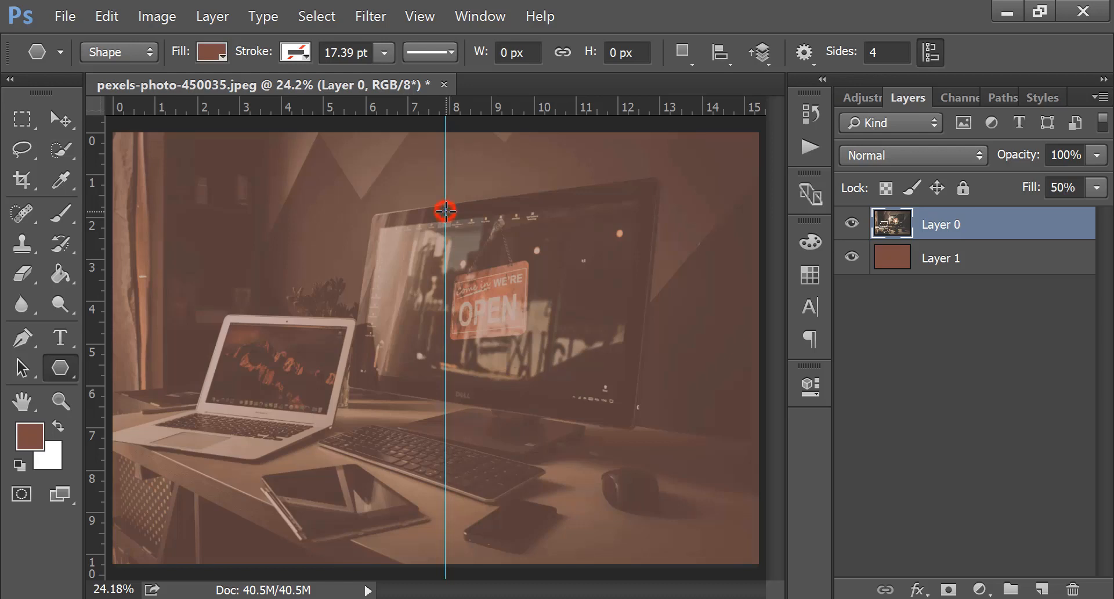
drag(445, 211, 446, 285)
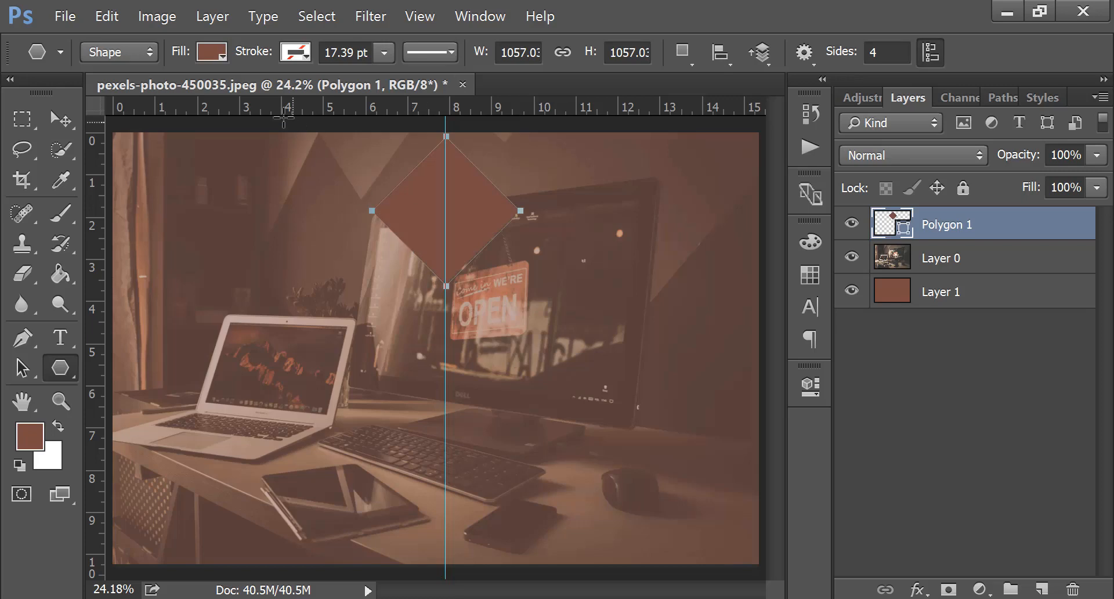
Change the diamond shape's fill to a solid near-black swatch.
click(223, 58)
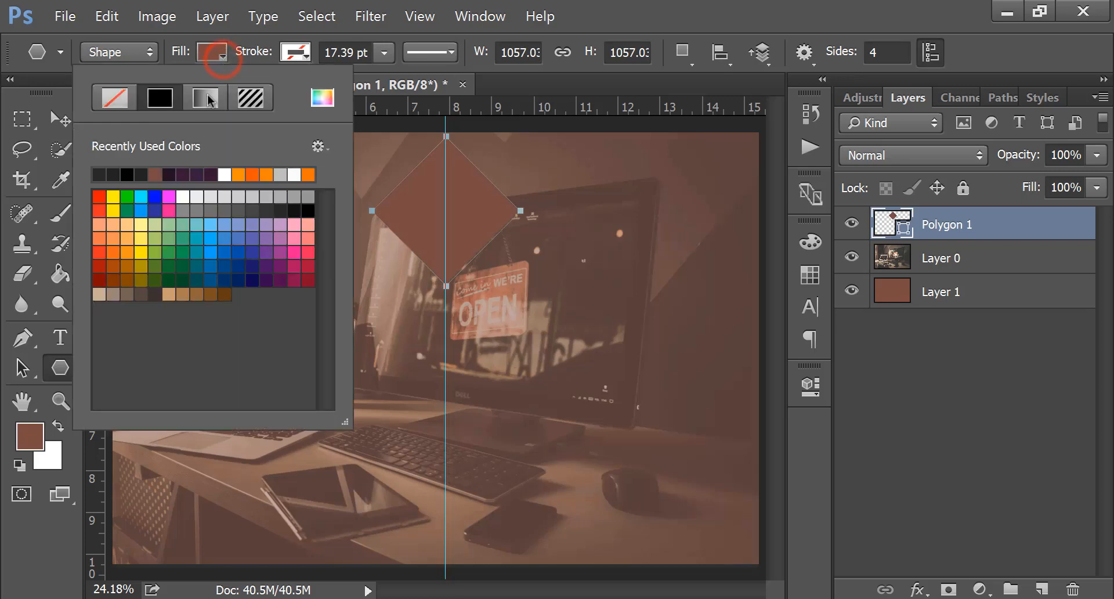
click(167, 106)
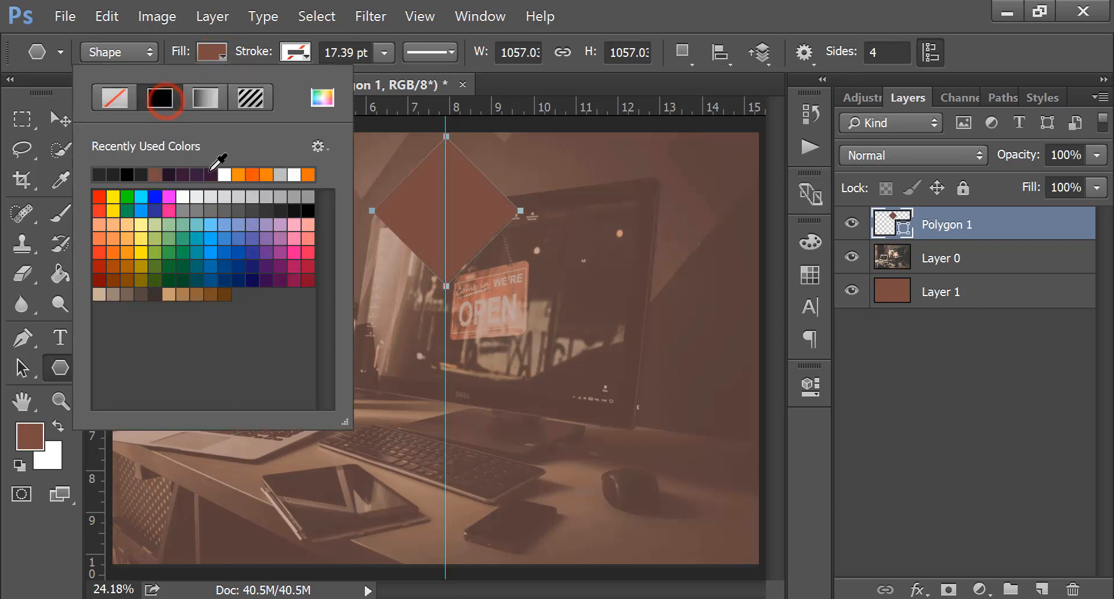
click(281, 206)
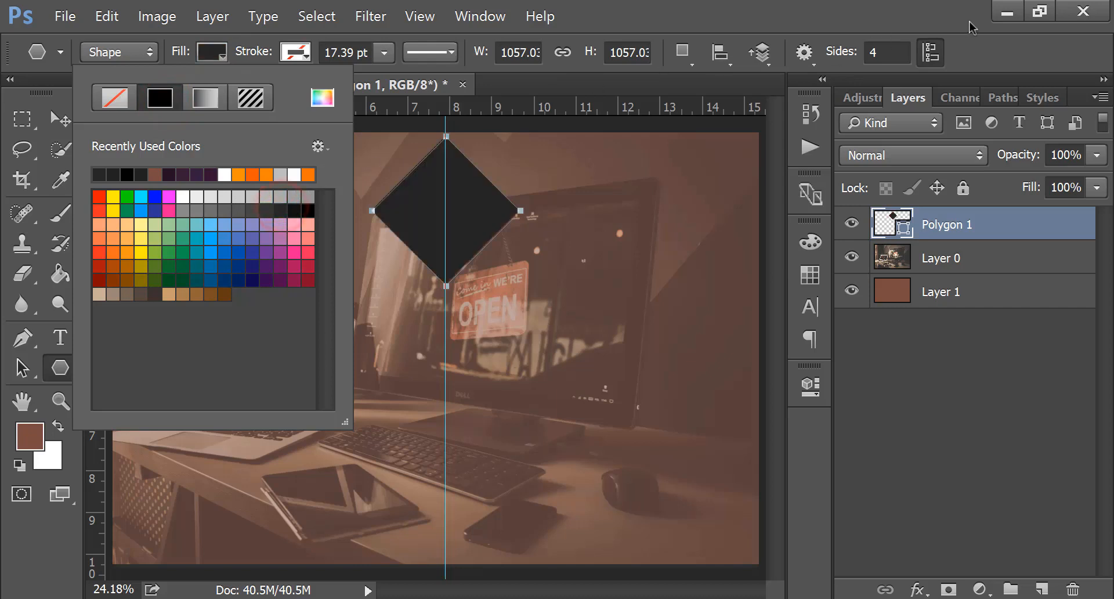
click(987, 51)
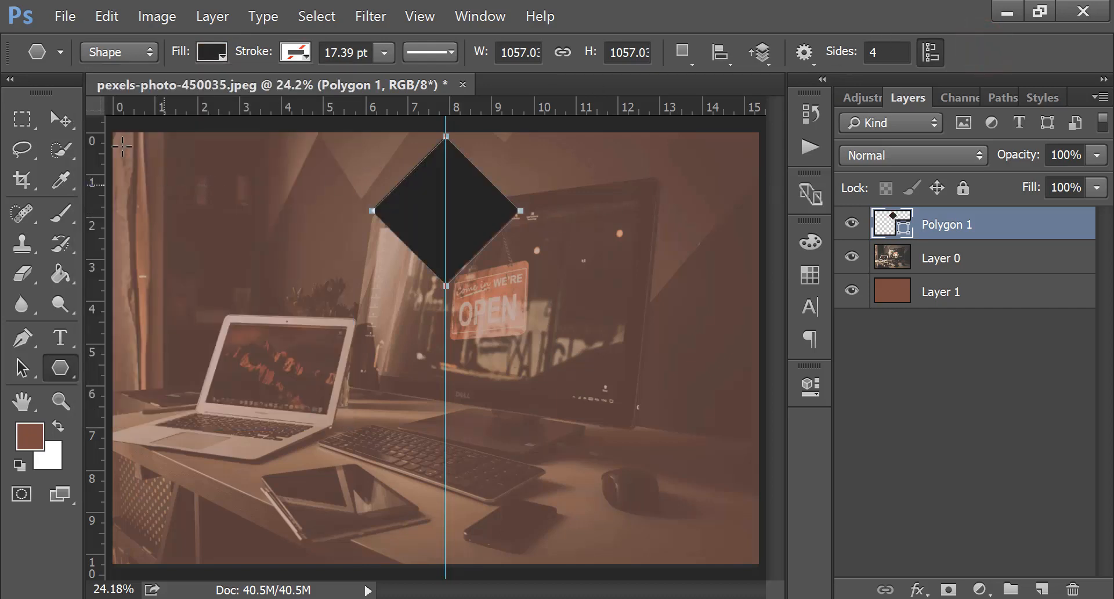
Scale the diamond to 179.75% and position it at mid-height with its left corner touching the vertical guide.
click(52, 130)
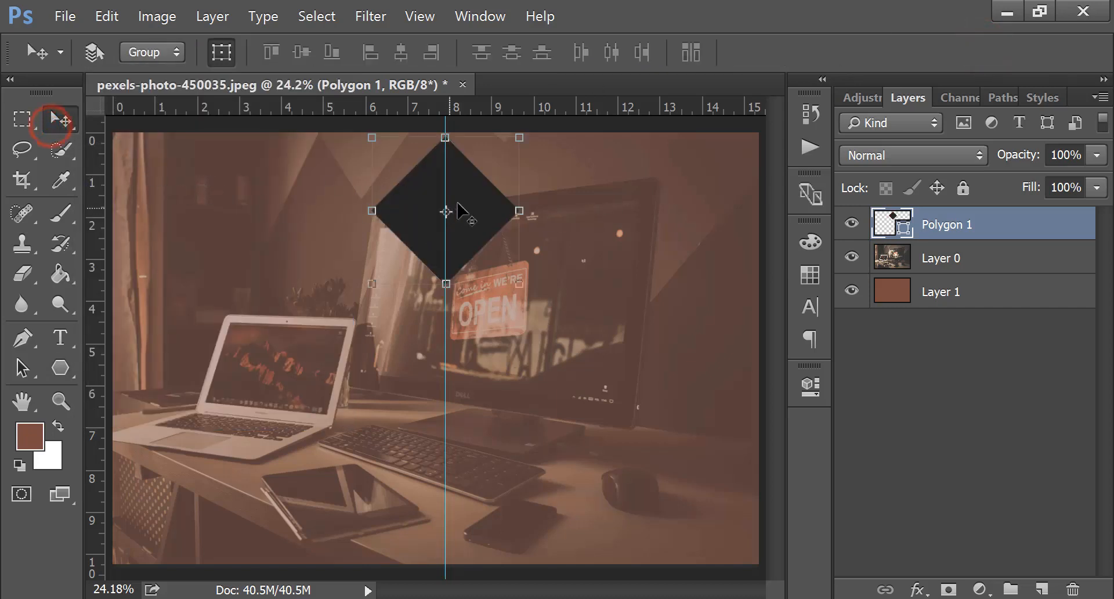
drag(476, 198, 486, 343)
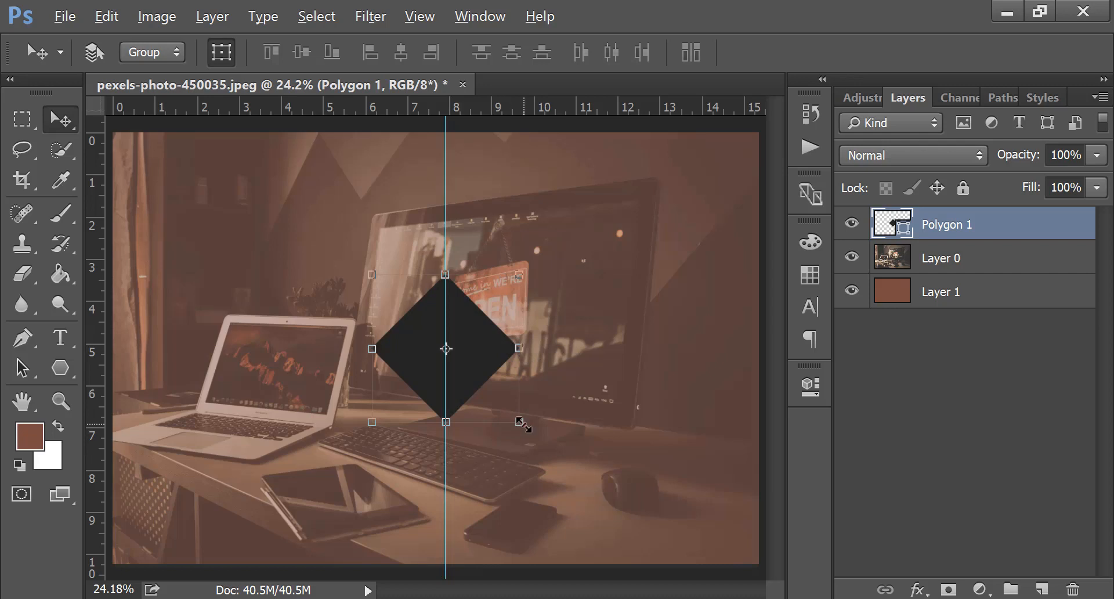
drag(520, 422, 593, 475)
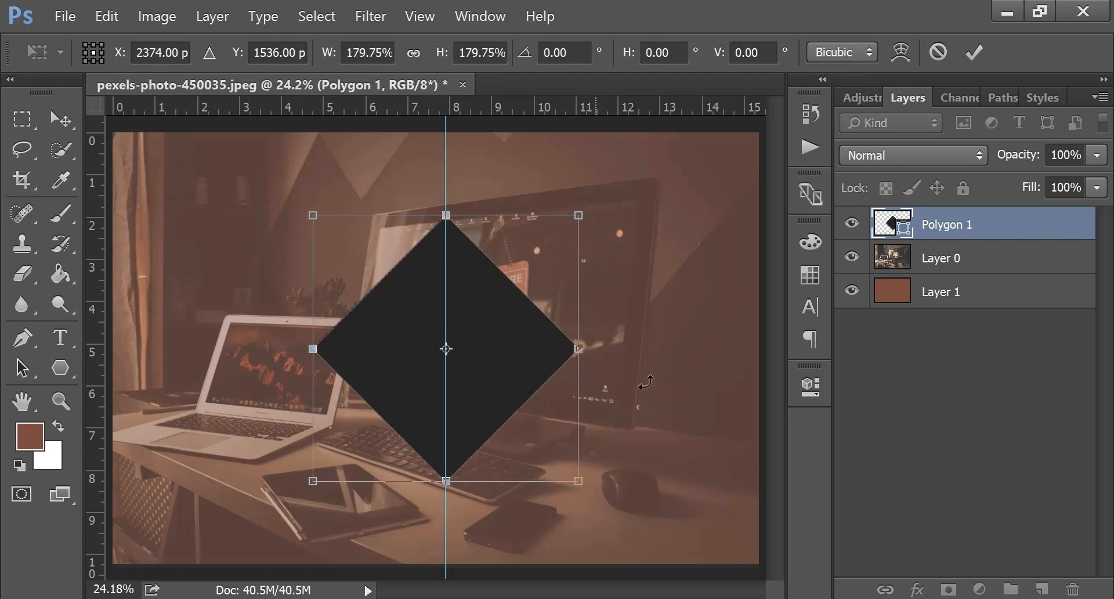
click(974, 52)
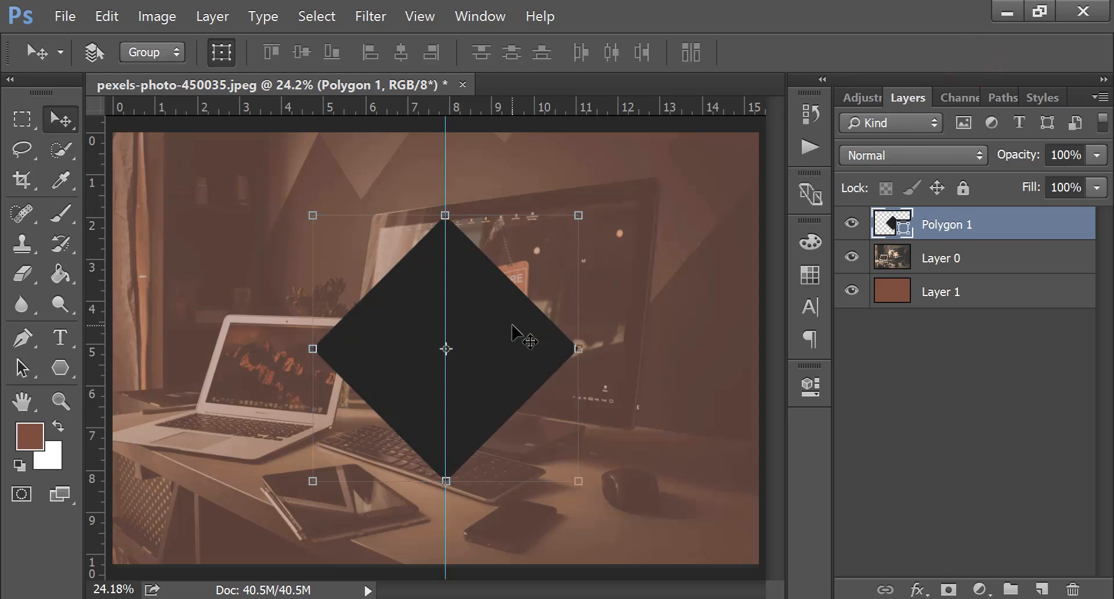
drag(512, 325, 641, 322)
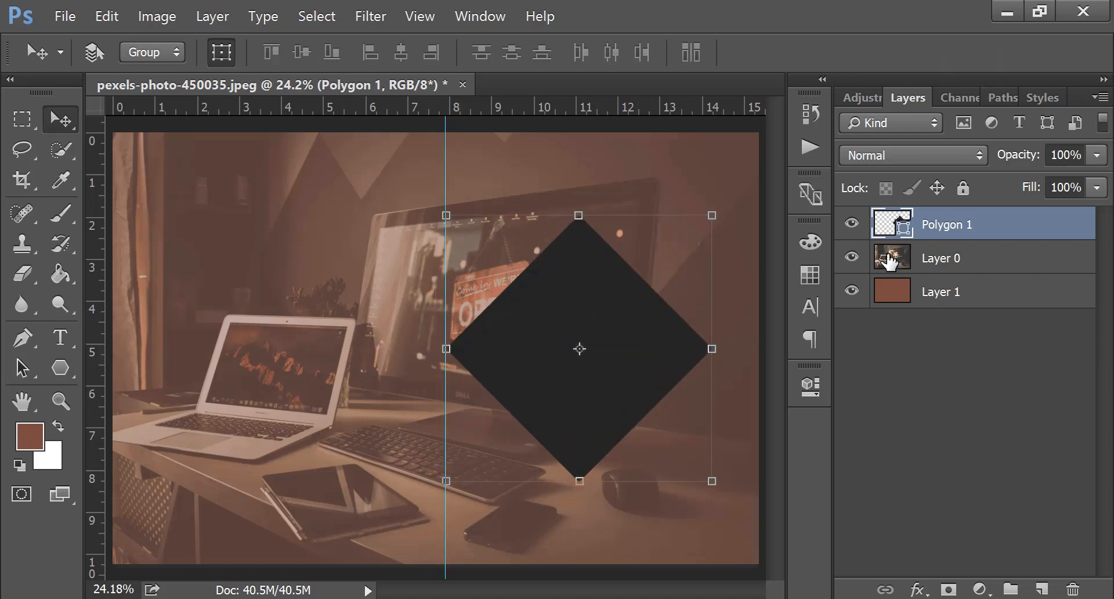
Rasterize the Polygon 1 layer and duplicate it.
right_click(945, 227)
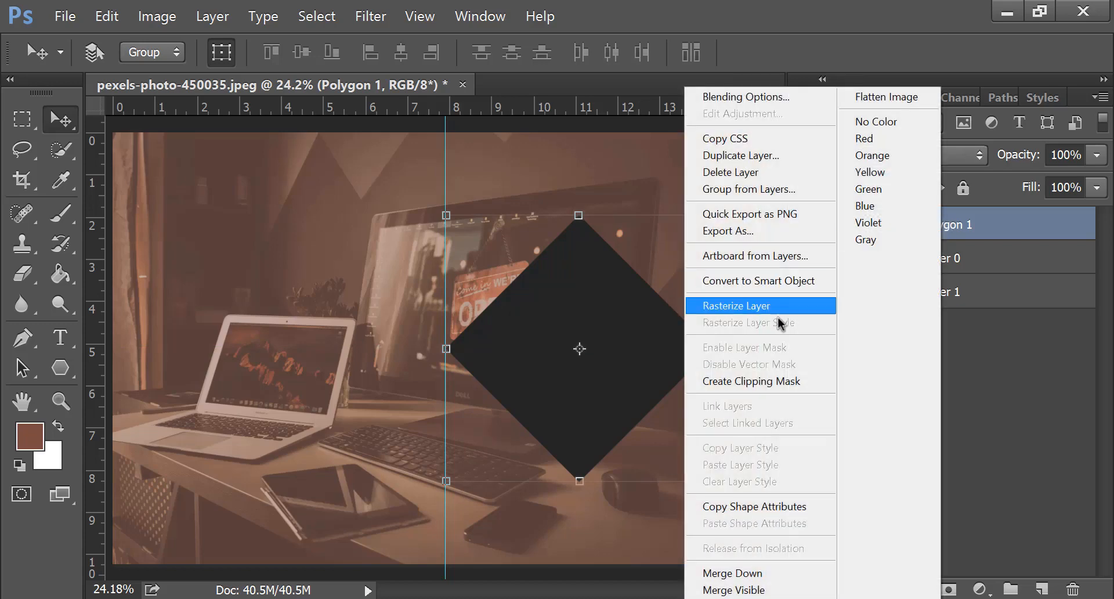
click(756, 307)
drag(940, 224, 1043, 585)
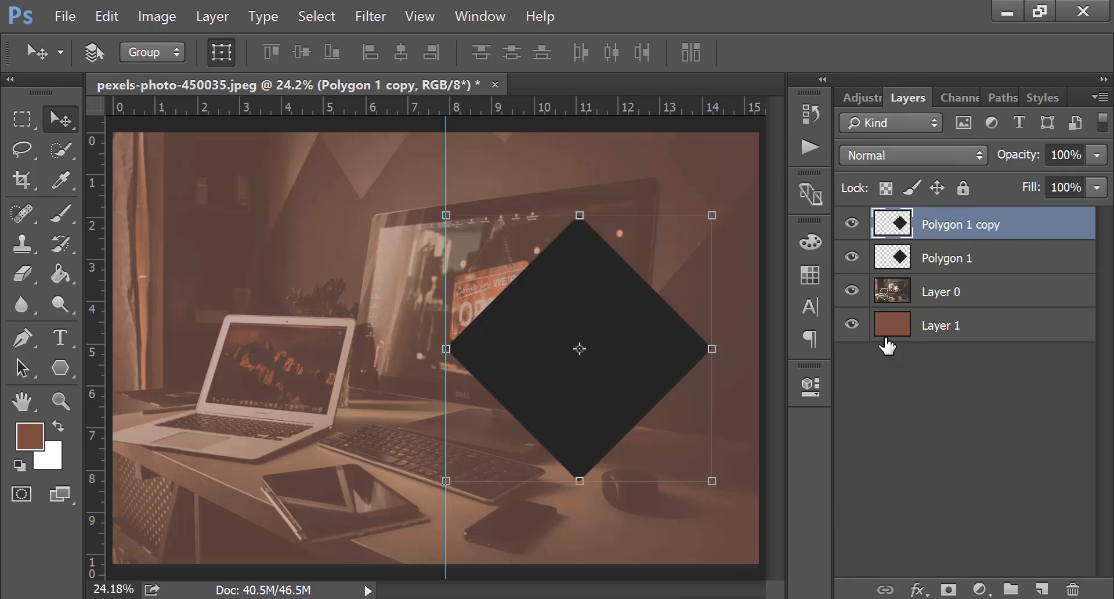
Apply a white Color Overlay at 100% opacity to the Polygon 1 copy layer and collapse its effects list.
click(918, 589)
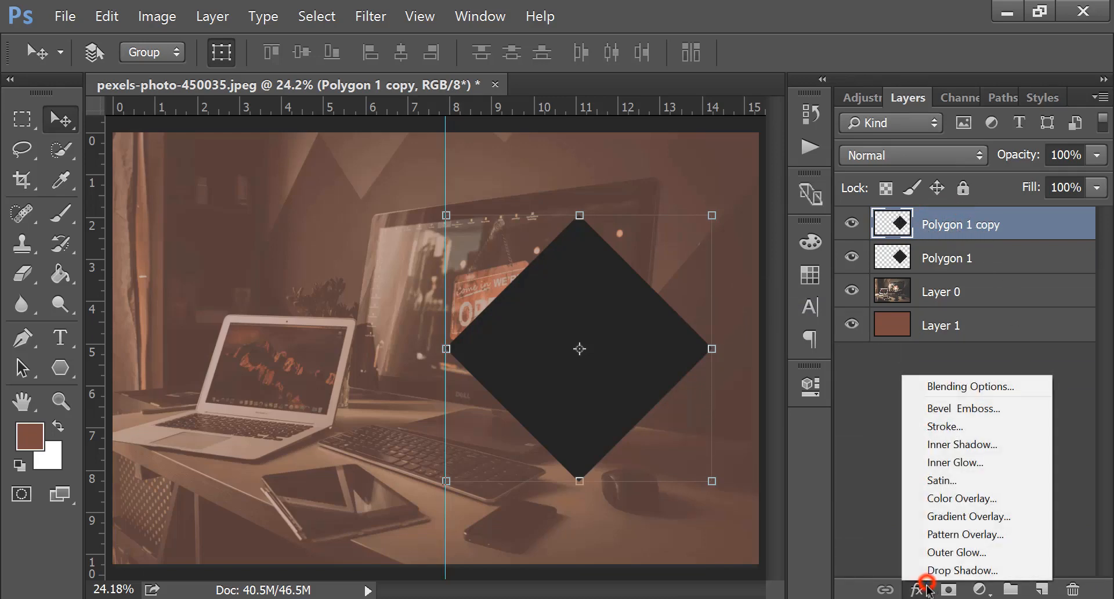
click(957, 384)
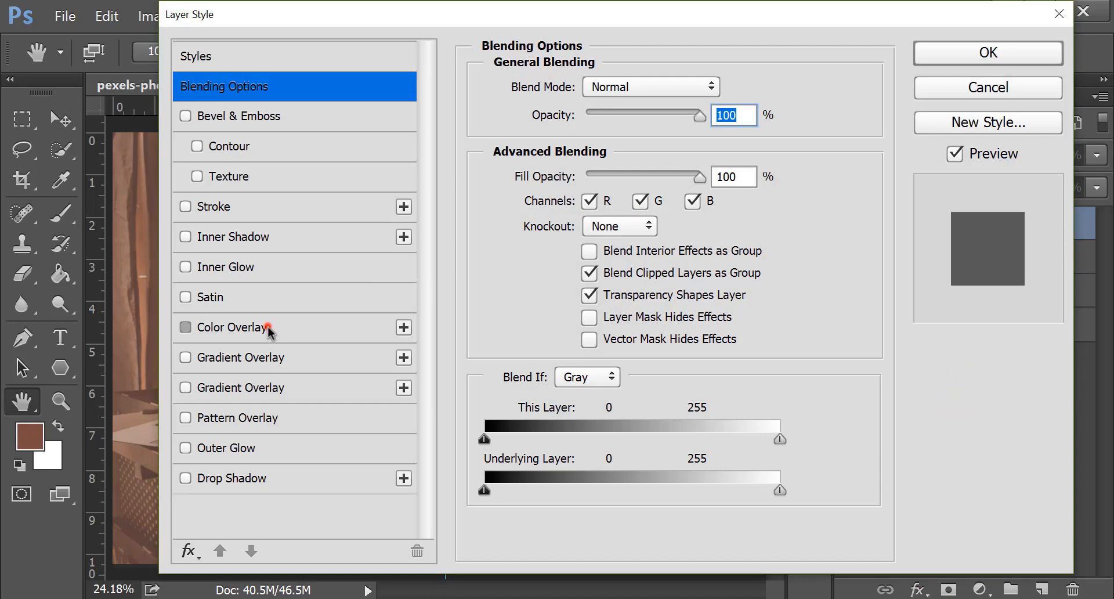
click(267, 329)
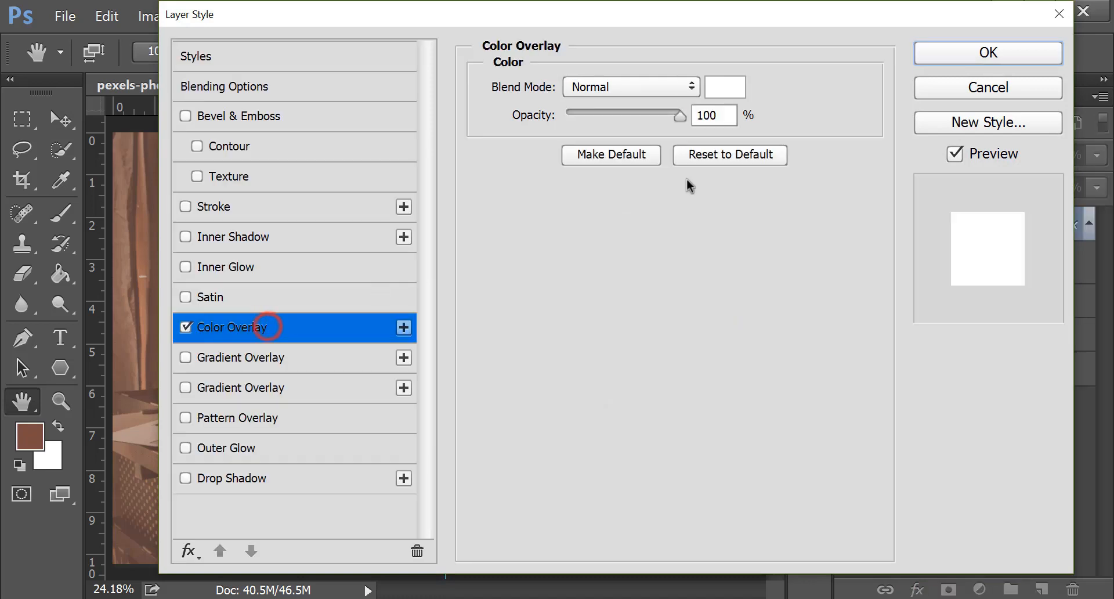
click(964, 54)
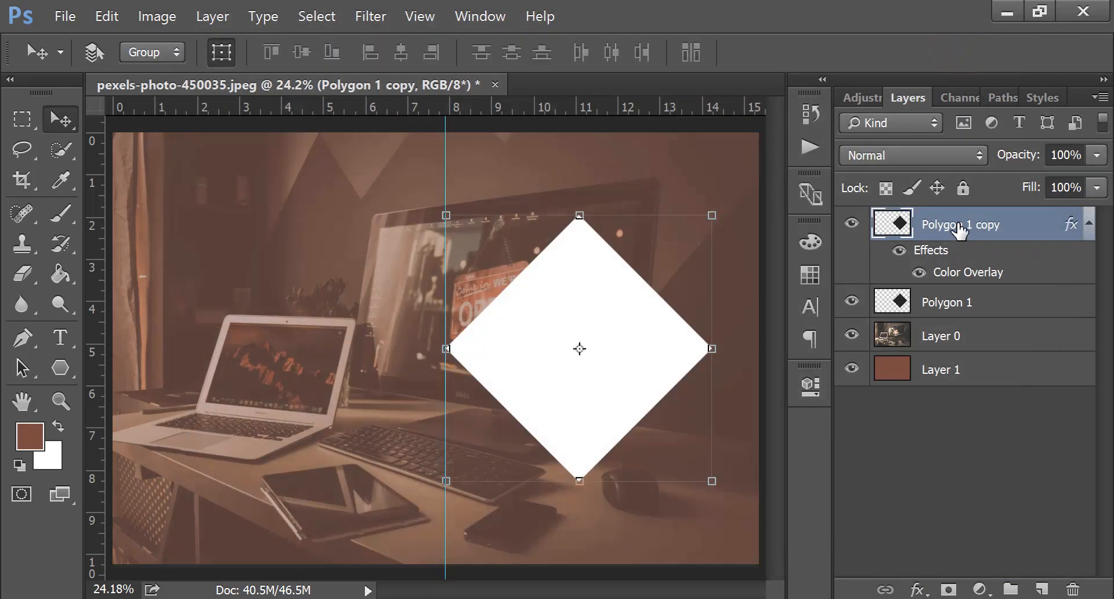
click(1091, 238)
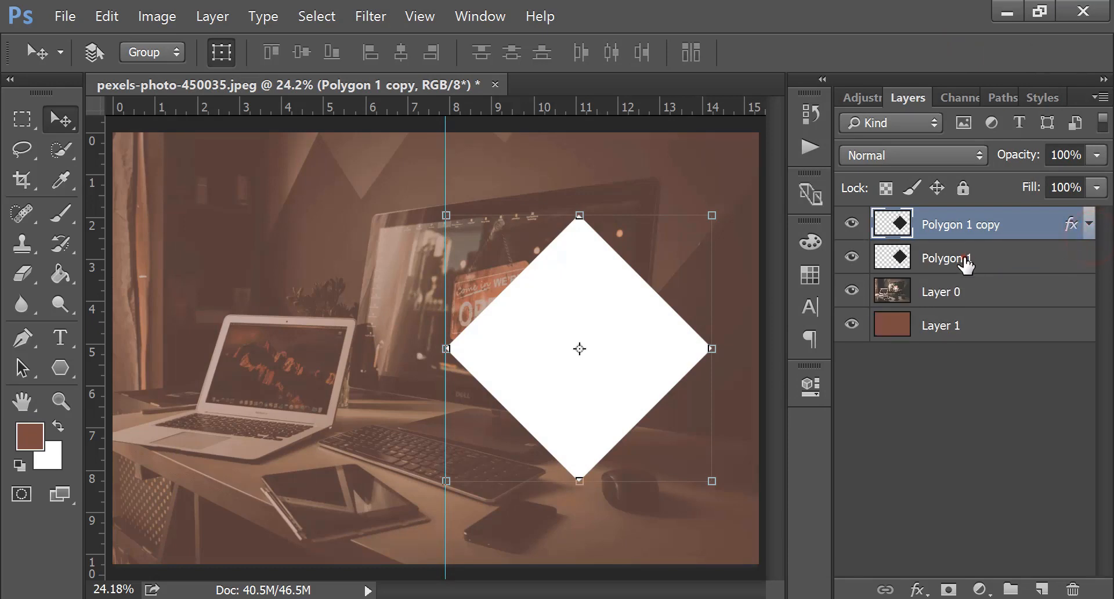
Move Polygon 1 above Polygon 1 copy and scale the white copy to 104.37% around its centre as a thin border.
drag(964, 259, 932, 222)
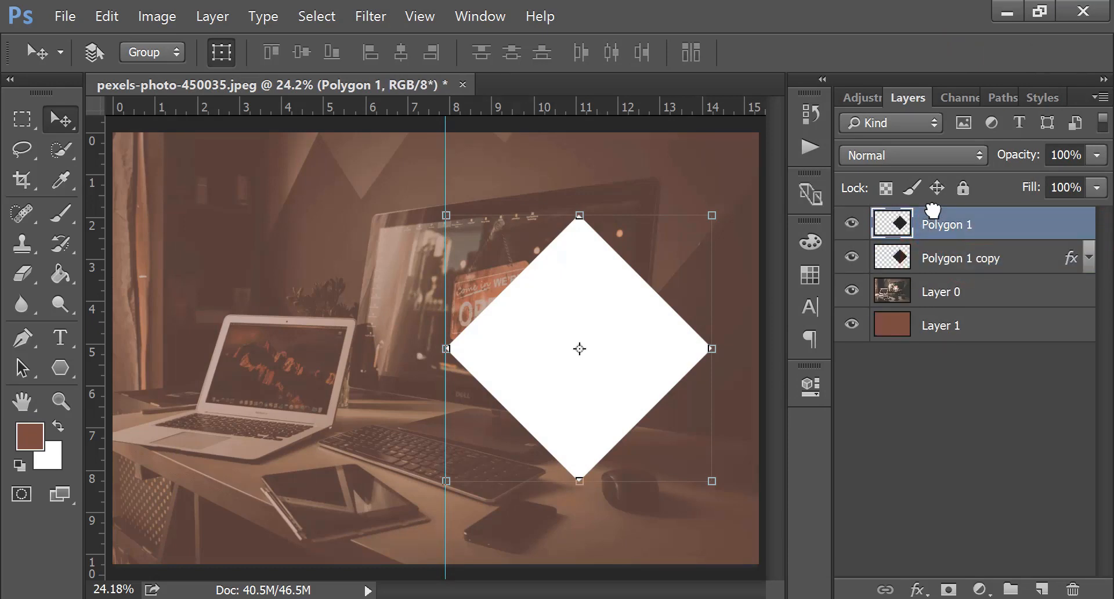
click(954, 262)
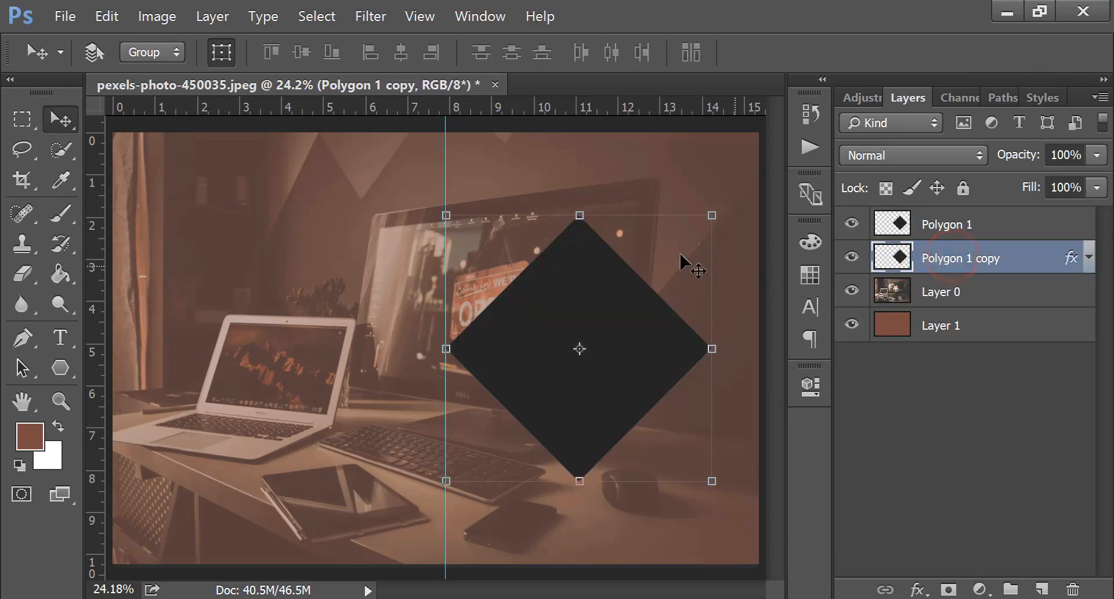
click(21, 121)
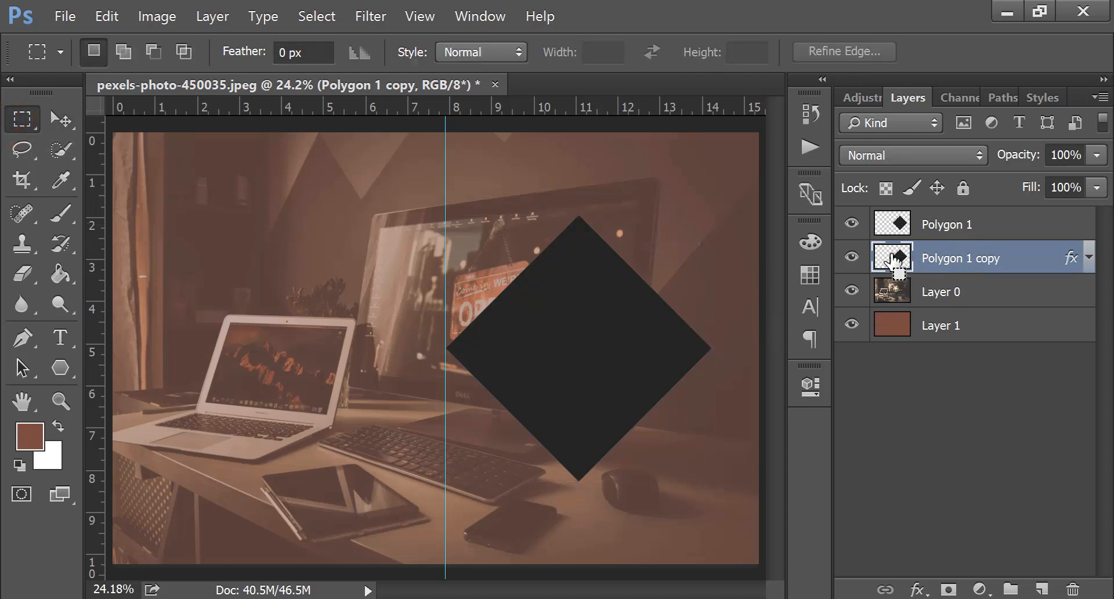
right_click(626, 316)
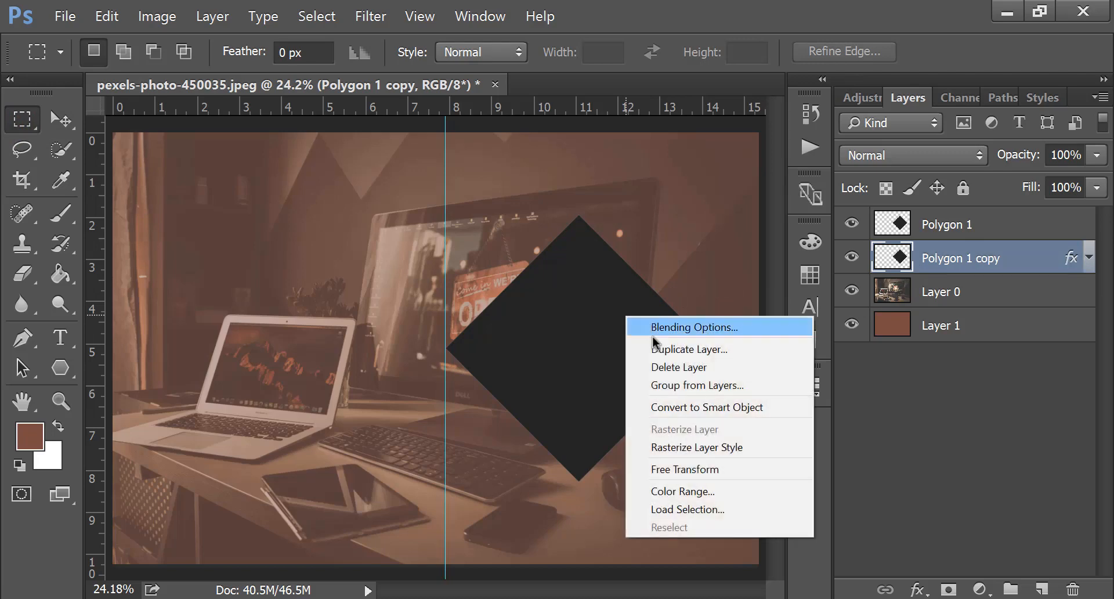
click(704, 469)
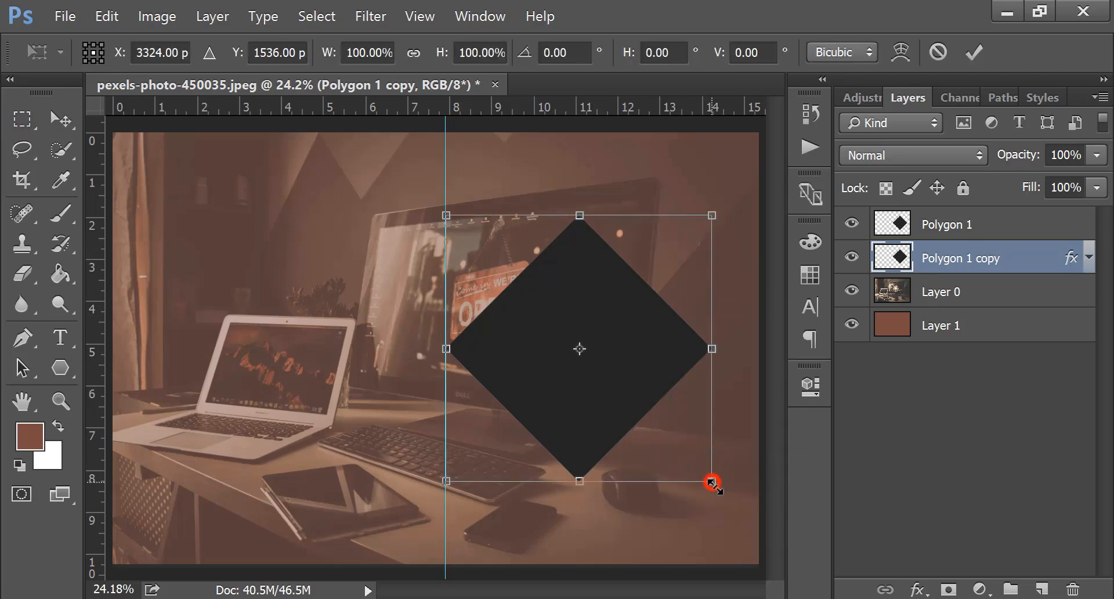
drag(712, 483, 719, 491)
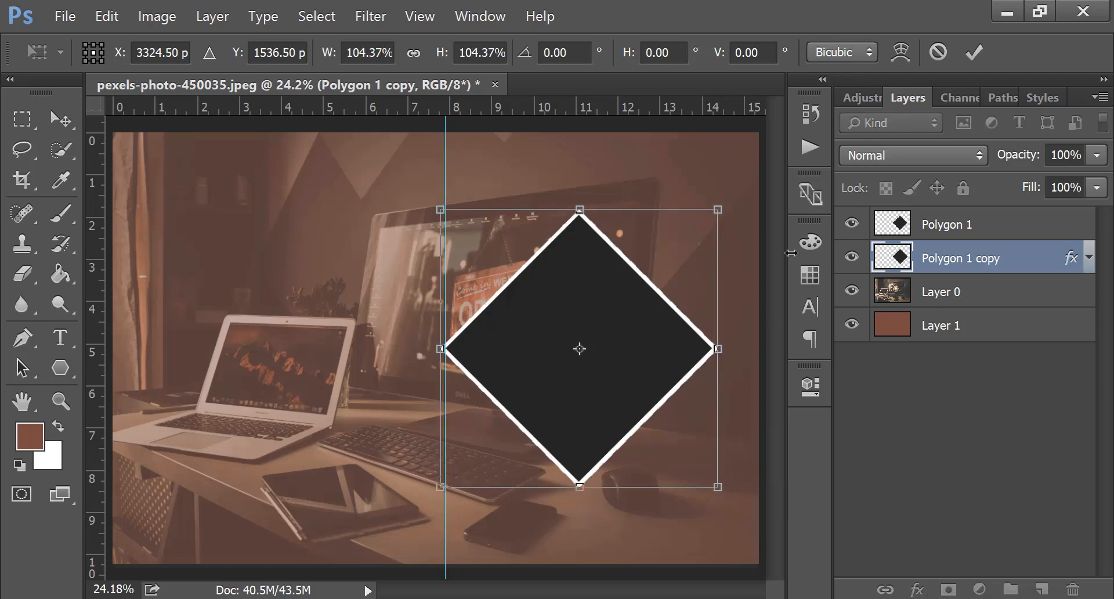
click(978, 62)
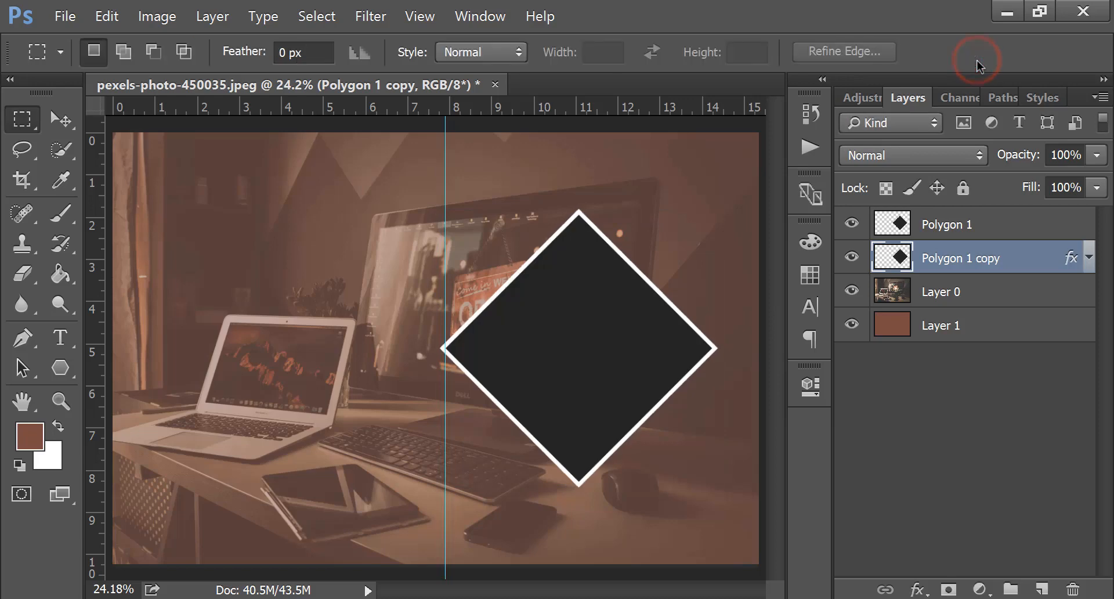
Place 1.jpeg as an embedded image above Polygon 1, scaled to about 38.67% and positioned so the man covers the diamond.
click(979, 224)
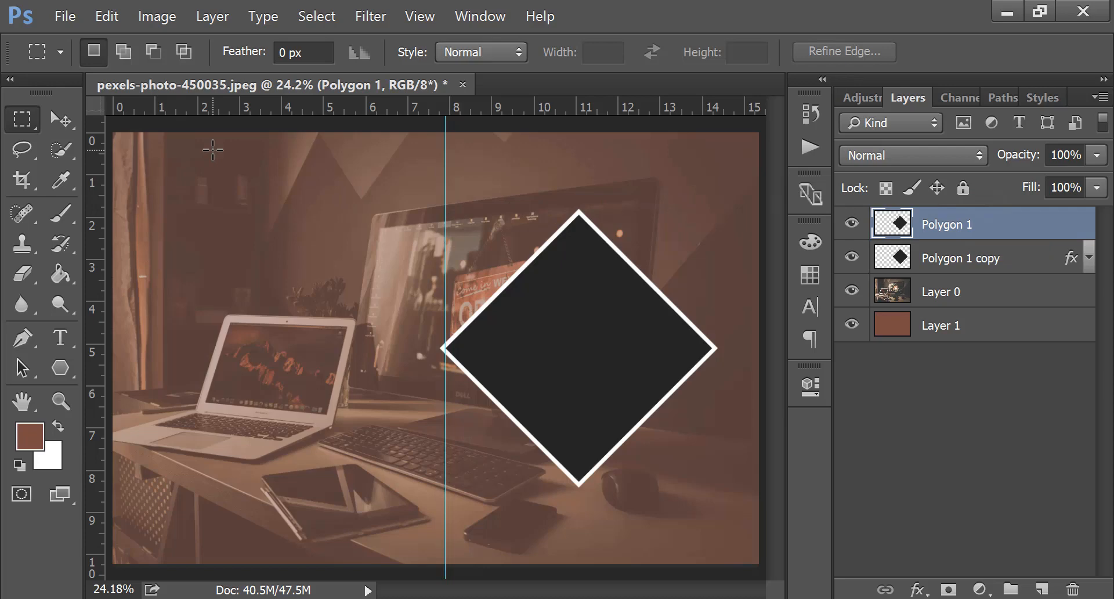
click(65, 15)
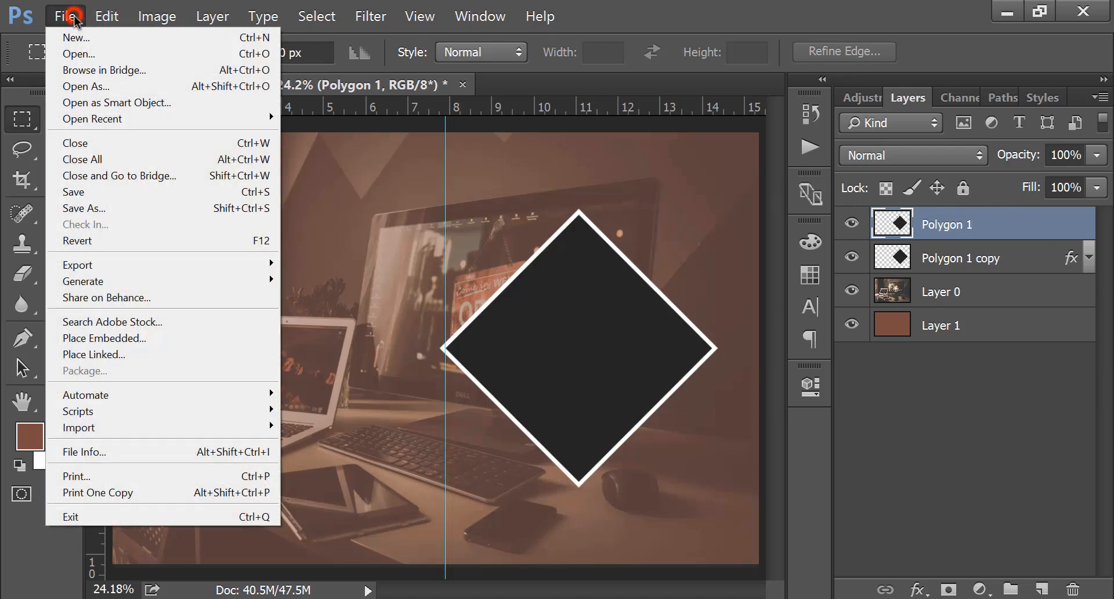
click(173, 340)
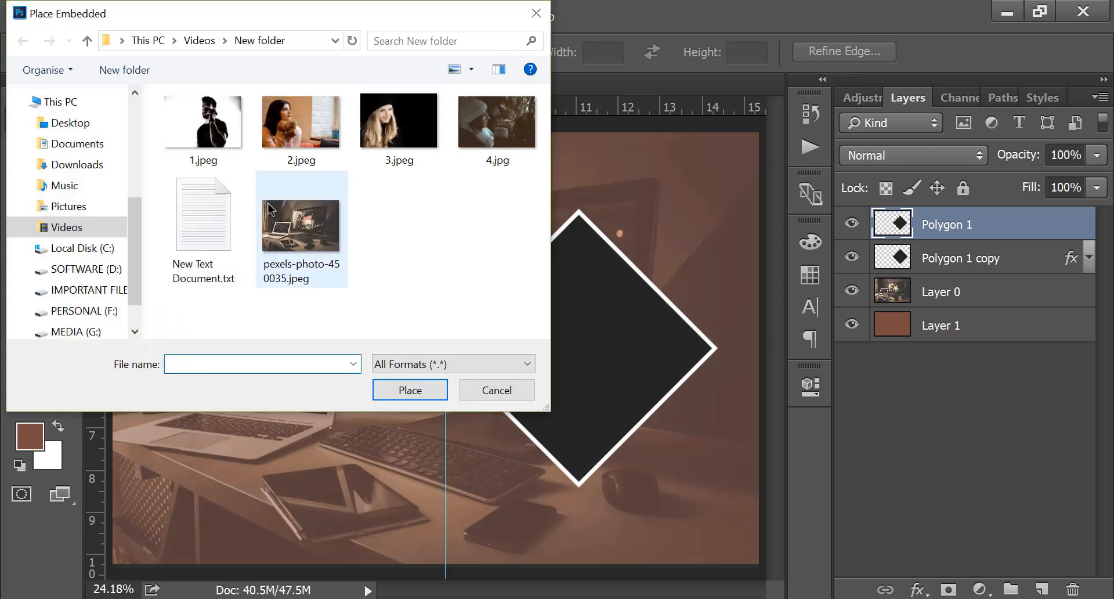
click(203, 125)
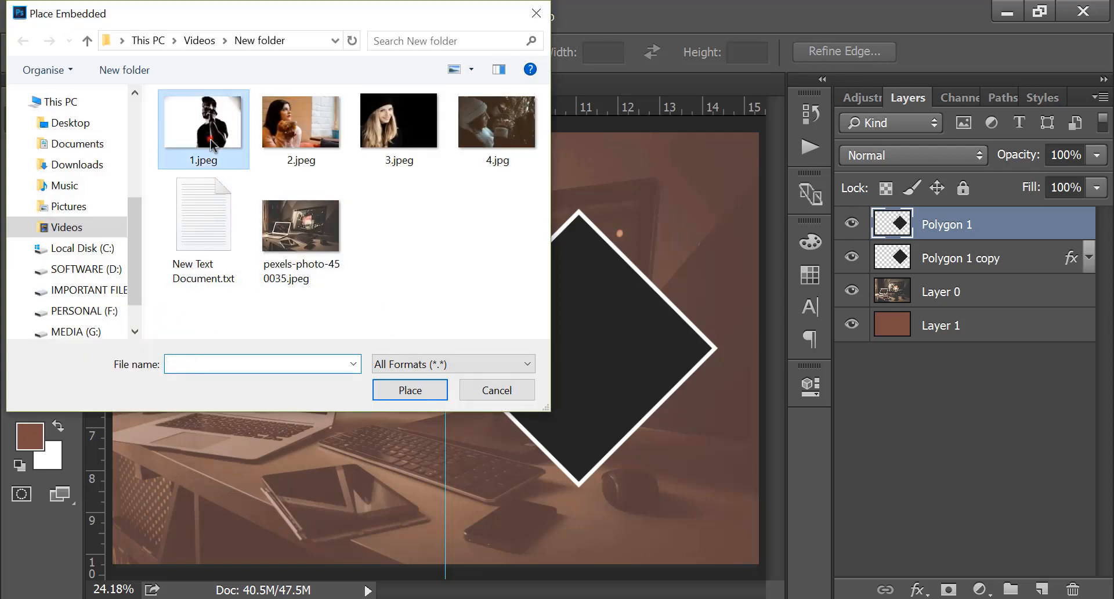
click(392, 397)
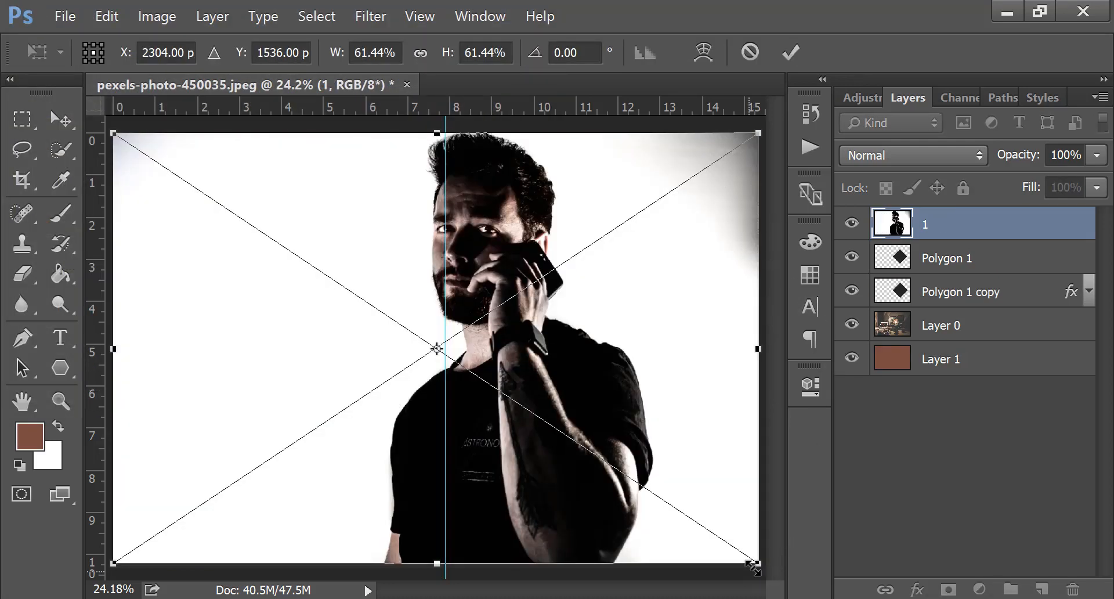
drag(755, 564, 655, 494)
drag(579, 418, 696, 407)
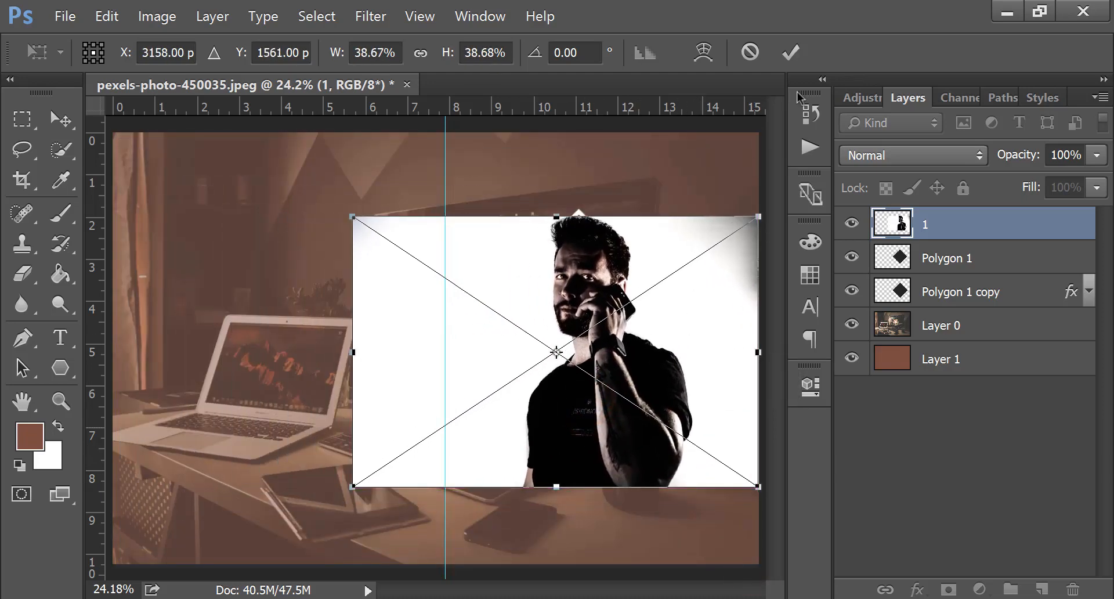
click(804, 52)
Rasterize the placed photo layer and clip it to the Polygon 1 diamond with a clipping mask.
right_click(943, 229)
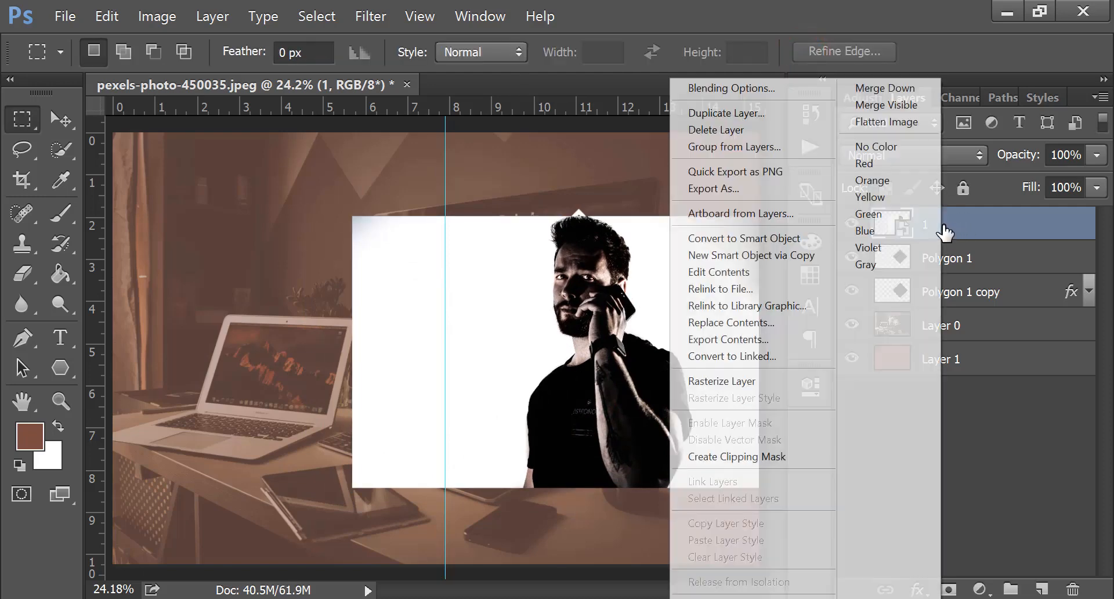
click(783, 381)
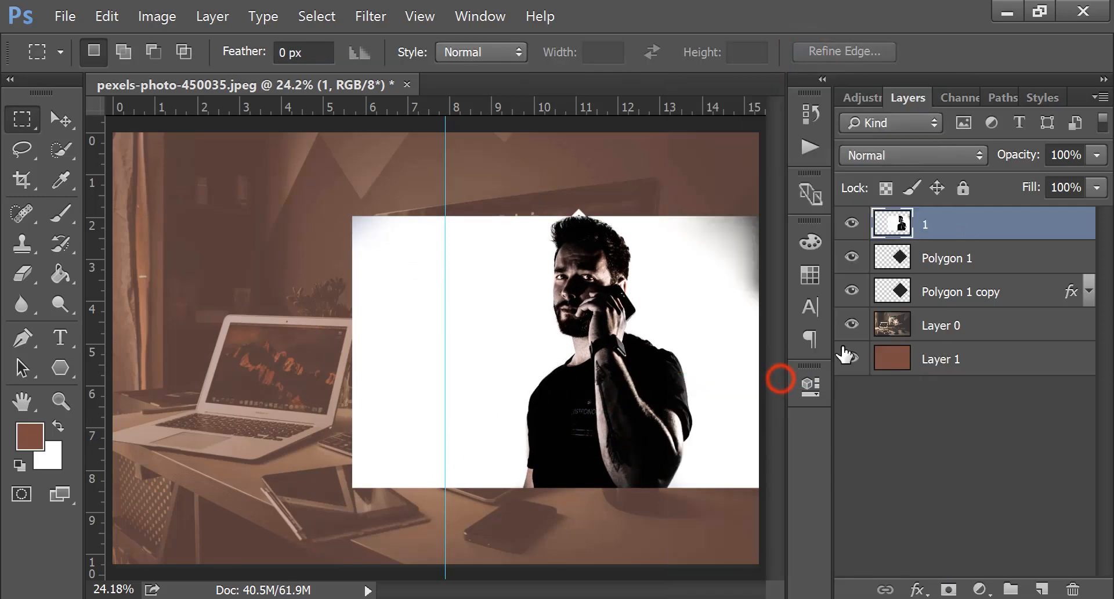
right_click(932, 229)
click(756, 381)
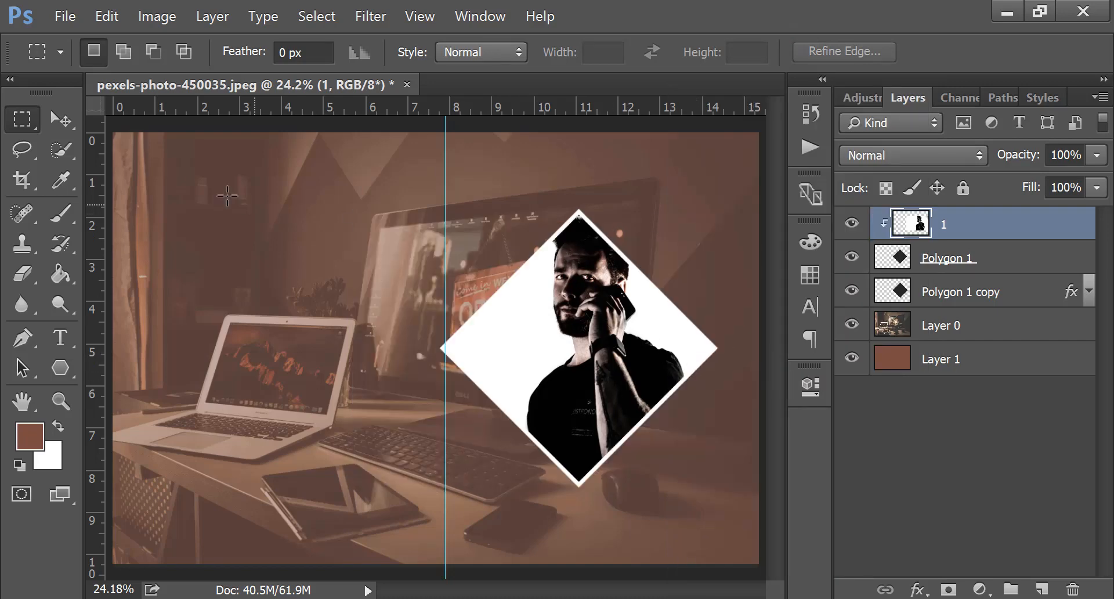
Shift the clipped photo very slightly upward inside the diamond.
click(60, 120)
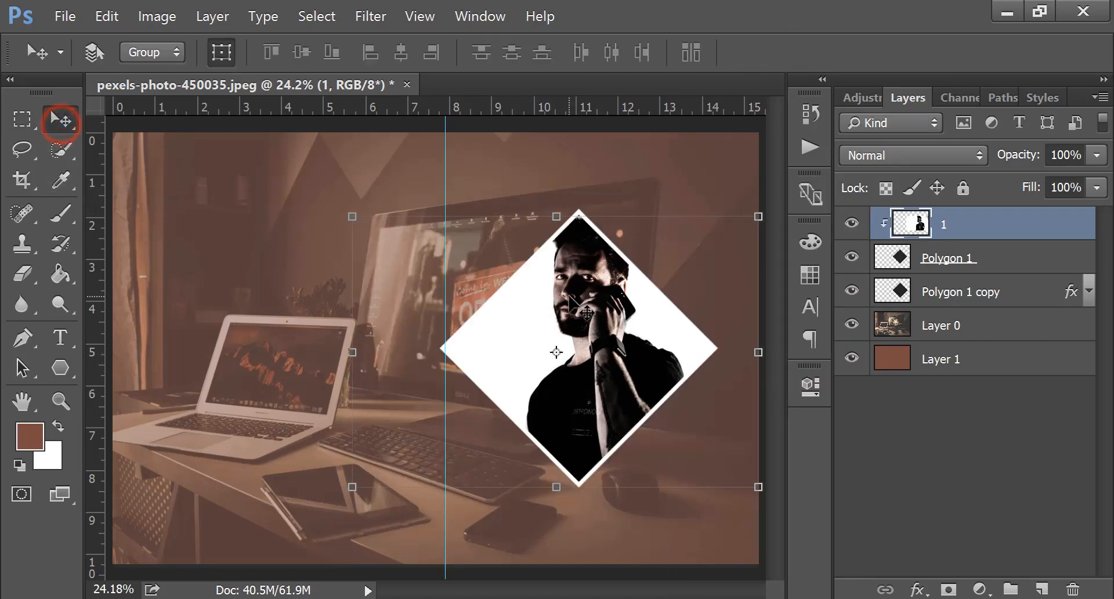
mouse_move(574, 302)
mouse_down()
mouse_move(574, 312)
mouse_move(578, 302)
mouse_up()
drag(576, 302, 577, 302)
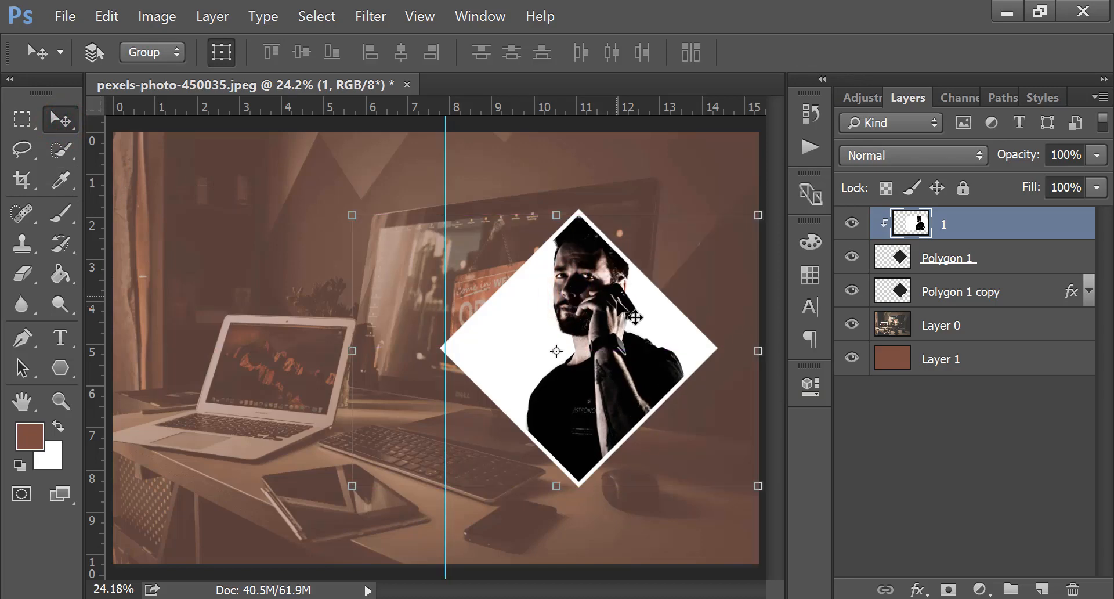
Group the photo, Polygon 1 and Polygon 1 copy layers together.
click(23, 121)
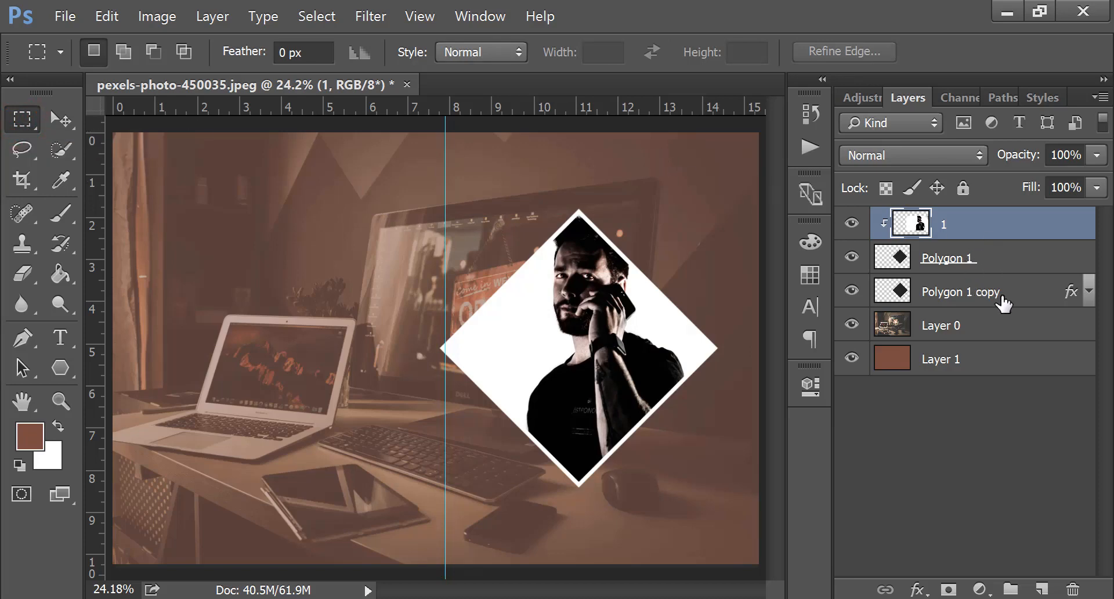
shift+click(982, 293)
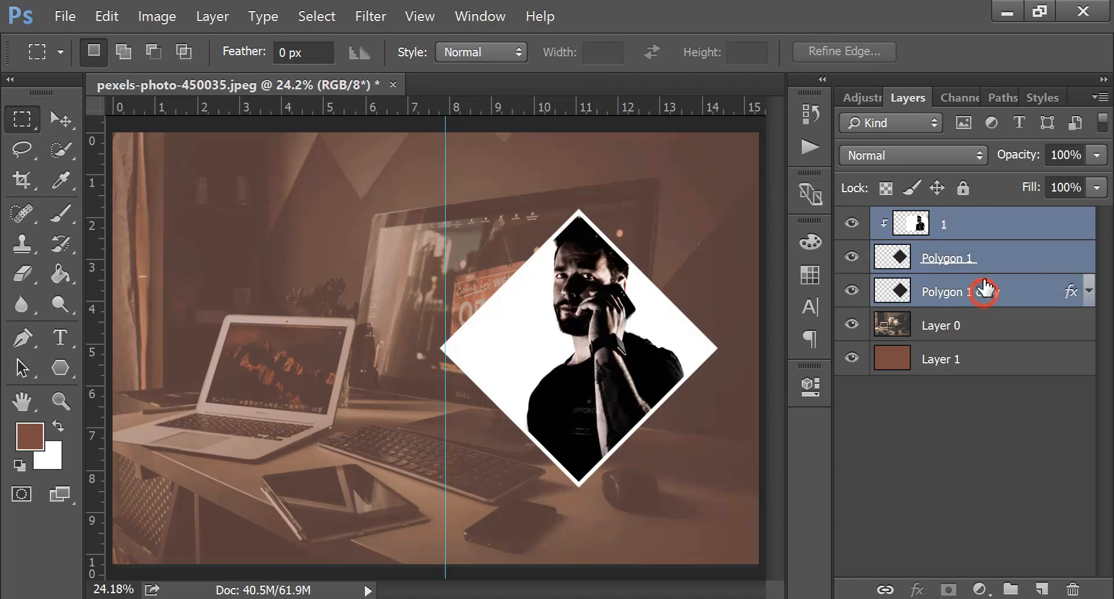
drag(1006, 258, 1013, 589)
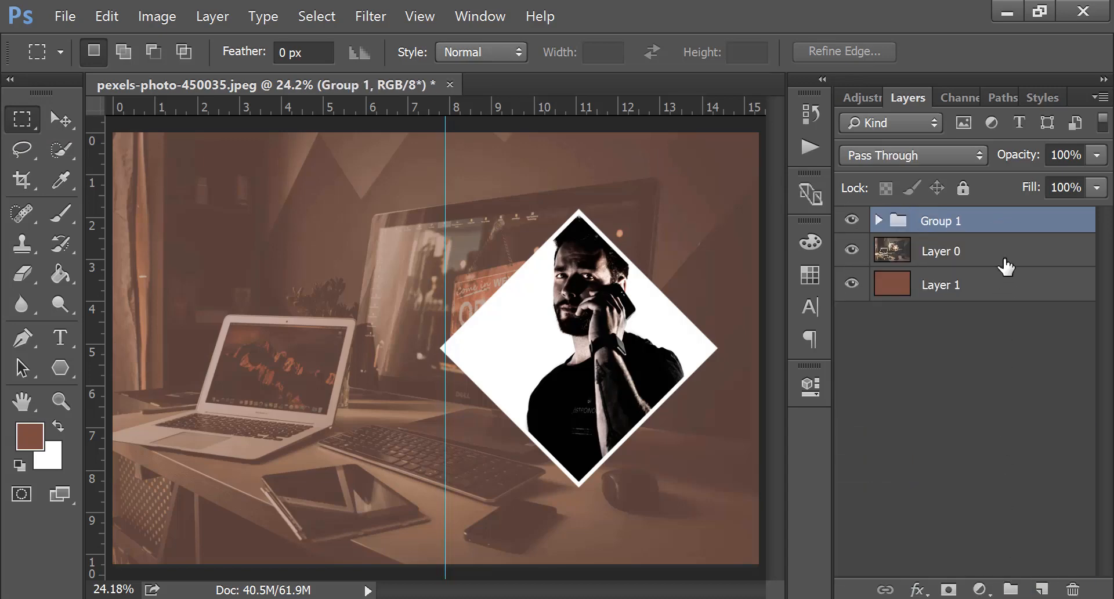
Duplicate Group 1 and delete the clipped photo layer from the duplicate group.
drag(970, 222, 1045, 587)
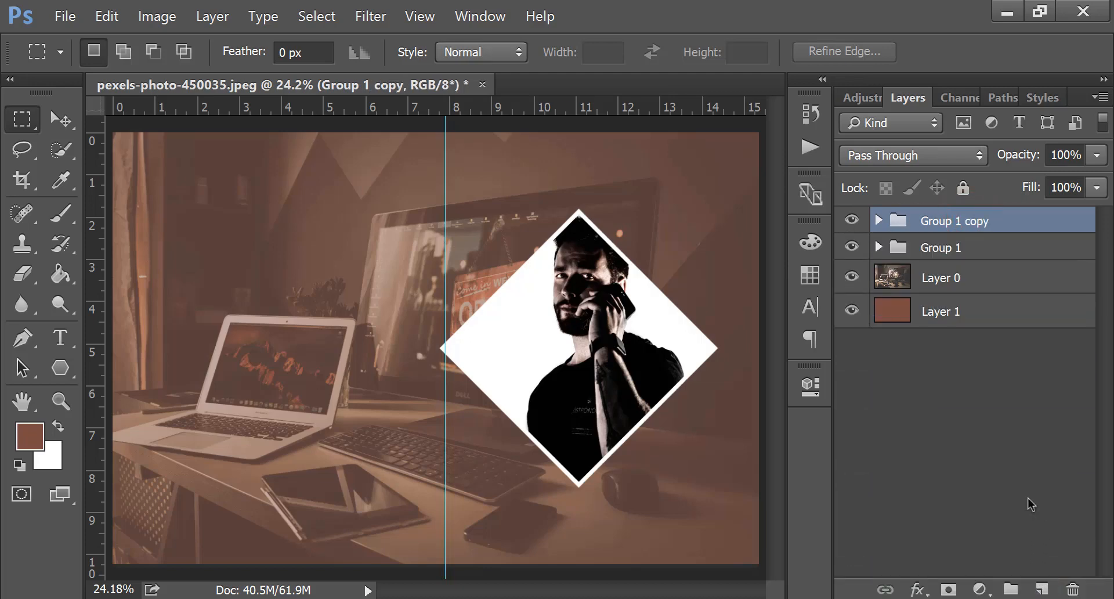
click(879, 220)
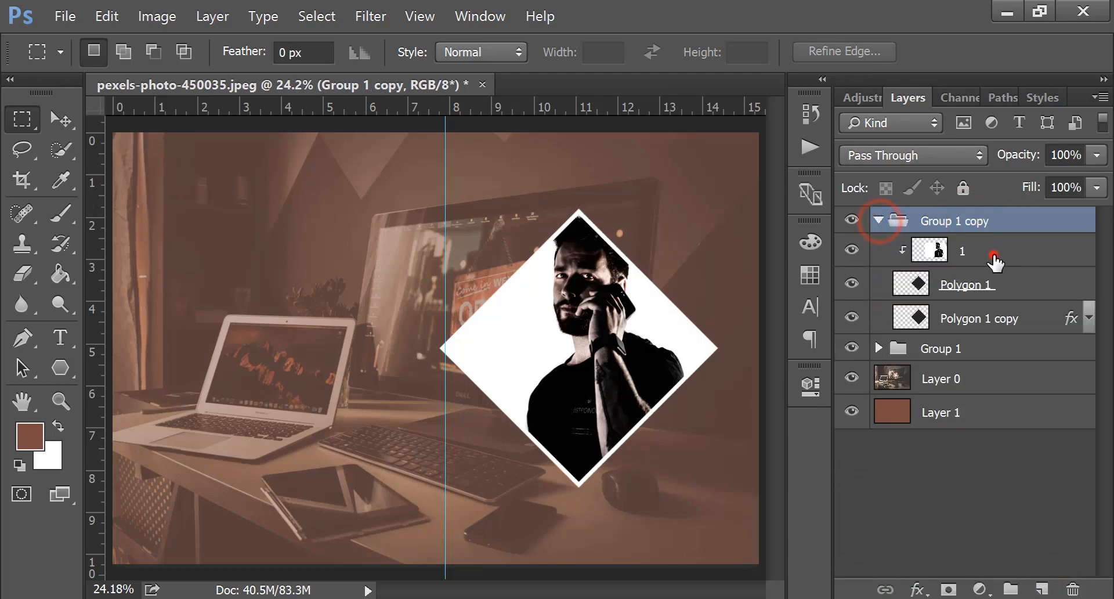
drag(981, 249, 1073, 589)
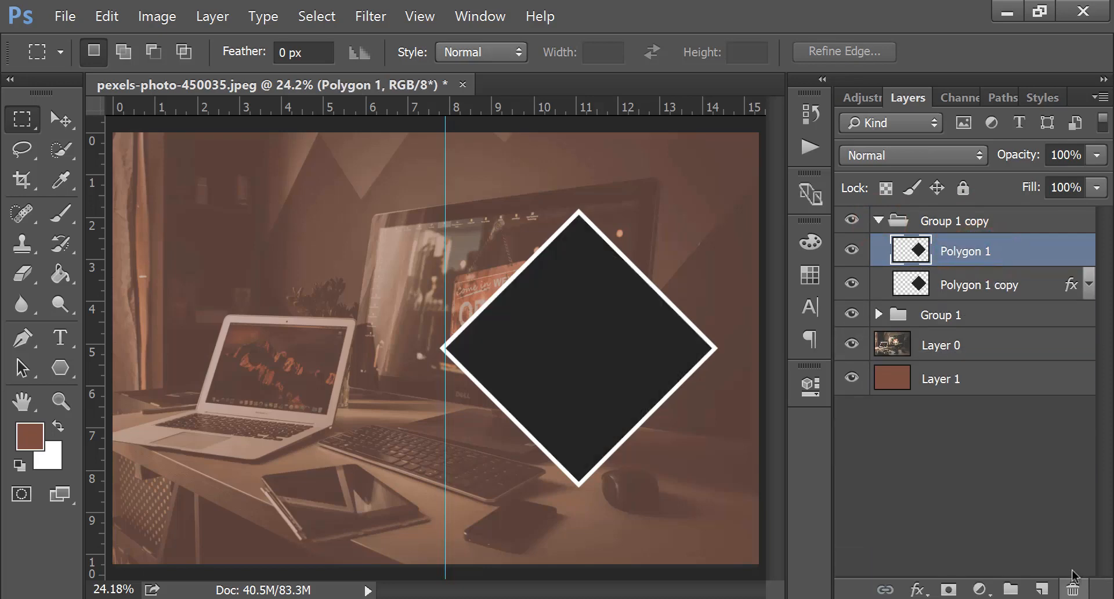
Move both polygon layers of Group 1 copy straight left until the diamond's centre sits at about 5.5 on the horizontal ruler.
shift+click(978, 288)
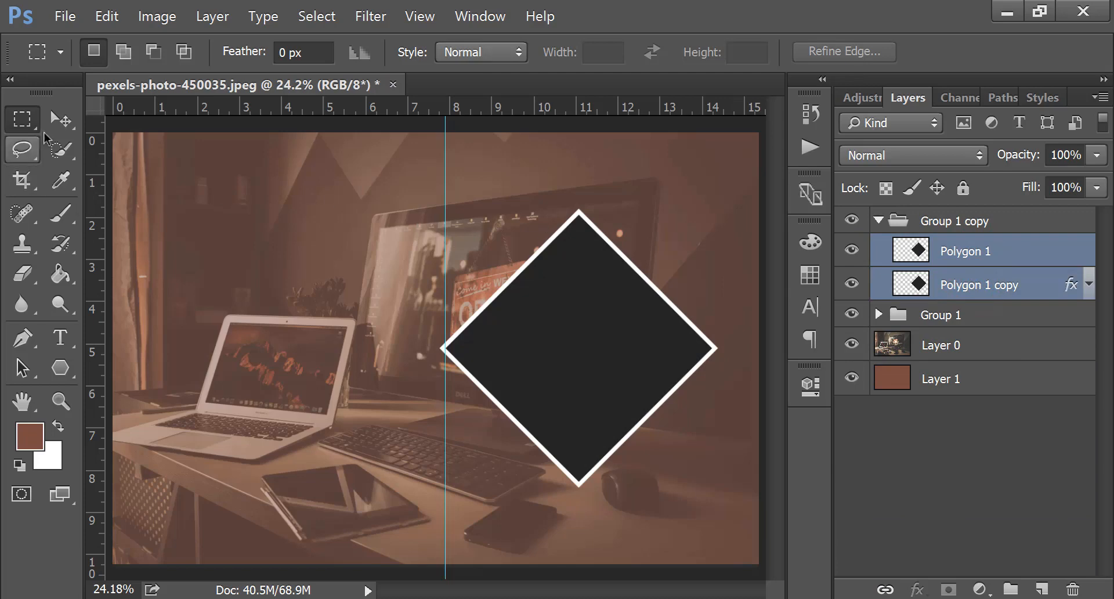
click(60, 120)
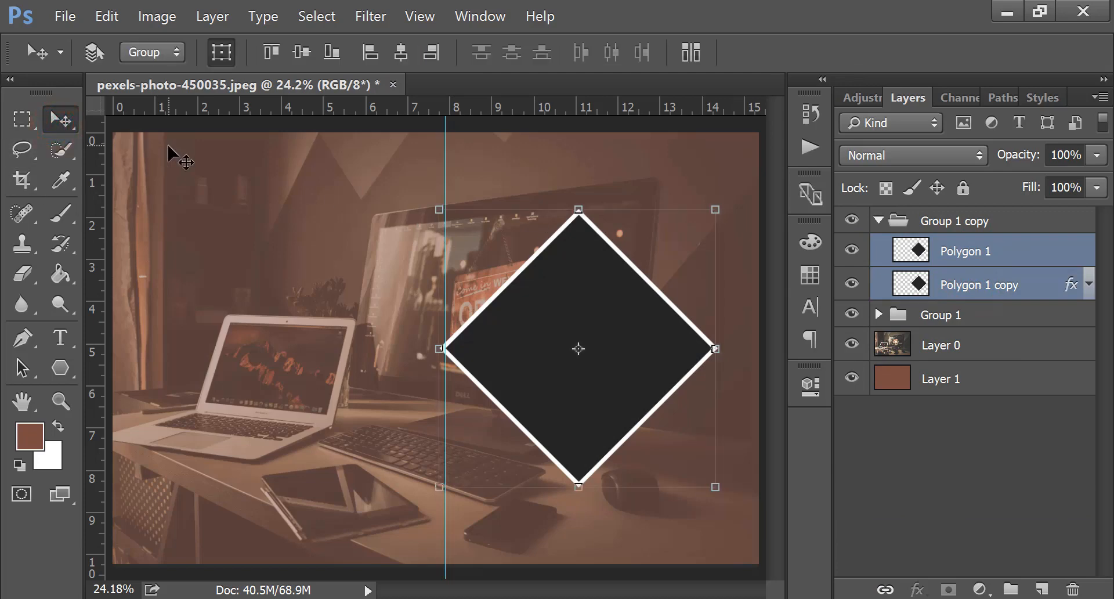
key(shift+Left)
key(shift+Left)
key(shift+Left)
key(shift+Left)
key(shift+Left)
key(shift+Left)
key(shift+Left)
key(shift+Left)
key(shift+Left)
key(shift+Left)
key(shift+Left)
key(shift+Left)
key(shift+Left)
key(shift+Left)
key(shift+Left)
key(shift+Left)
key(shift+Left)
key(shift+Left)
key(shift+Left)
key(shift+Left)
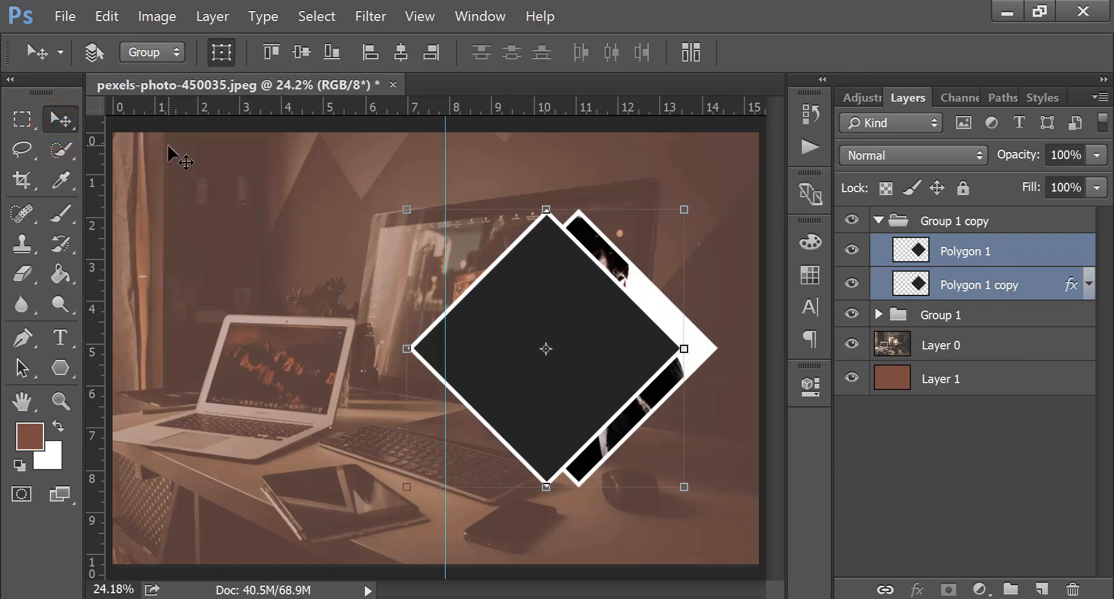
key(shift+Left)
key(shift+Left)
key(shift+Left)
key(shift+Left)
key(shift+Left)
key(shift+Left)
key(shift+Left)
key(shift+Left)
key(shift+Left)
key(shift+Left)
key(shift+Left)
key(shift+Left)
key(shift+Left)
key(shift+Left)
key(shift+Left)
key(shift+Left)
key(shift+Left)
key(shift+Left)
key(shift+Left)
key(shift+Left)
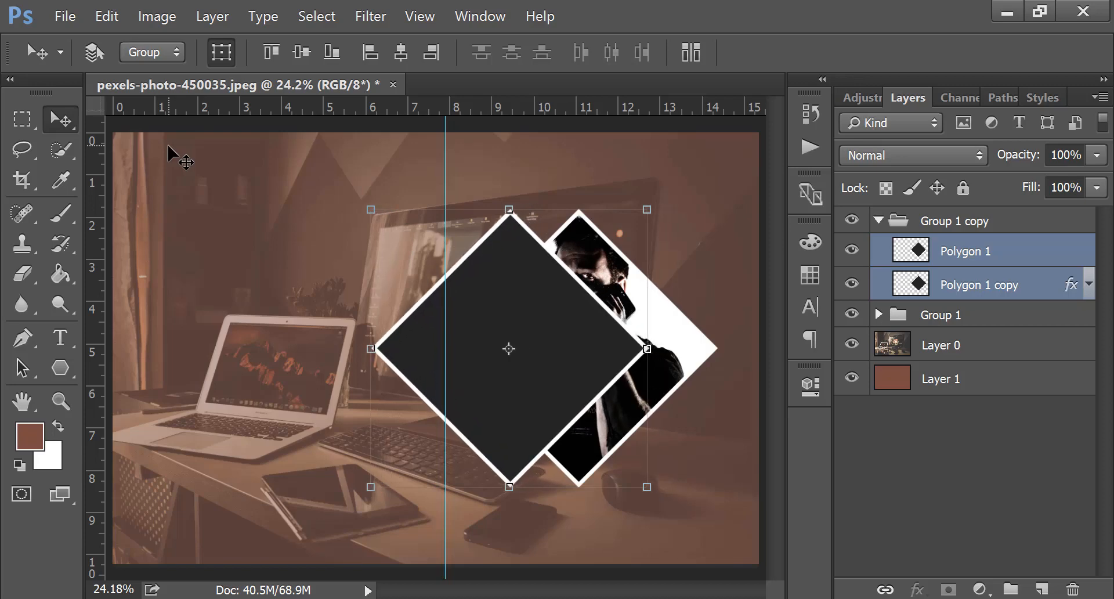
key(shift+Left)
key(shift+Left)
key(shift+Left)
key(shift+Left)
key(shift+Left)
key(shift+Left)
key(shift+Left)
key(shift+Left)
key(shift+Left)
key(shift+Left)
key(shift+Left)
key(shift+Left)
key(shift+Left)
key(shift+Left)
key(shift+Left)
key(shift+Left)
key(shift+Left)
key(shift+Left)
key(shift+Left)
key(shift+Left)
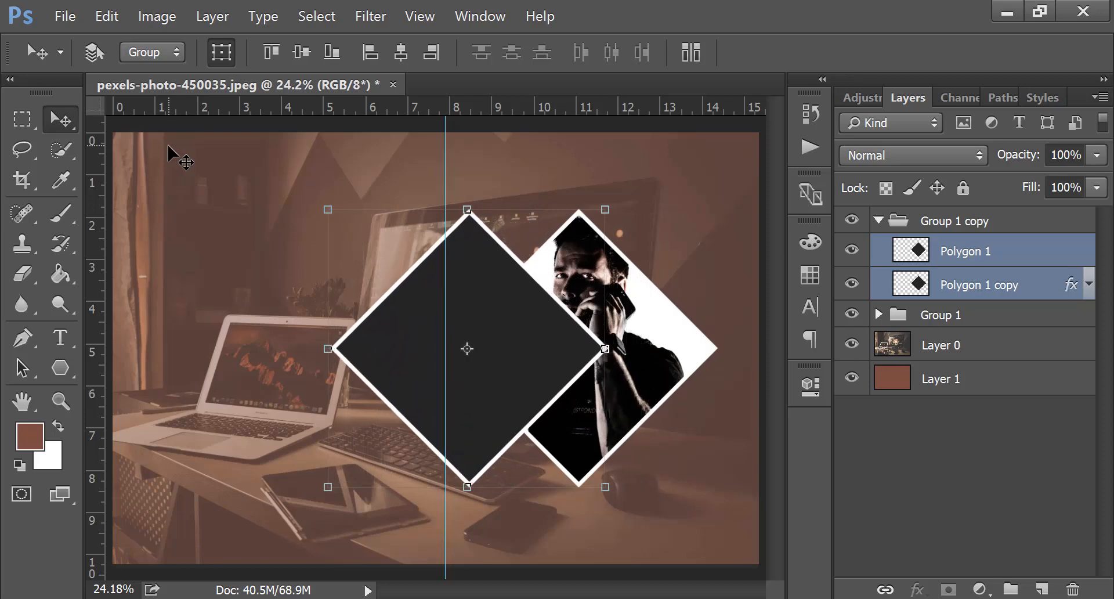
key(shift+Left)
key(shift+Left)
key(shift+Left)
key(shift+Left)
key(shift+Left)
key(shift+Left)
key(shift+Left)
key(shift+Left)
key(shift+Left)
key(shift+Left)
key(shift+Left)
key(shift+Left)
key(shift+Left)
key(shift+Left)
key(shift+Left)
key(shift+Left)
key(shift+Left)
key(shift+Left)
key(shift+Left)
key(shift+Left)
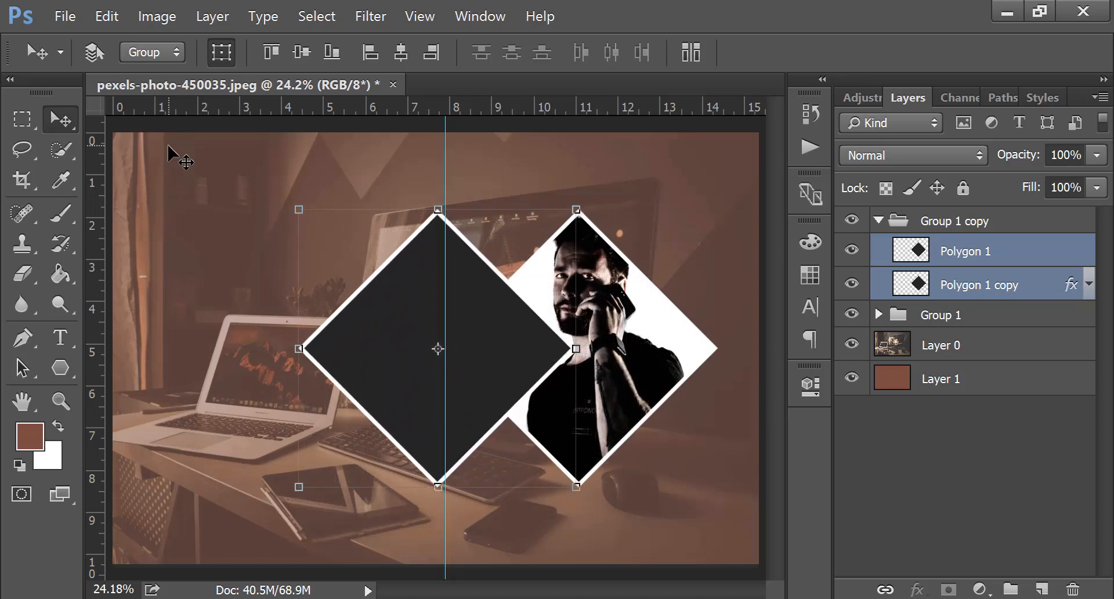
key(shift+Left)
key(shift+Left)
key(shift+Left)
key(shift+Left)
key(shift+Left)
key(shift+Left)
key(shift+Left)
key(shift+Left)
key(shift+Left)
key(shift+Left)
key(shift+Left)
key(shift+Left)
key(shift+Left)
key(shift+Left)
key(shift+Left)
key(shift+Left)
key(shift+Left)
key(shift+Left)
key(shift+Left)
key(shift+Left)
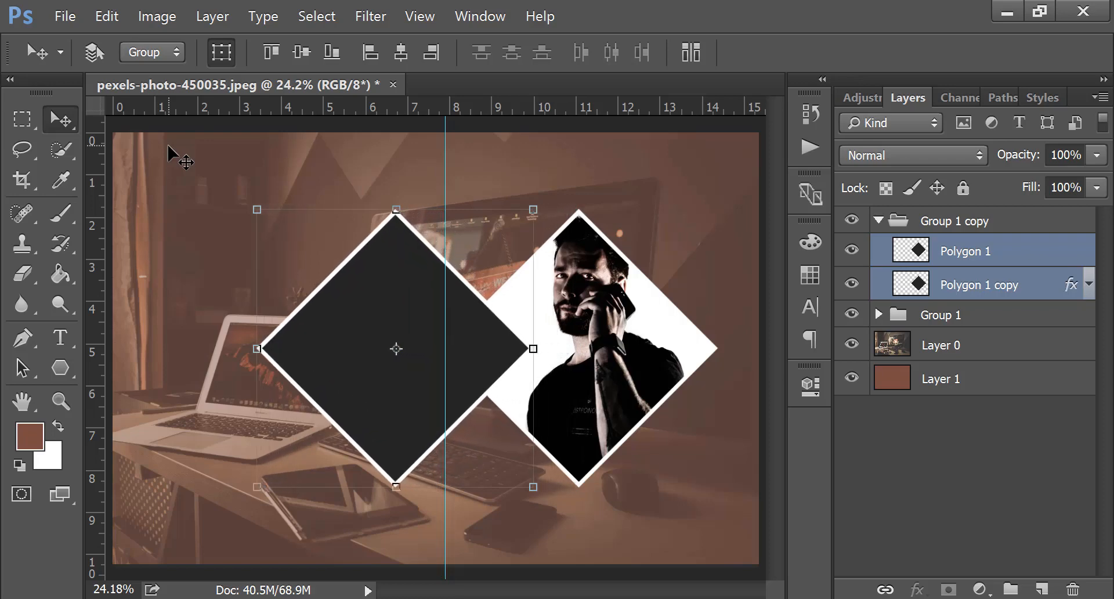
key(shift+Left)
key(shift+Left)
key(shift+Left)
key(shift+Left)
key(shift+Left)
key(shift+Left)
key(shift+Left)
key(shift+Left)
key(shift+Left)
key(shift+Left)
key(shift+Left)
key(shift+Left)
key(shift+Left)
key(shift+Left)
key(shift+Left)
key(shift+Left)
key(shift+Left)
key(shift+Left)
key(shift+Left)
key(shift+Left)
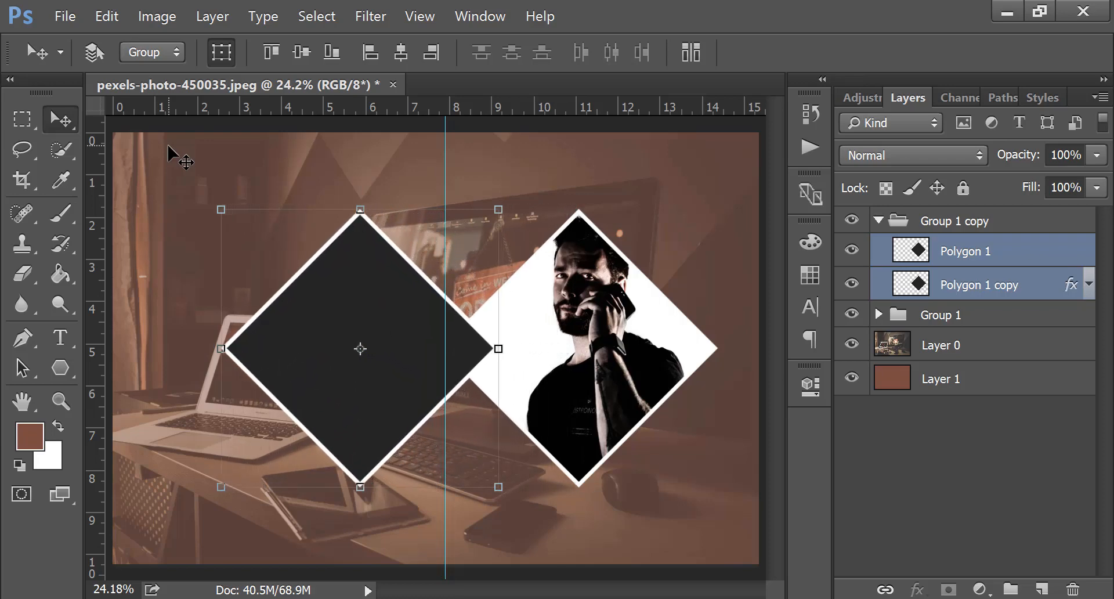
key(shift+Left)
key(shift+Left)
key(shift+Left)
key(shift+Left)
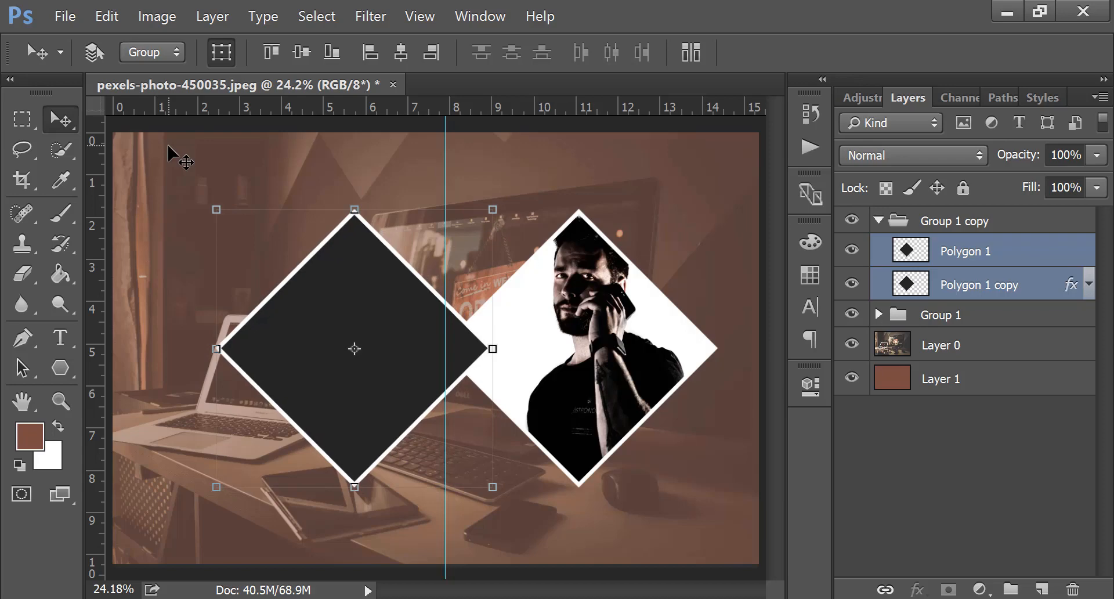
key(shift+Left)
key(shift+Left)
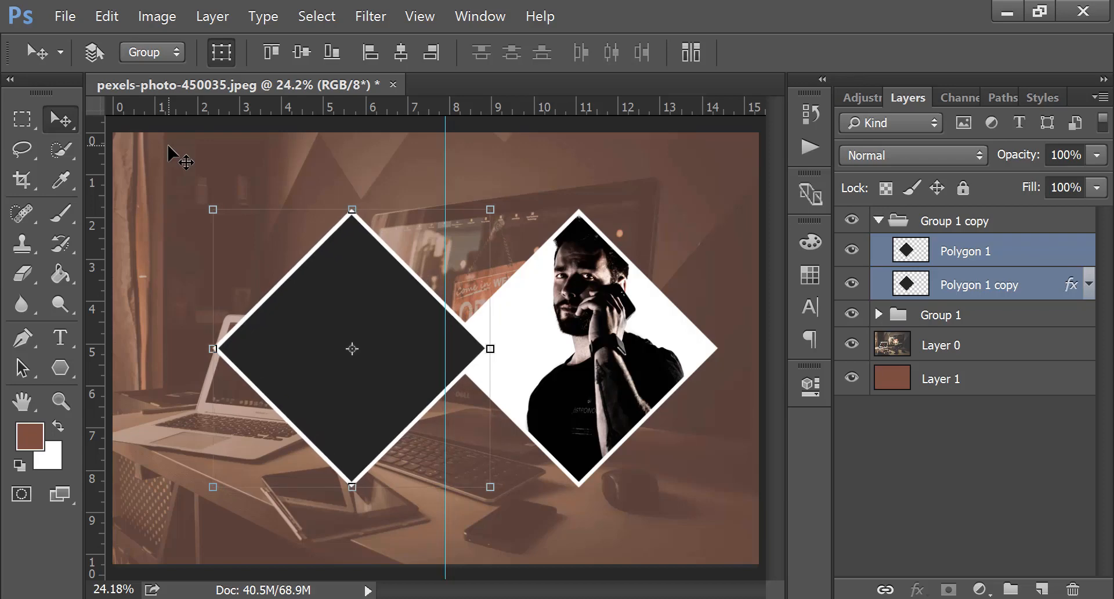
key(shift+Left)
key(shift+Left)
key(shift+Left)
key(shift+Left)
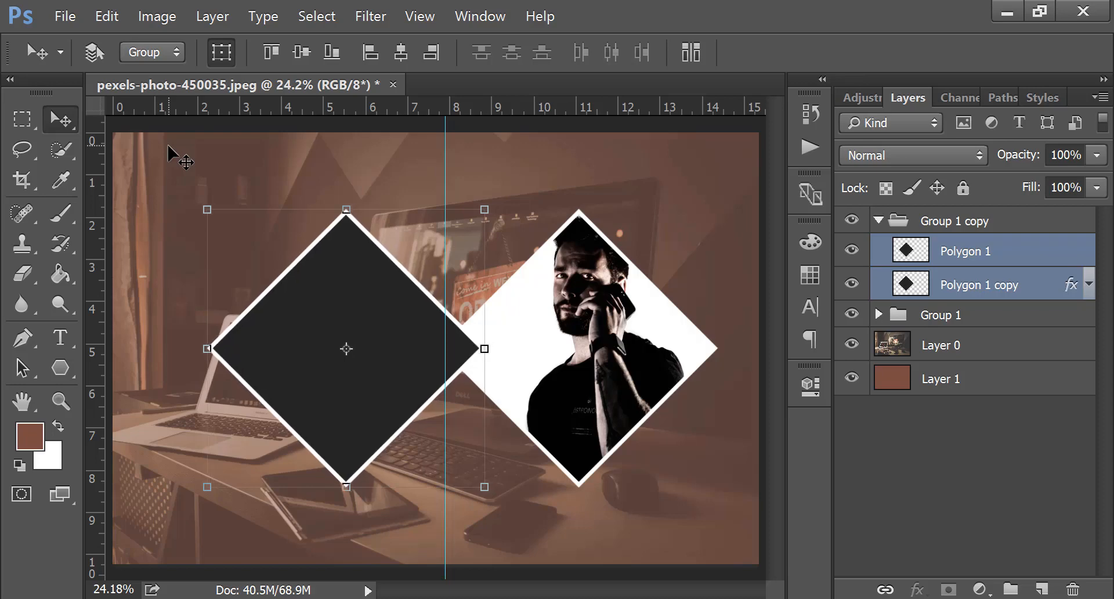
Nudge both polygon layers of Group 1 copy slightly to the right.
key(shift+Right)
key(shift+Right)
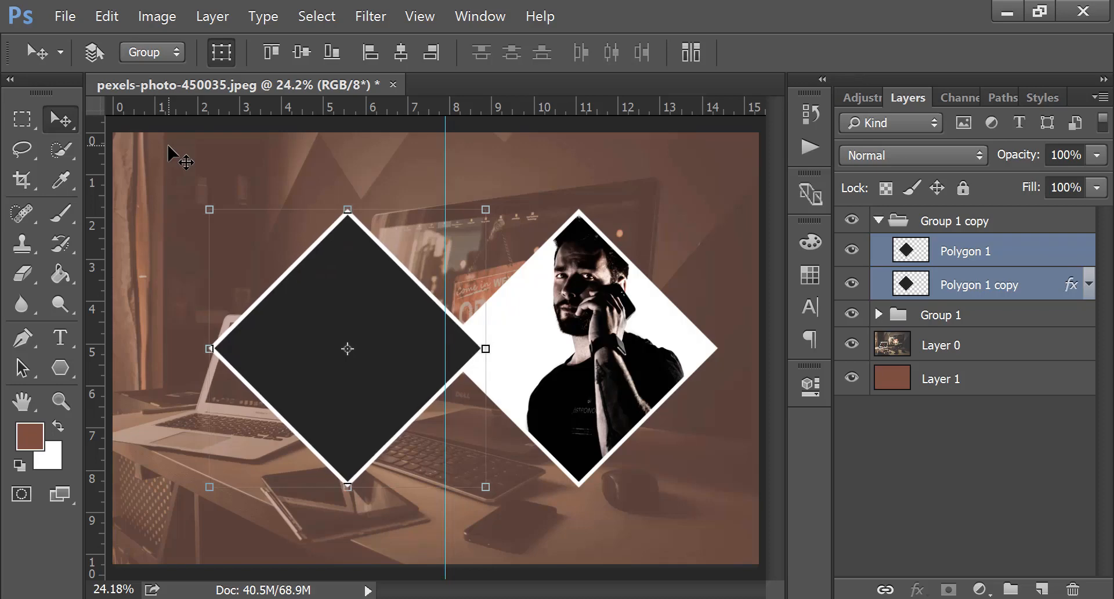
Place 4.jpg as an embedded image above Polygon 1 in Group 1 copy, scaled to 14.60% around its centre.
click(972, 252)
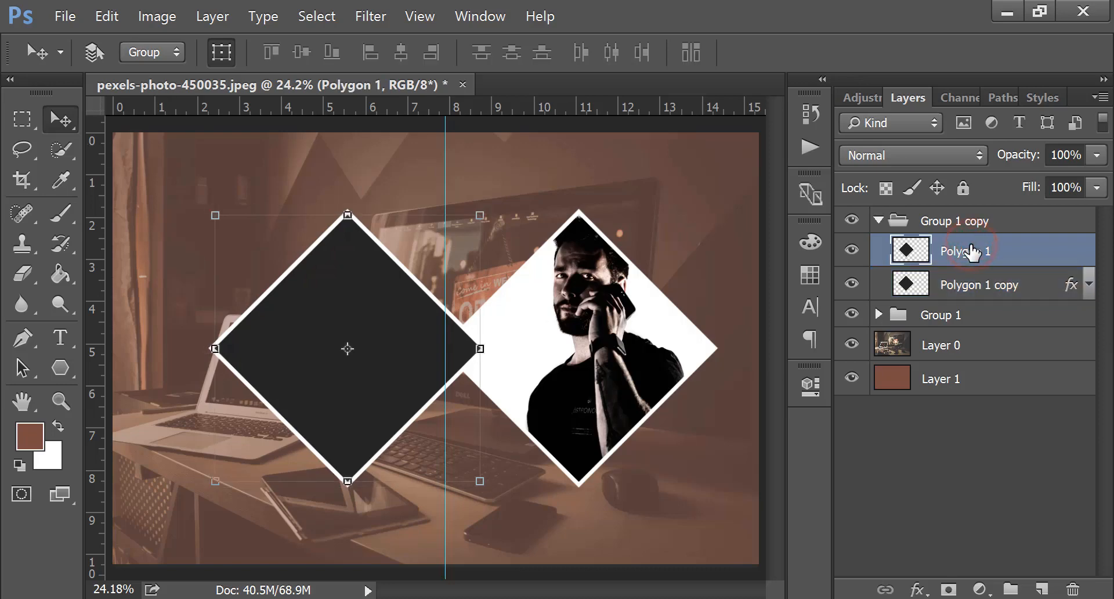
click(64, 15)
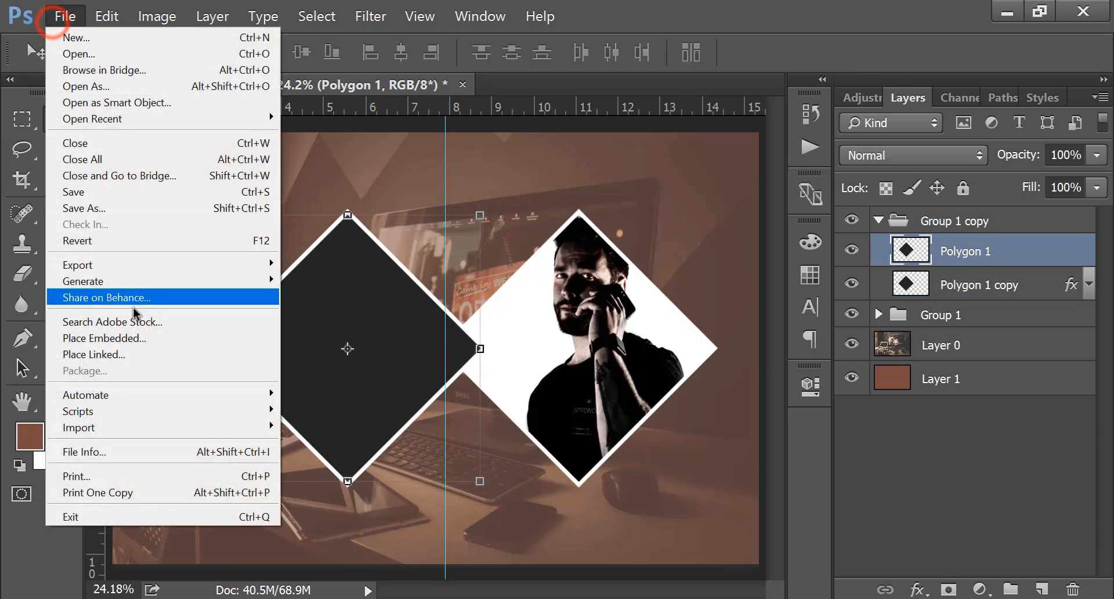
click(137, 343)
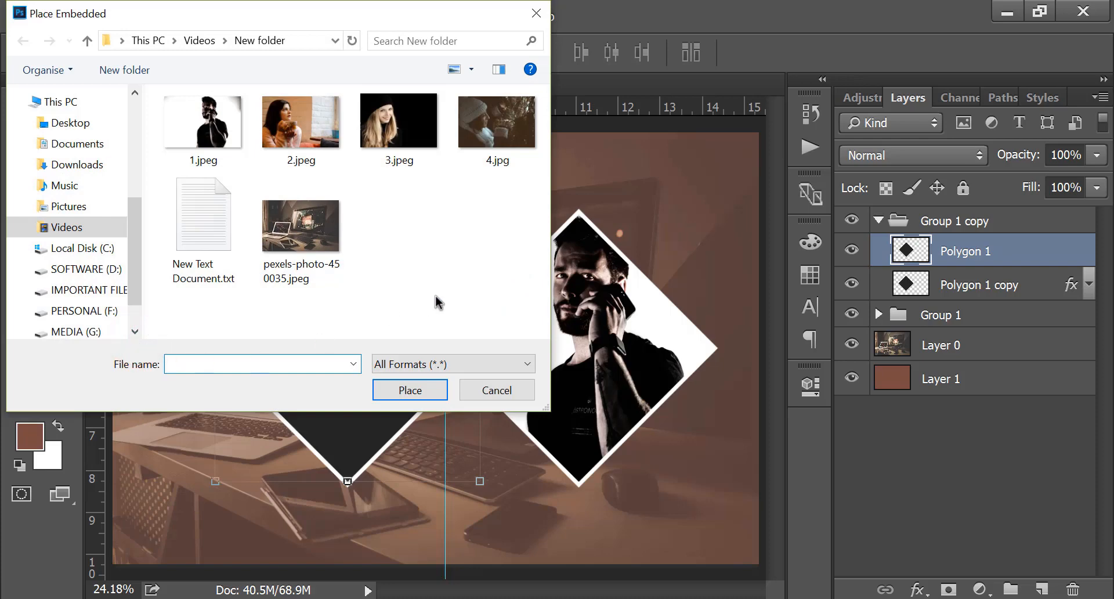
click(495, 150)
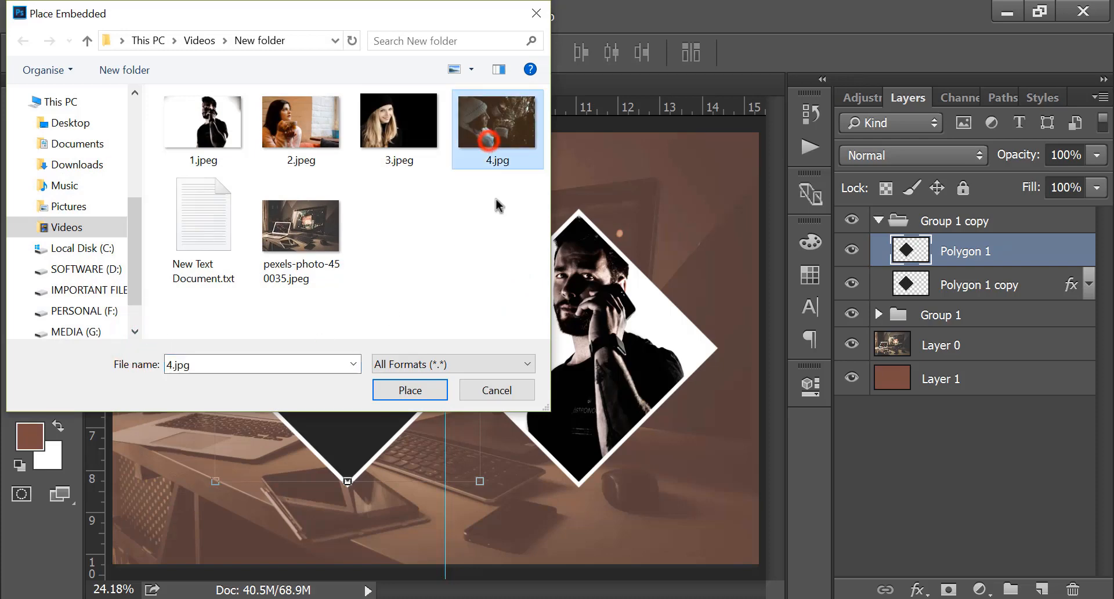
click(410, 390)
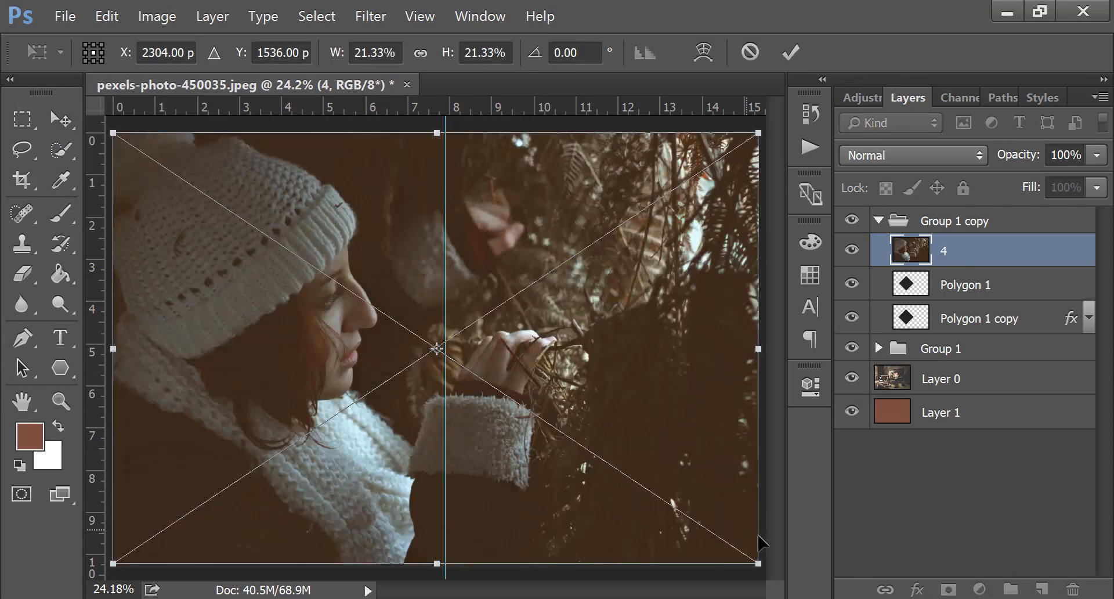
drag(764, 560, 651, 502)
click(791, 52)
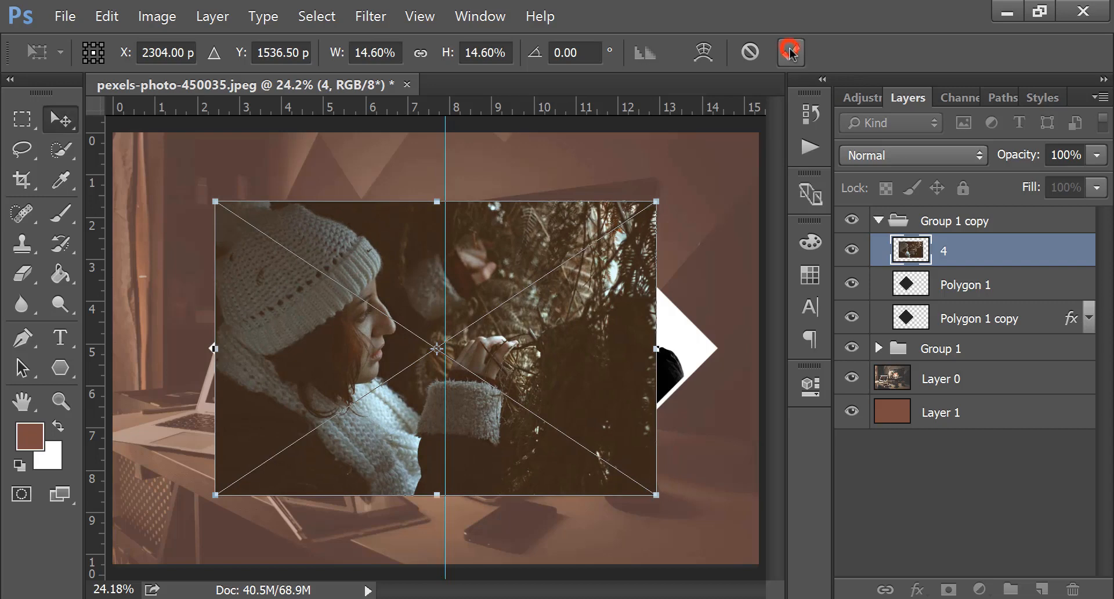
Rasterize layer 4 and clip it to the Polygon 1 diamond beneath it.
right_click(968, 250)
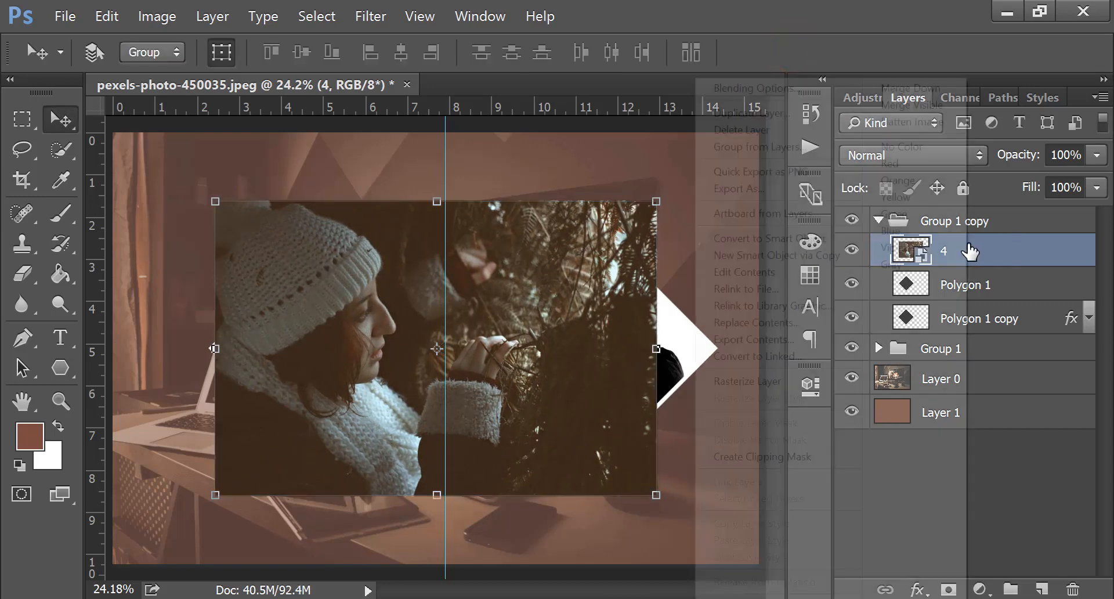
click(770, 388)
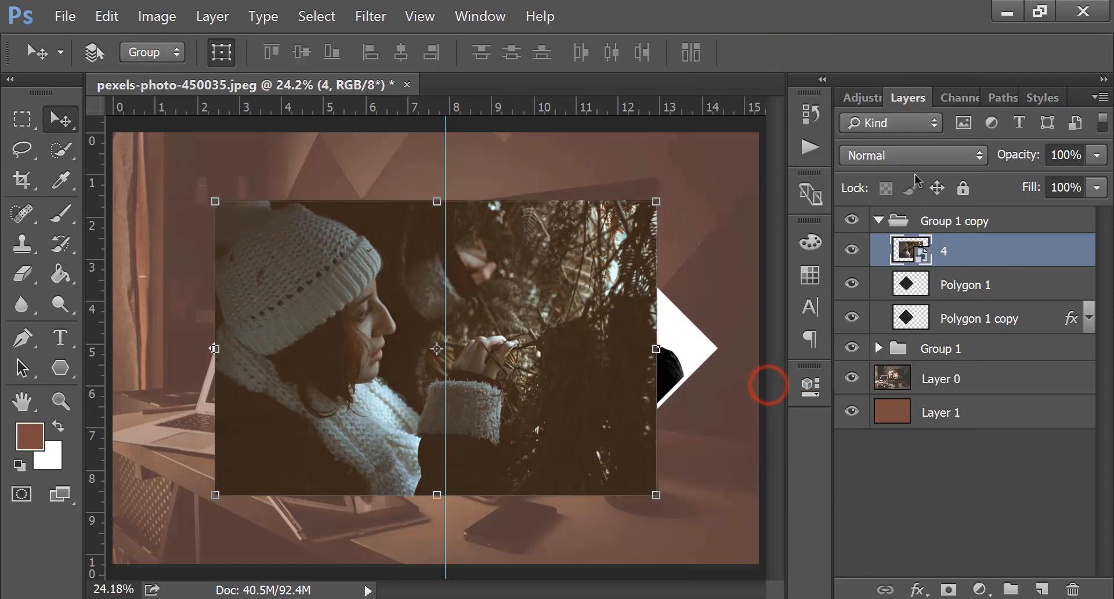
right_click(950, 262)
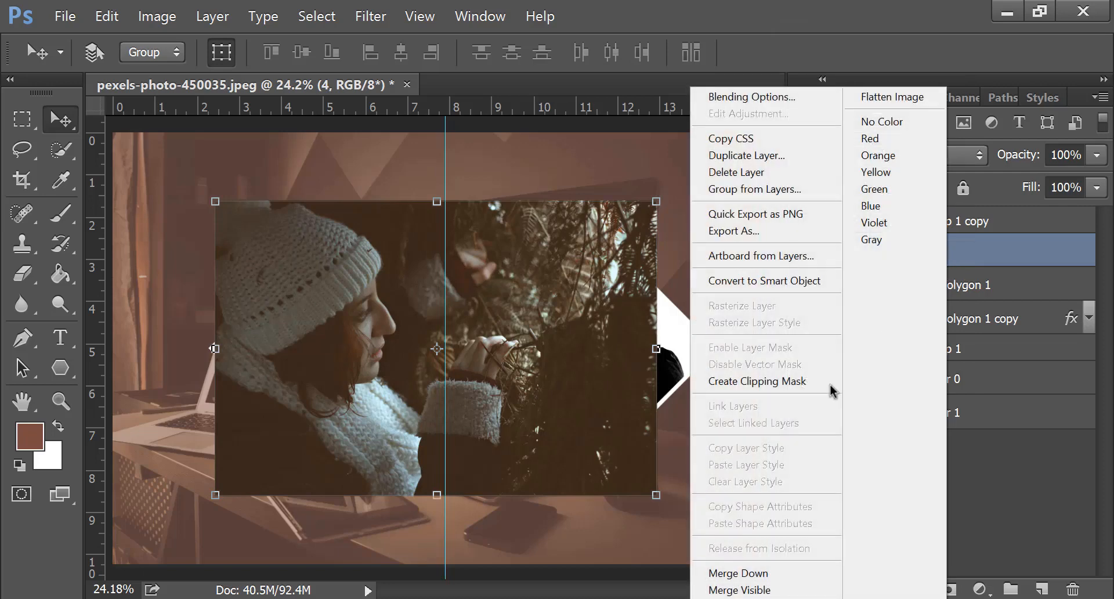
click(804, 387)
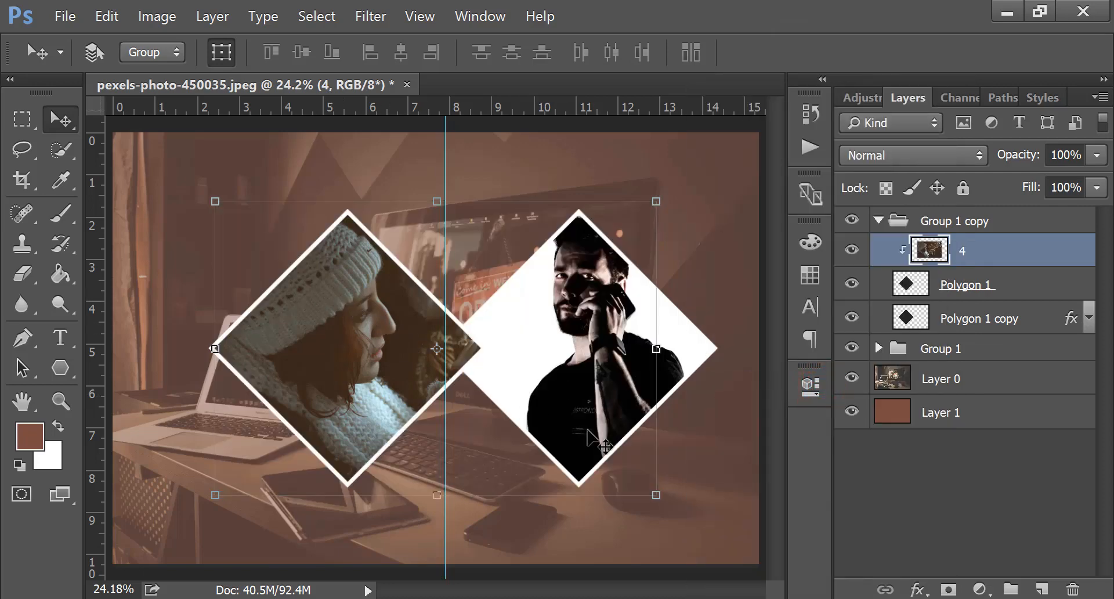
Scale the clipped photo 4 to 92.68%, centre it at about X 2185.5, Y 1560.5 px, and collapse Group 1 copy.
drag(657, 495, 641, 485)
drag(388, 407, 372, 410)
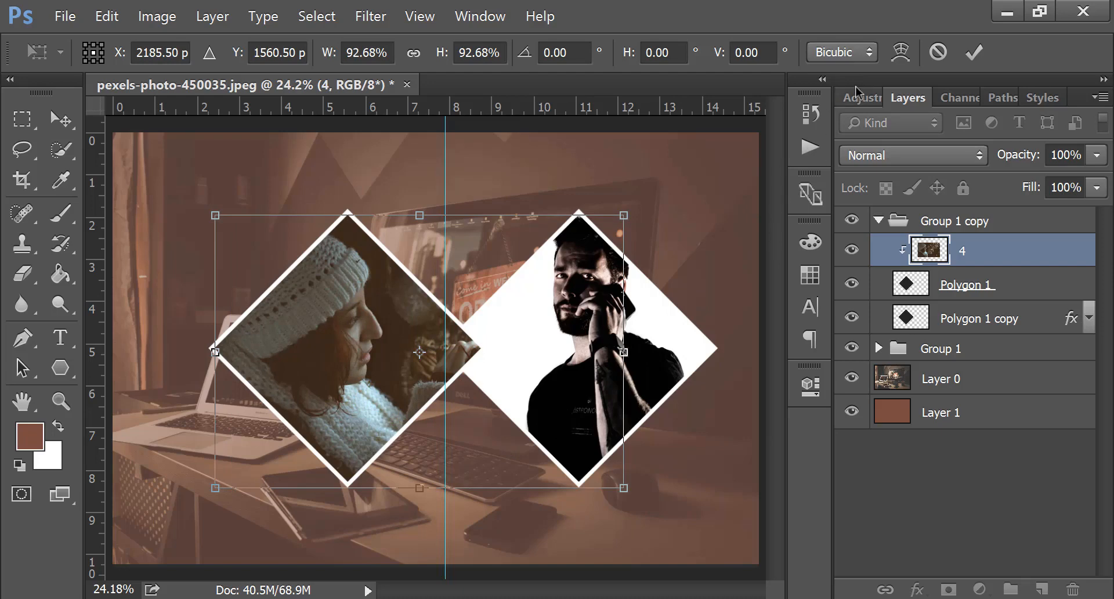
click(975, 52)
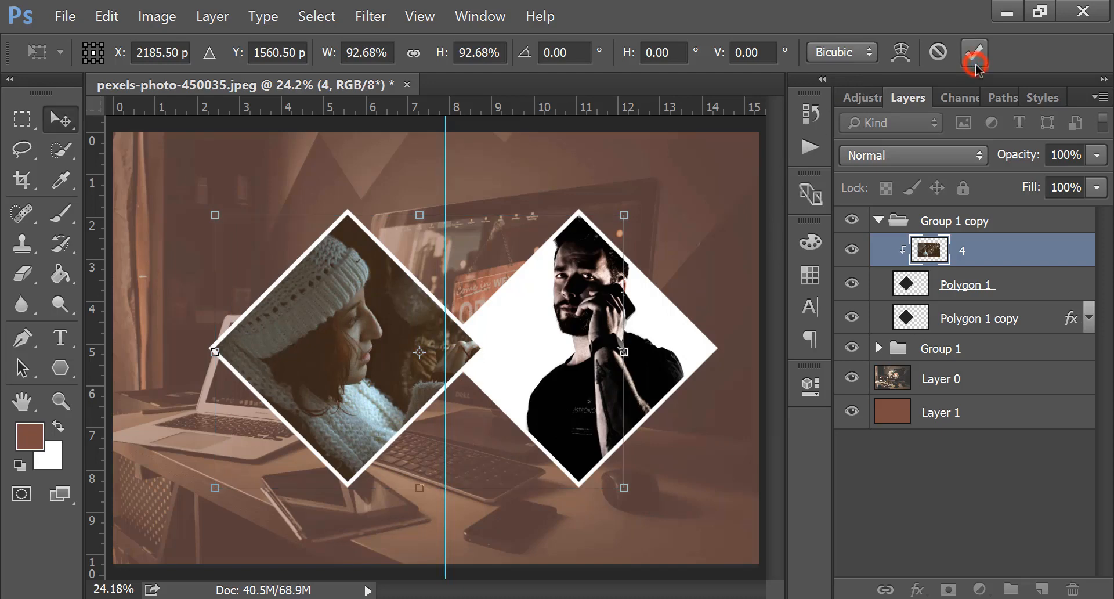
click(877, 222)
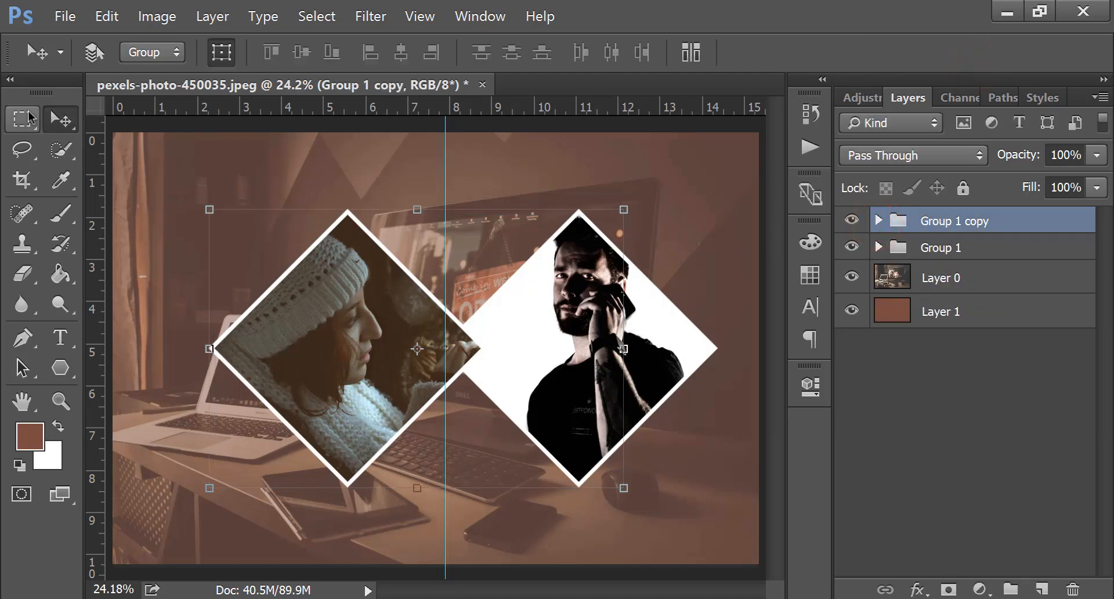
Move Group 1 copy and Group 1 together straight left by about 0.7 in.
click(26, 118)
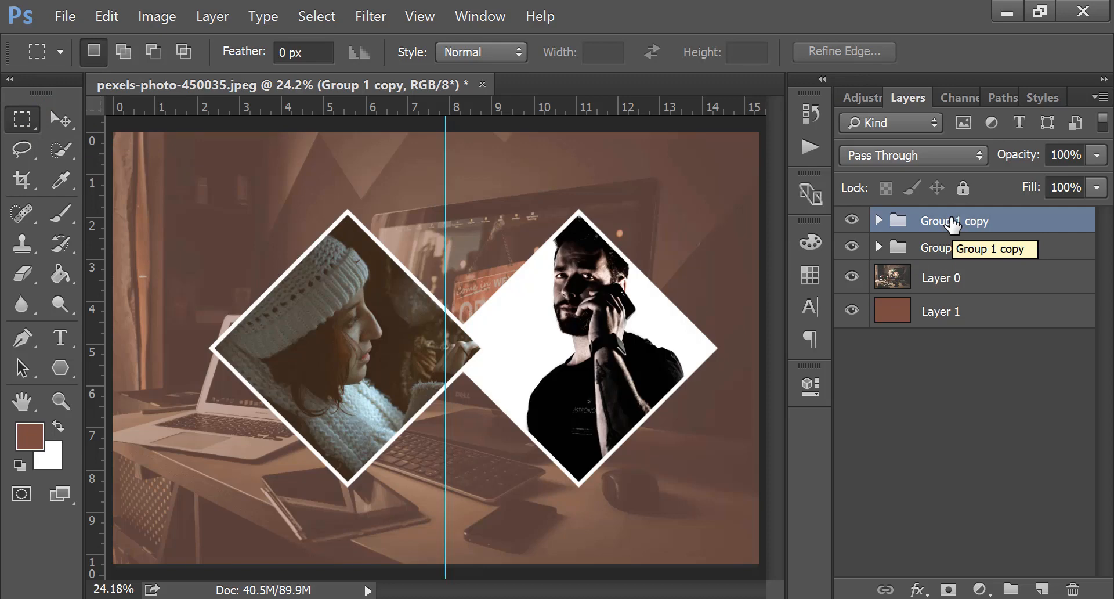
shift+click(958, 251)
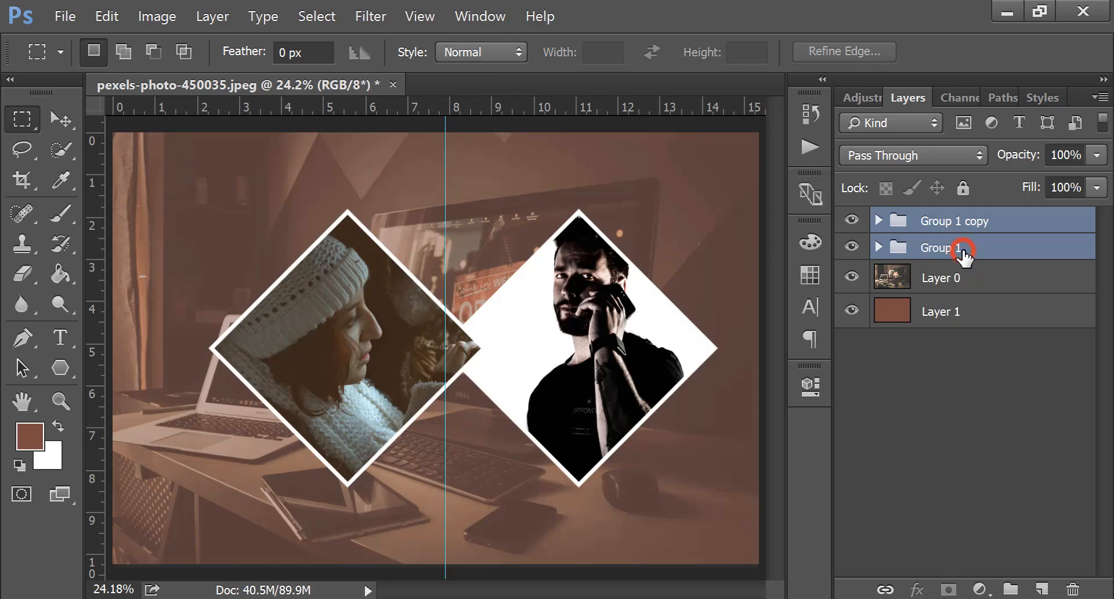
click(58, 119)
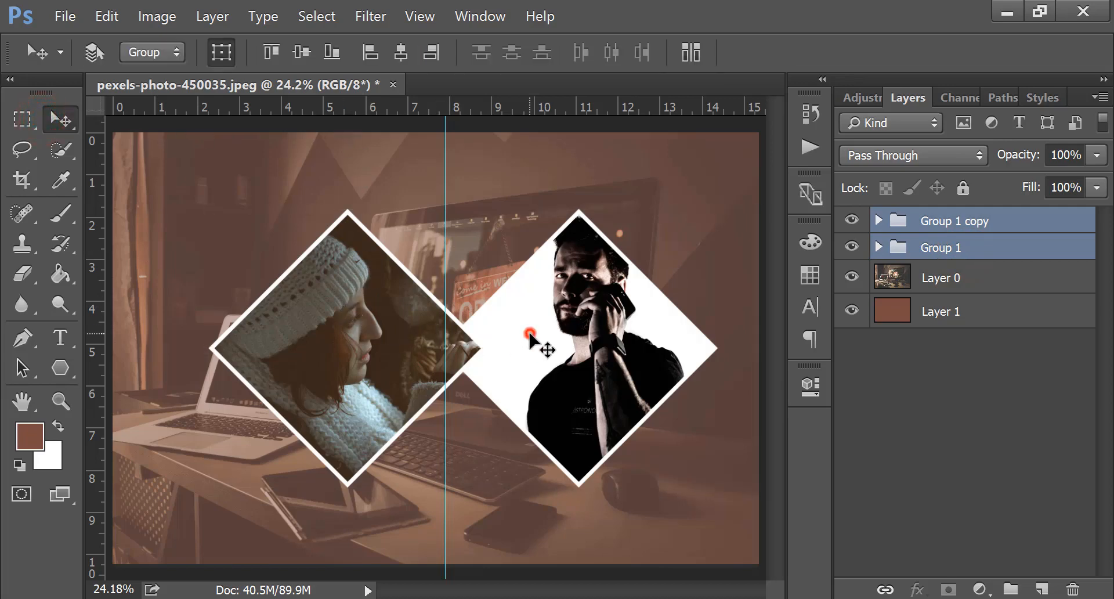
drag(530, 330, 498, 344)
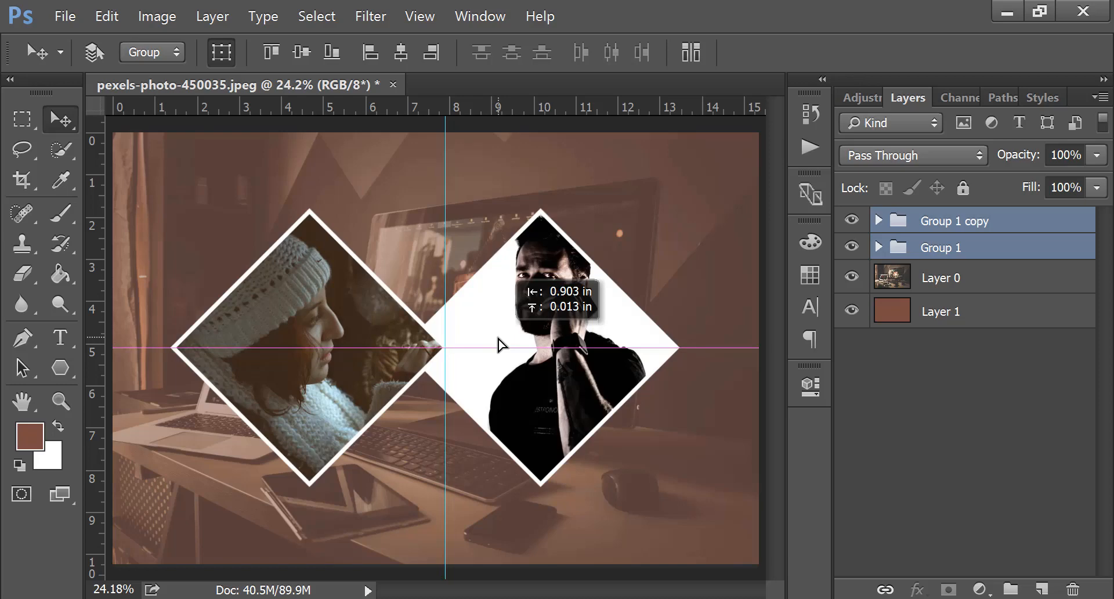
mouse_move(498, 344)
mouse_down()
mouse_move(477, 345)
mouse_move(504, 346)
mouse_up()
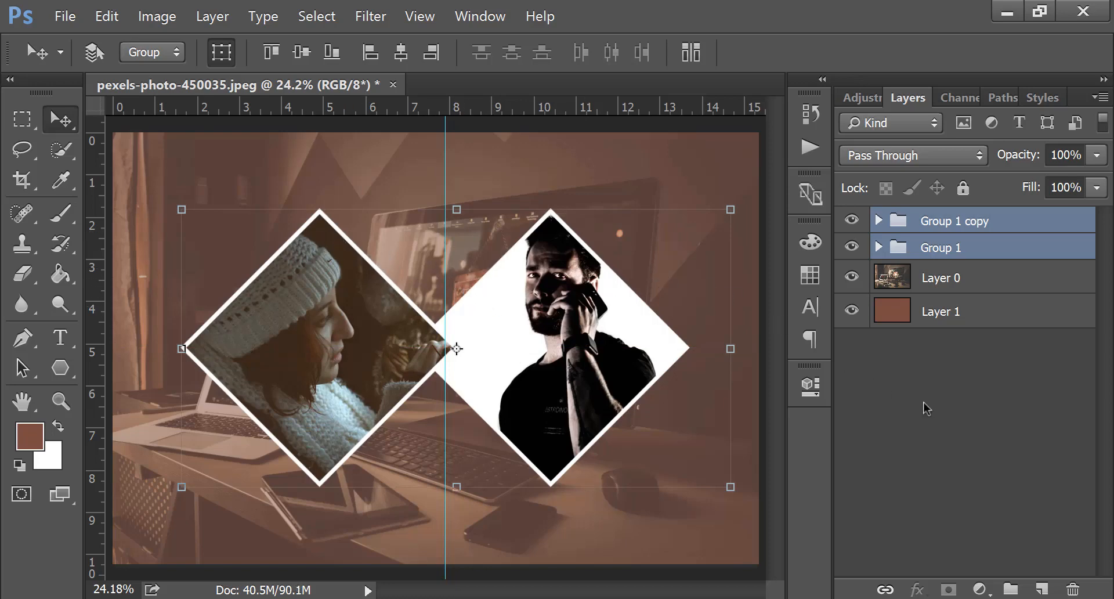
Duplicate Group 1 copy and delete the clipped photo layer 4 from the duplicate group.
click(937, 251)
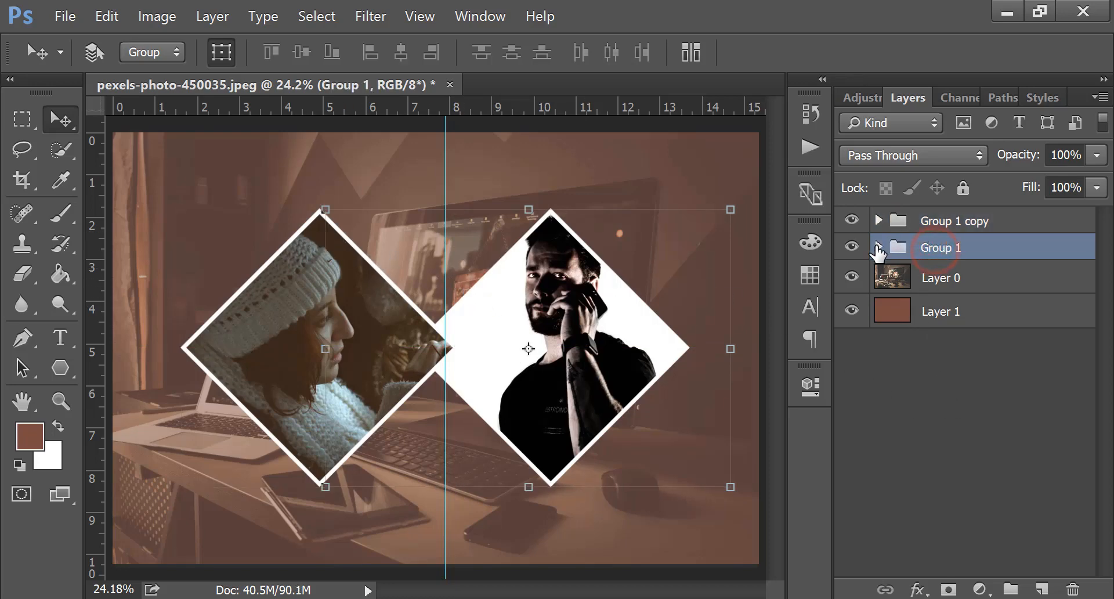
click(921, 221)
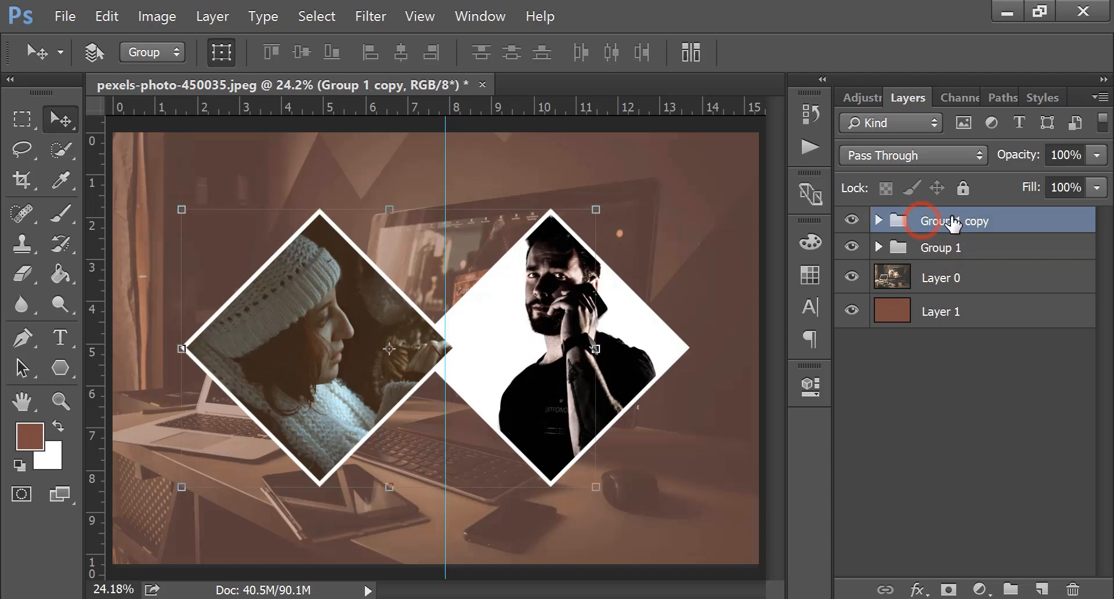
drag(951, 224, 1042, 582)
click(880, 220)
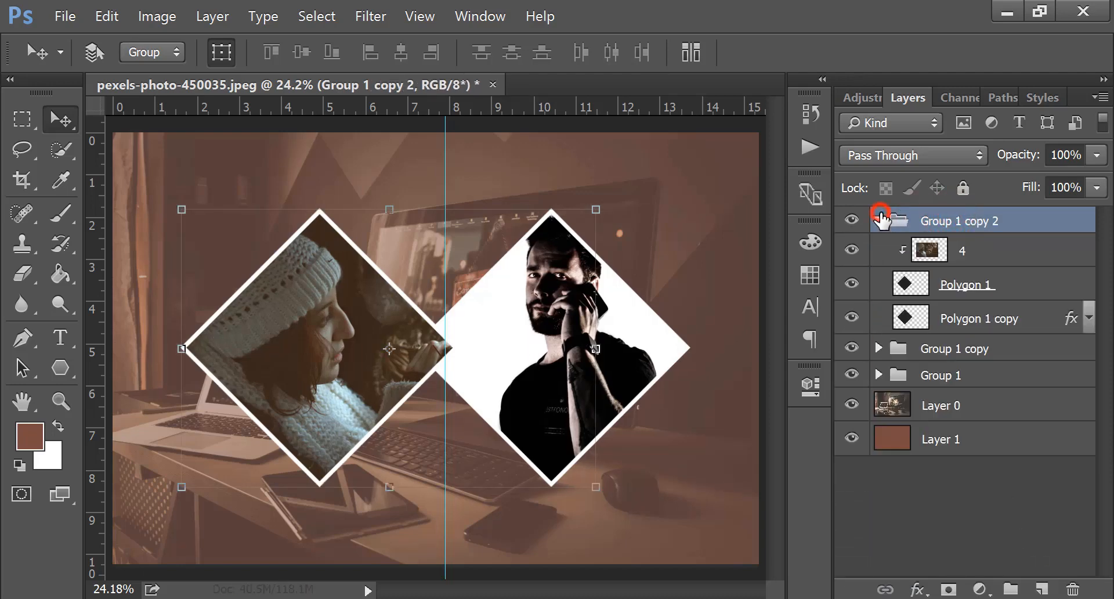
click(970, 256)
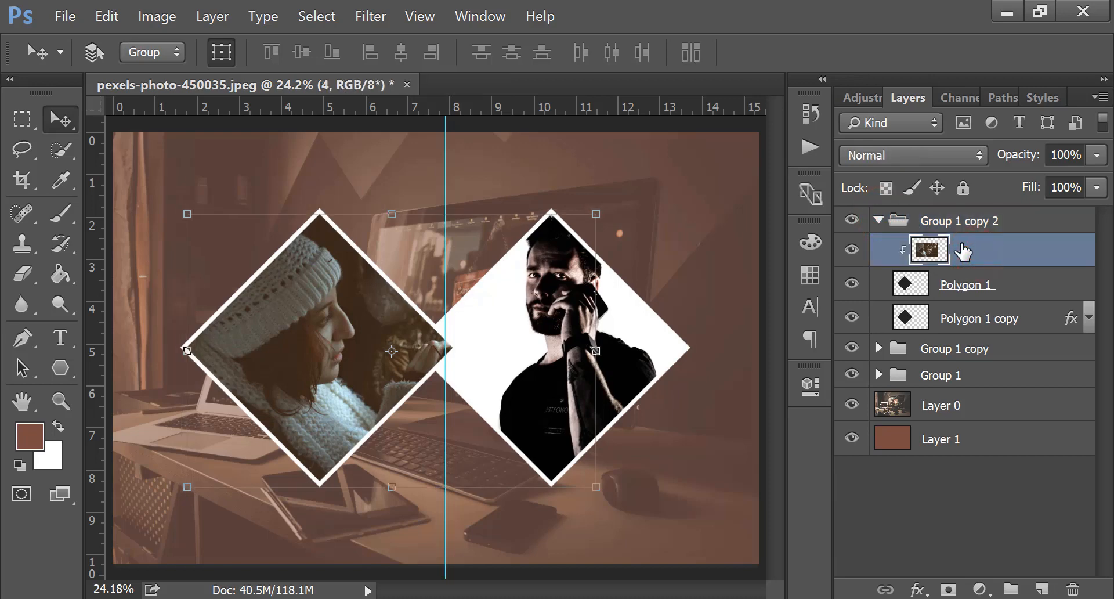
drag(963, 251, 1074, 589)
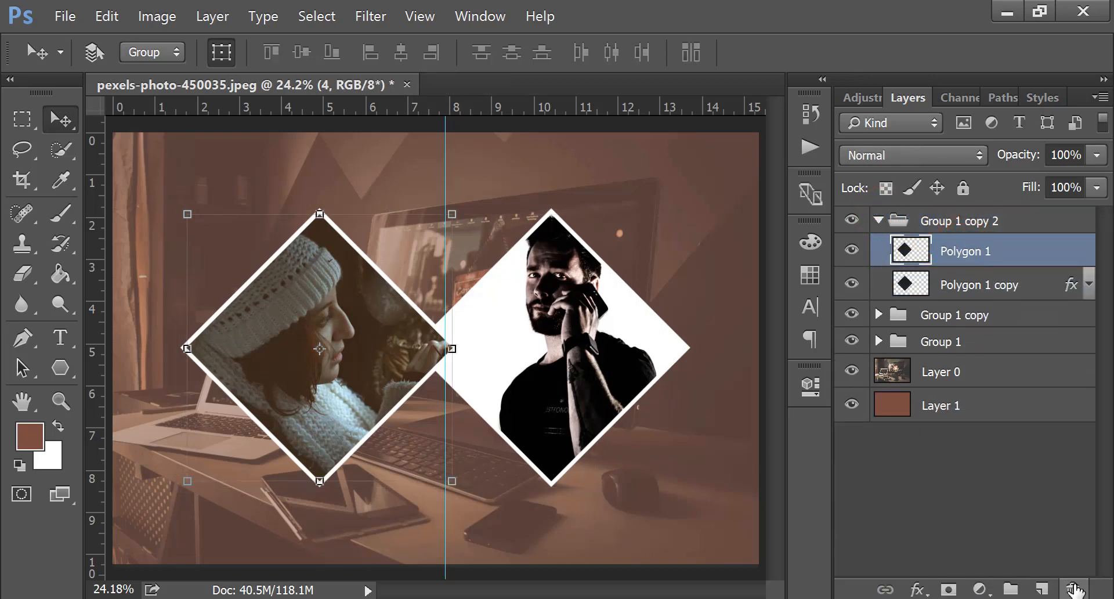
Move both polygons of Group 1 copy 2 about 2.8 in right and 1.8 in up, and stack that group directly below Group 1.
shift+click(976, 283)
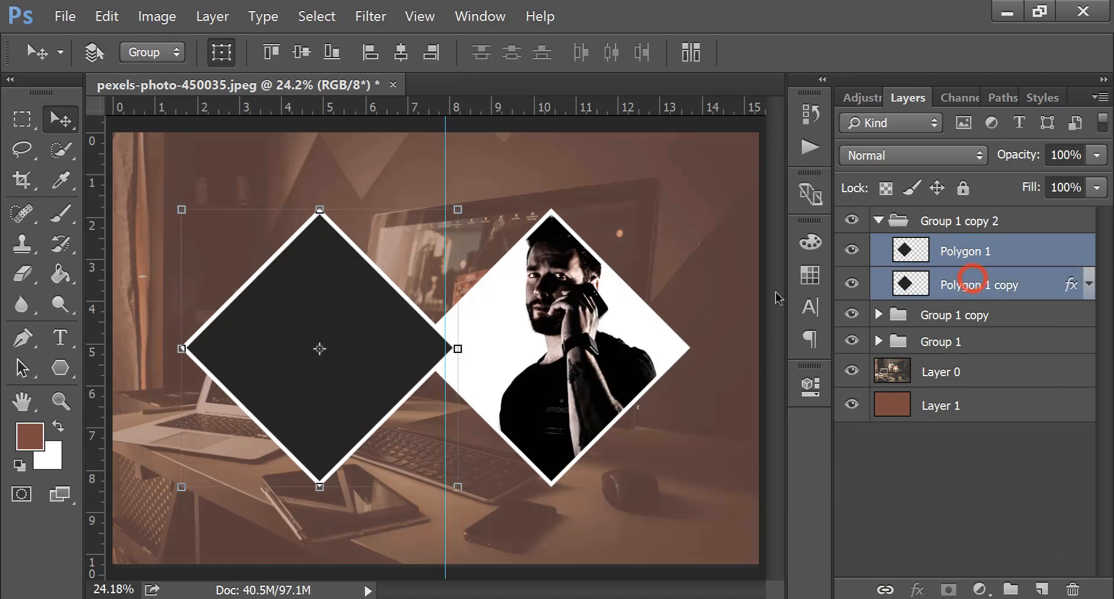
drag(352, 331, 457, 262)
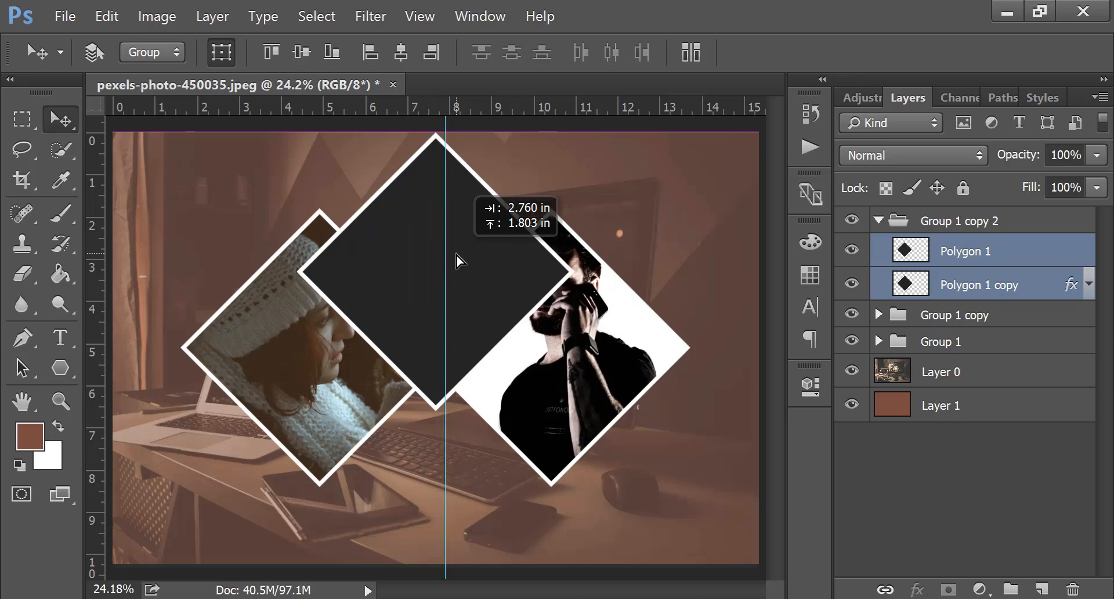
drag(458, 262, 458, 262)
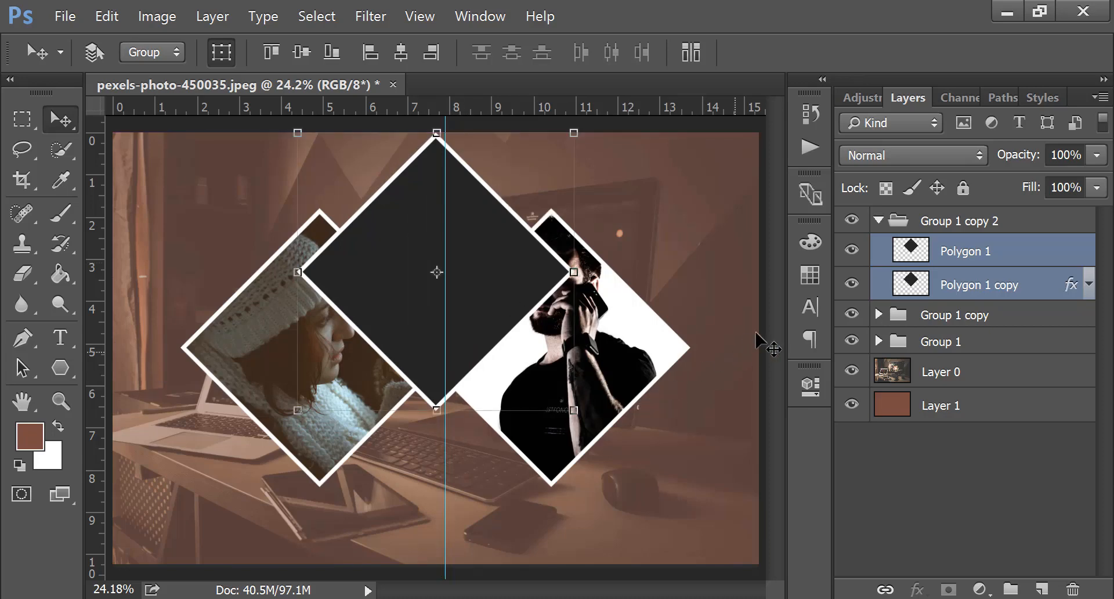
click(881, 222)
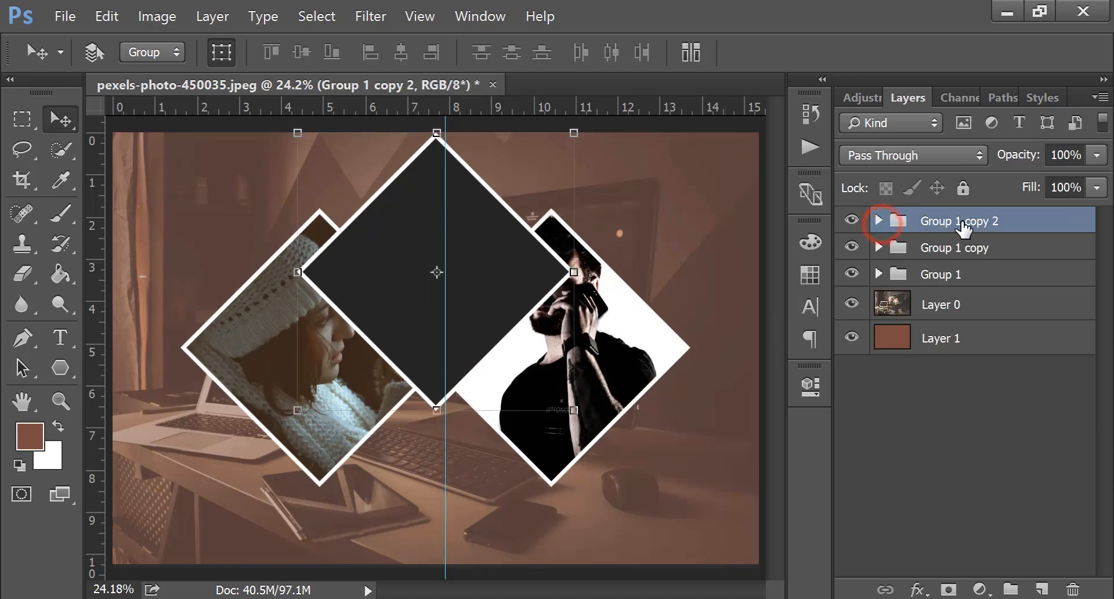
drag(960, 223, 958, 287)
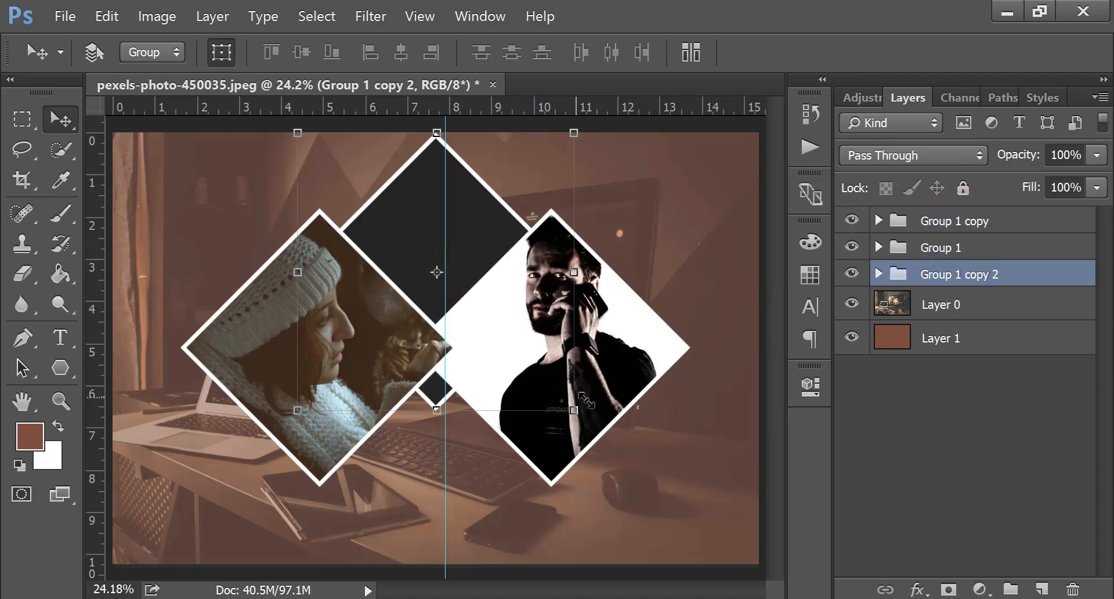
Scale Group 1 copy 2 to 77.91% and move it about 0.69 in up and 0.07 in left, near the canvas's upper edge.
drag(576, 411, 559, 366)
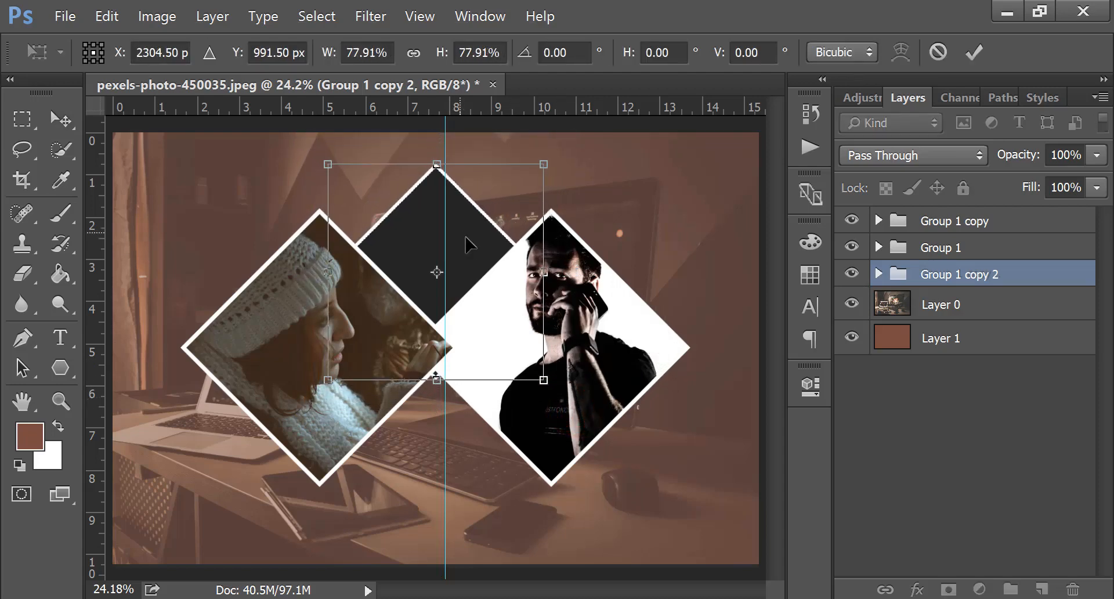
drag(467, 245, 470, 221)
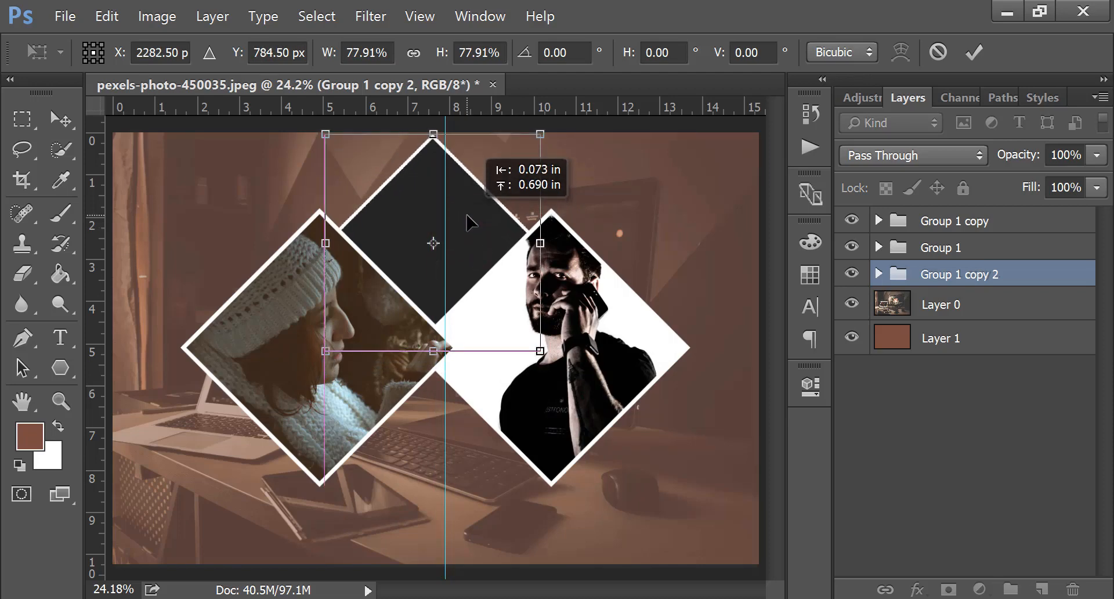
drag(468, 216, 468, 216)
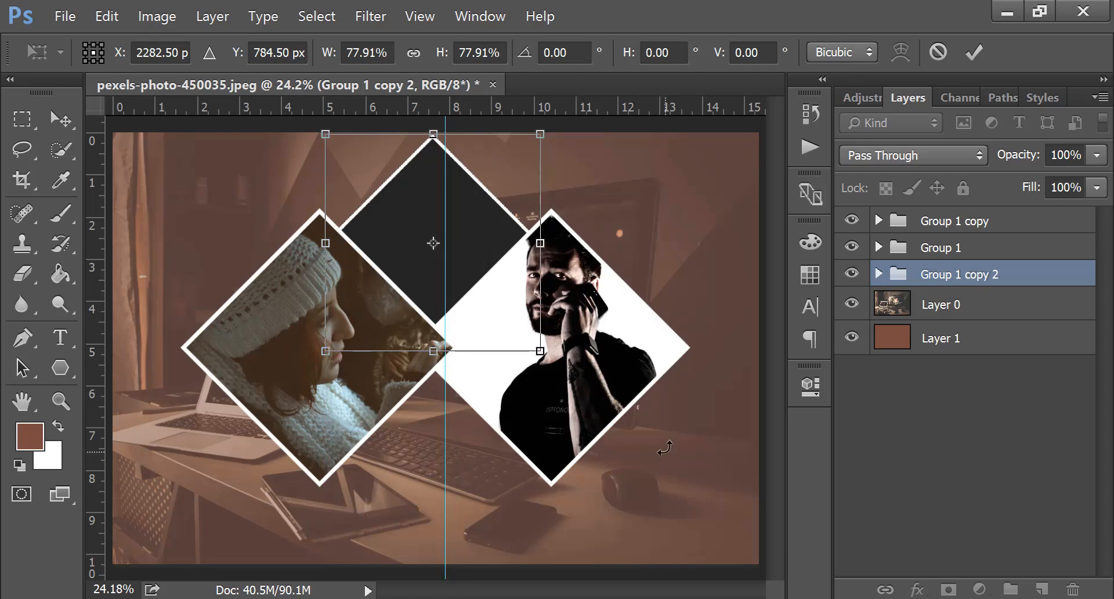
click(974, 52)
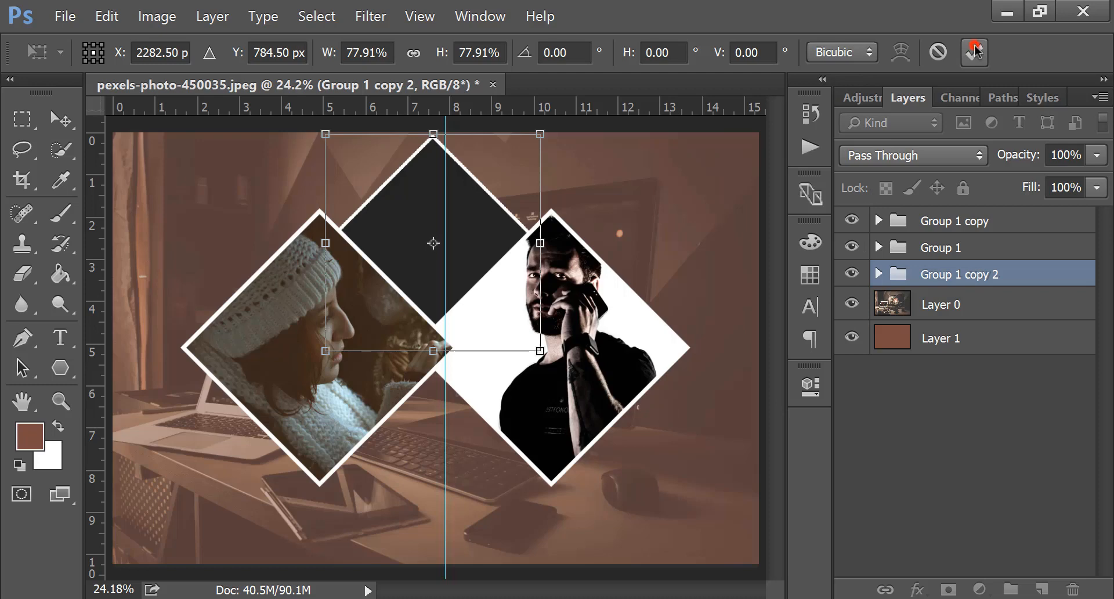
Place the embedded image 3.jpeg directly above Polygon 1 in Group 1 copy 2.
click(878, 274)
click(965, 306)
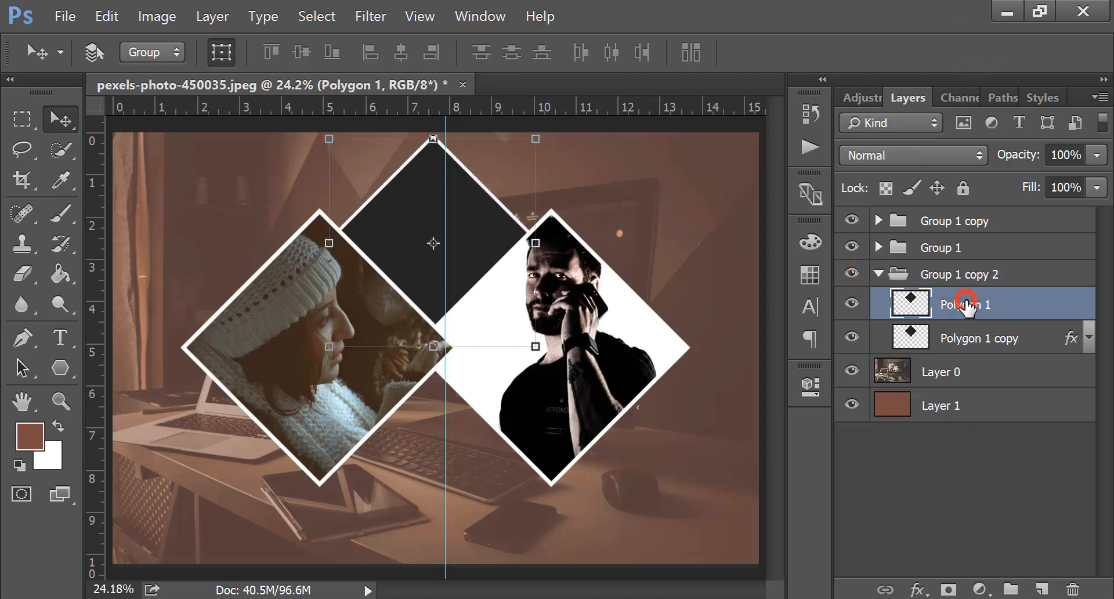
click(71, 17)
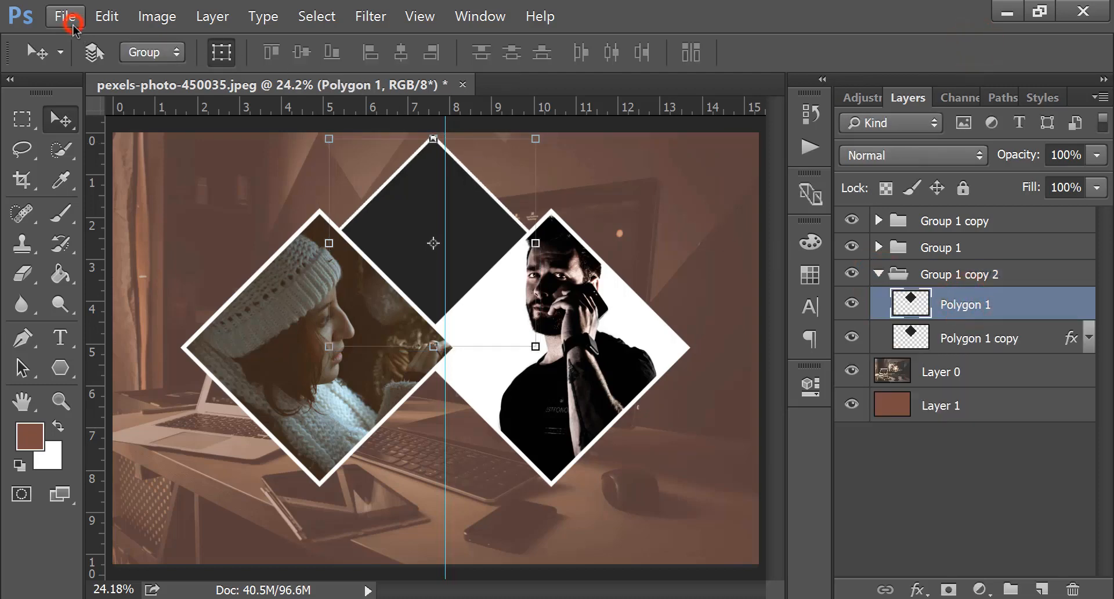
click(130, 338)
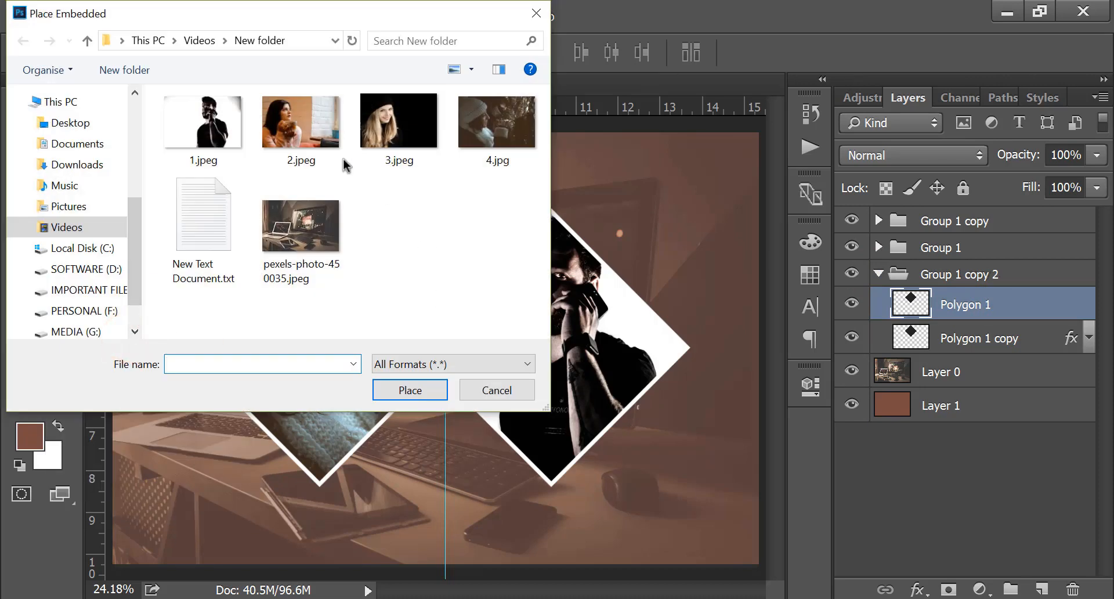
click(369, 139)
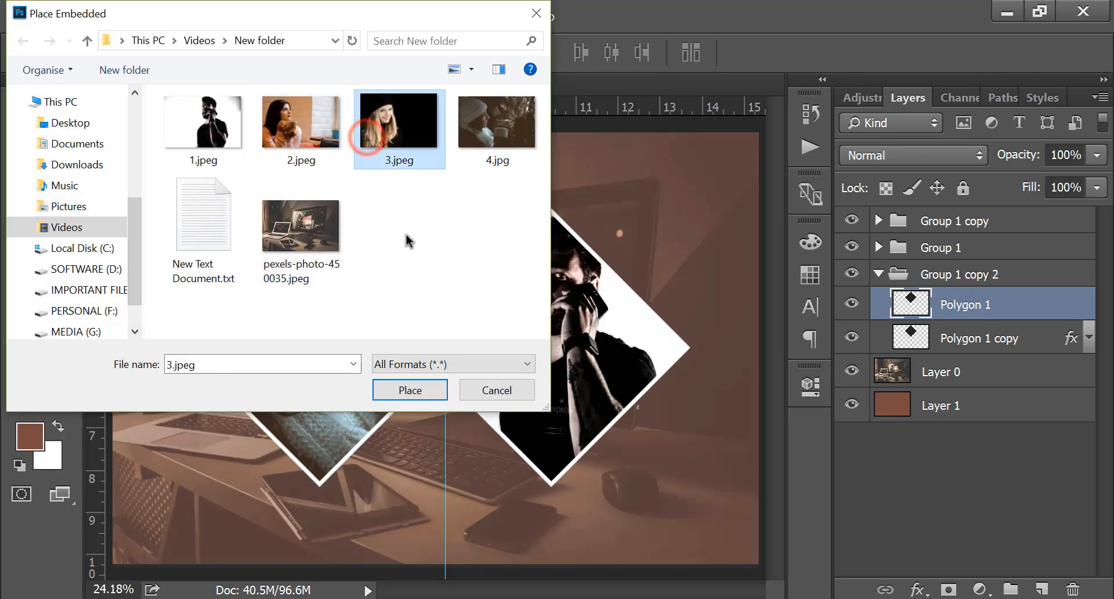
click(410, 389)
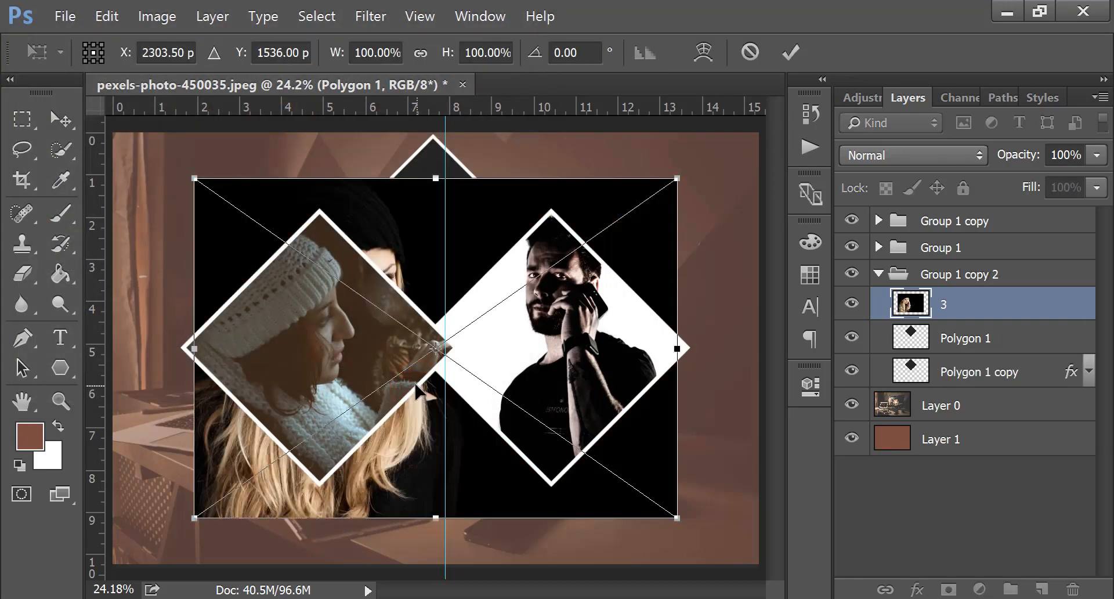
Scale photo 3 to about 66.9% and position it over the upper diamond, centred at about X 2770 px, Y 855.5 px.
drag(472, 250, 607, 148)
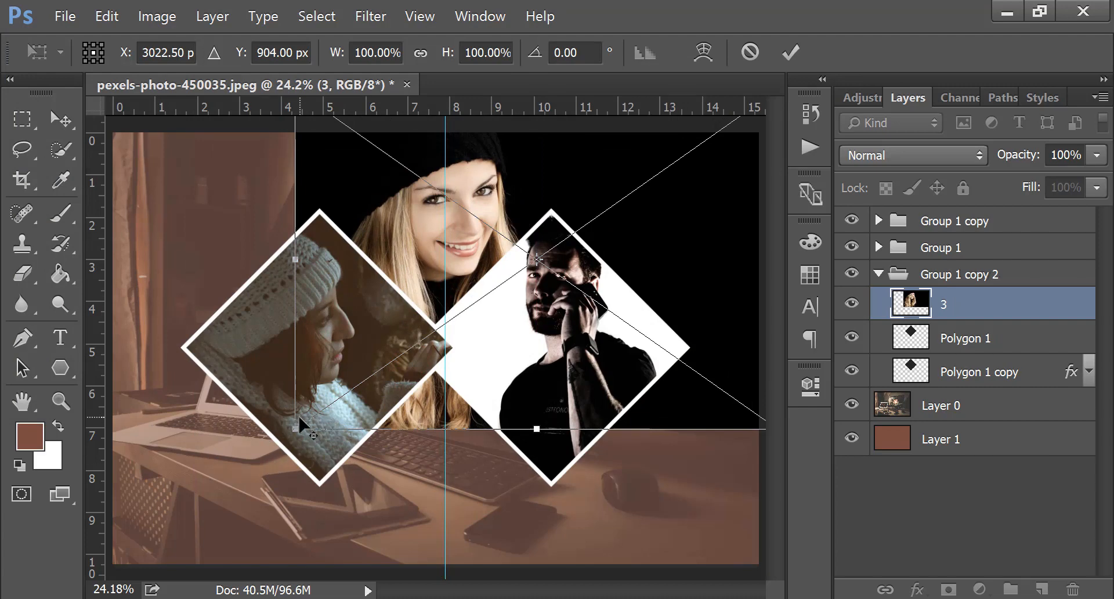
drag(292, 430, 352, 374)
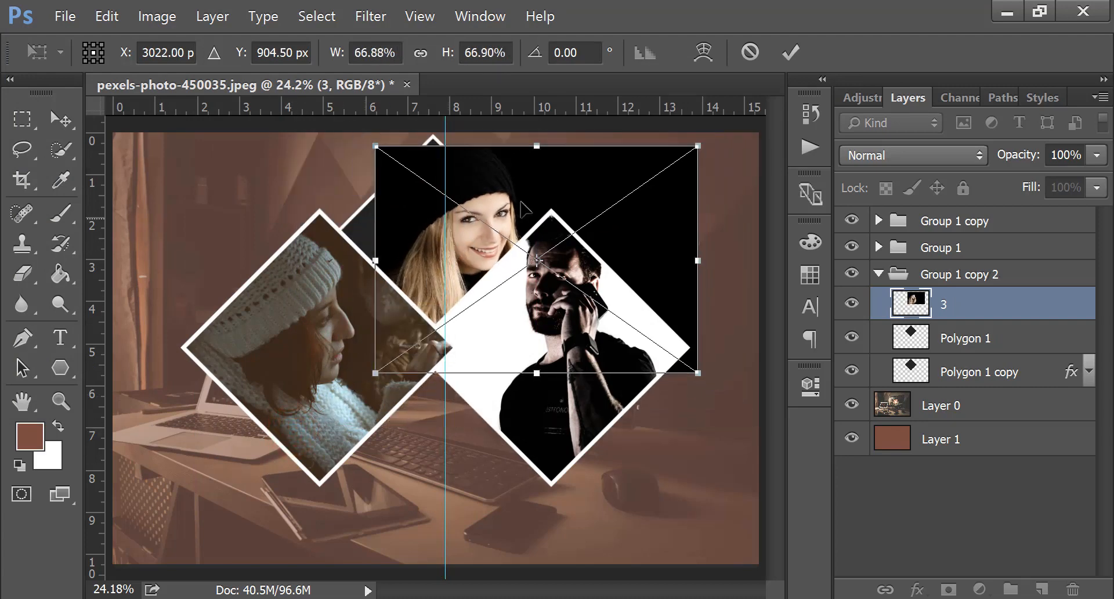
drag(534, 195, 508, 196)
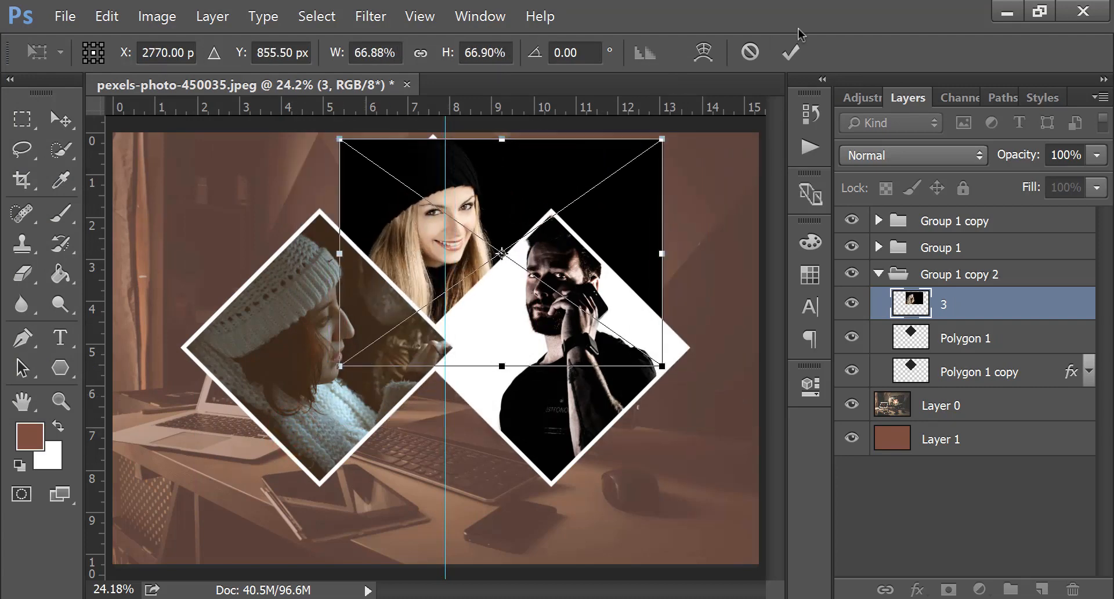
click(791, 54)
click(790, 54)
Rasterize photo layer 3 and clip it to Polygon 1 in Group 1 copy 2.
right_click(933, 316)
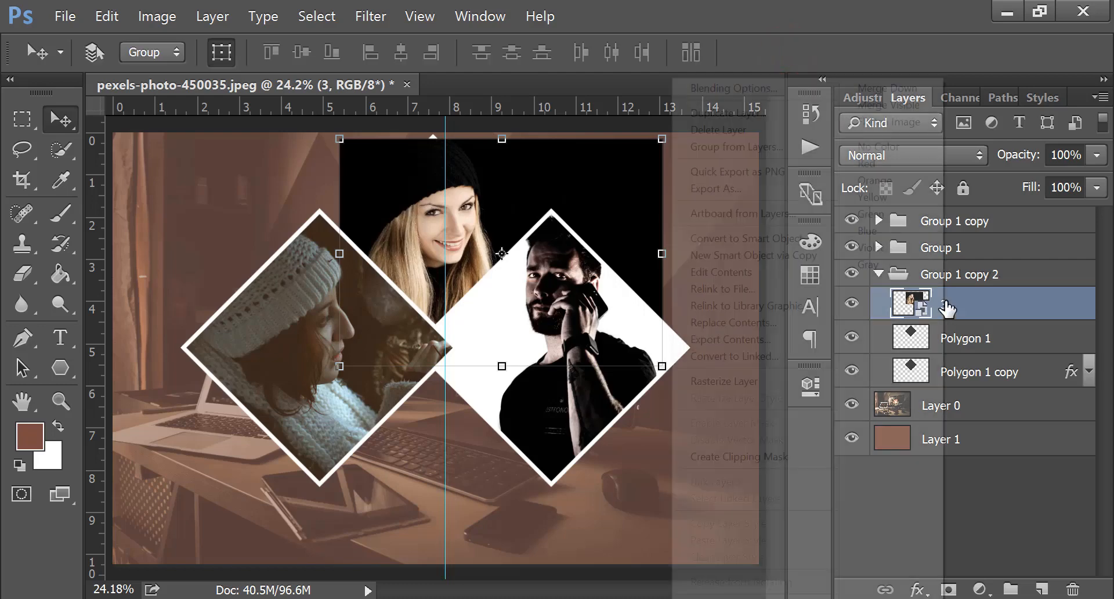
click(719, 386)
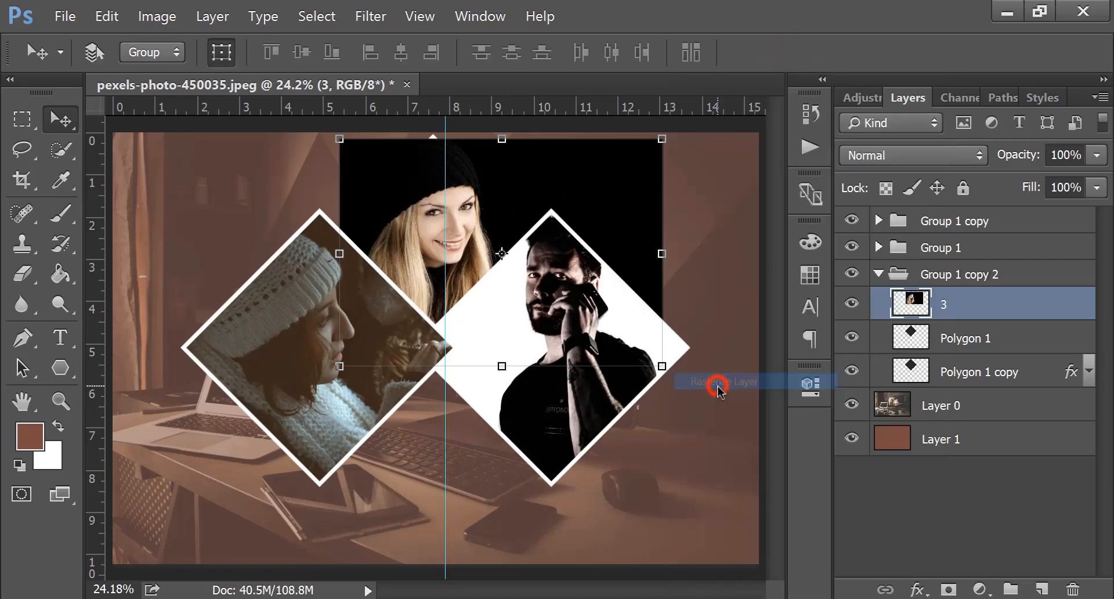
right_click(982, 315)
click(813, 382)
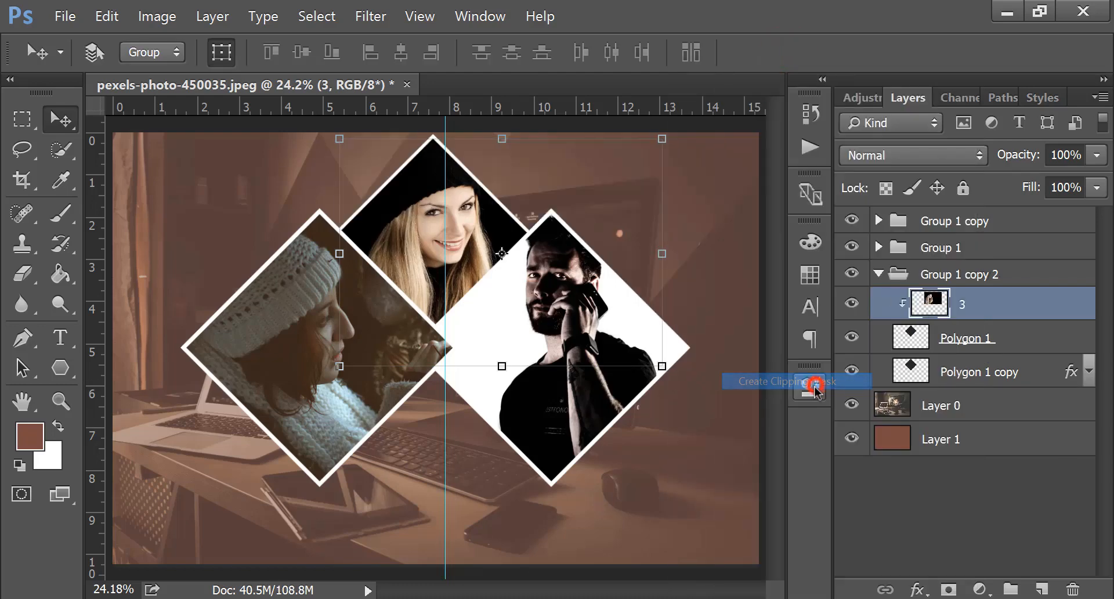
Nudge clipped photo 3 about 0.05 in right within the upper diamond and collapse Group 1 copy 2.
mouse_move(456, 232)
mouse_down()
mouse_move(459, 242)
mouse_move(460, 230)
mouse_up()
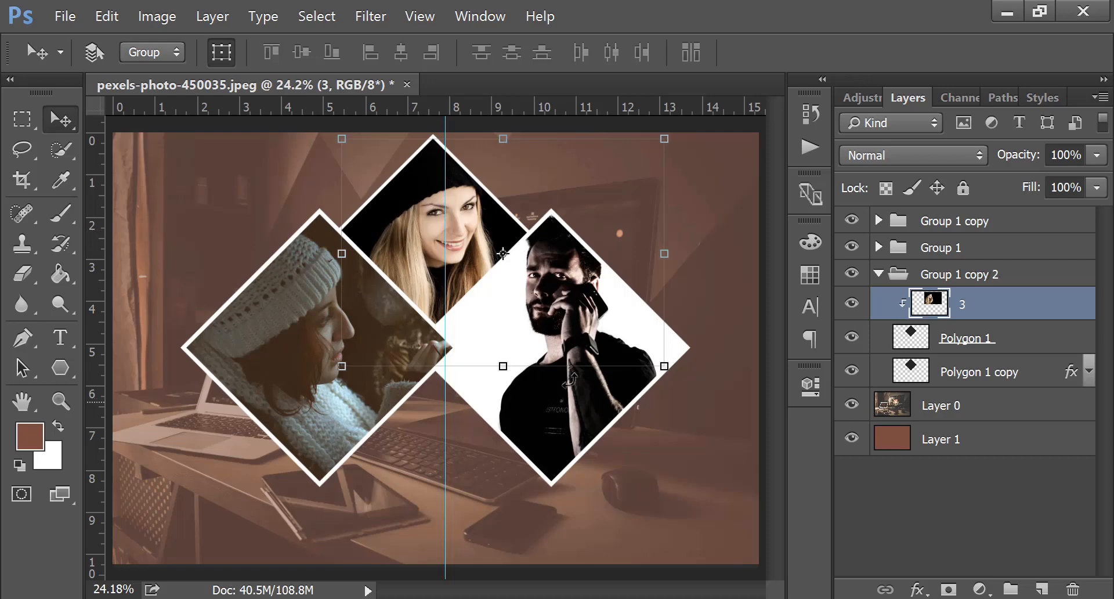
click(876, 274)
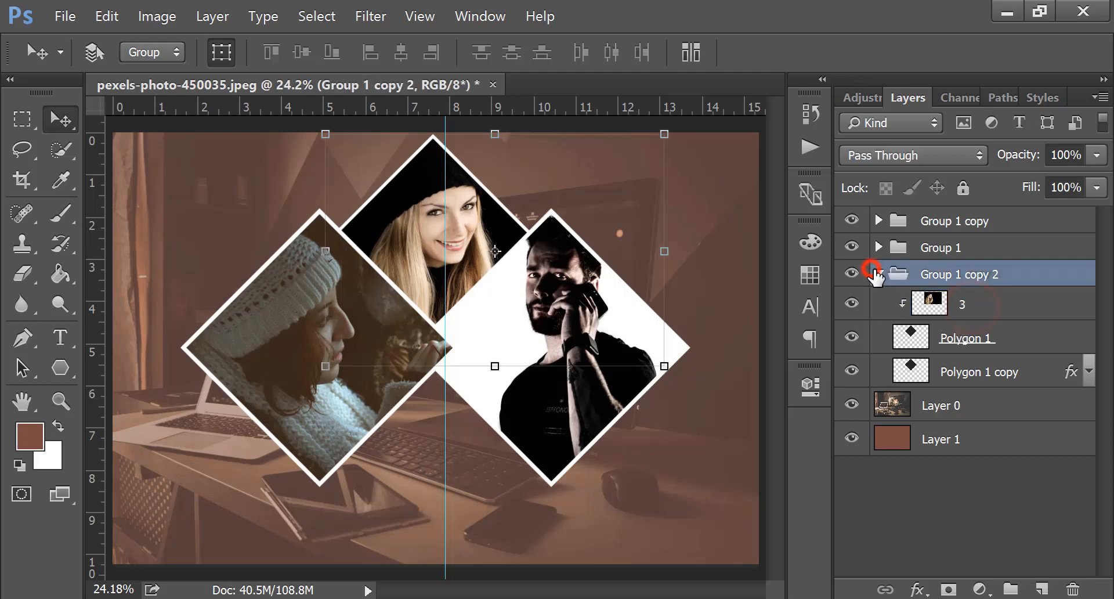
click(876, 274)
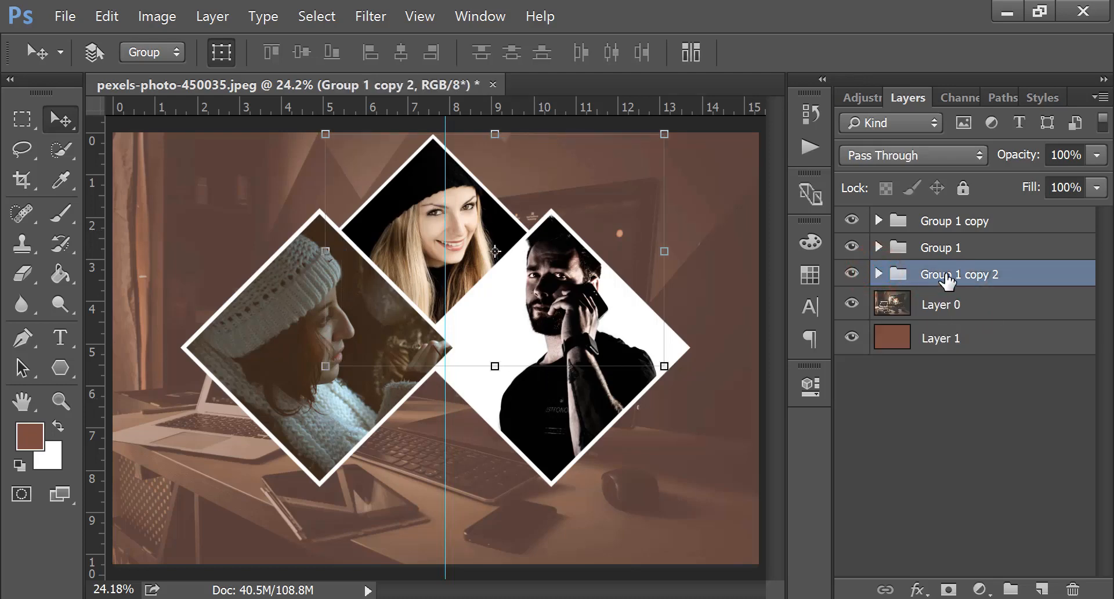
Duplicate Group 1 copy 2 and delete the clipped photo layer 3 from the duplicate group.
drag(952, 279, 1043, 588)
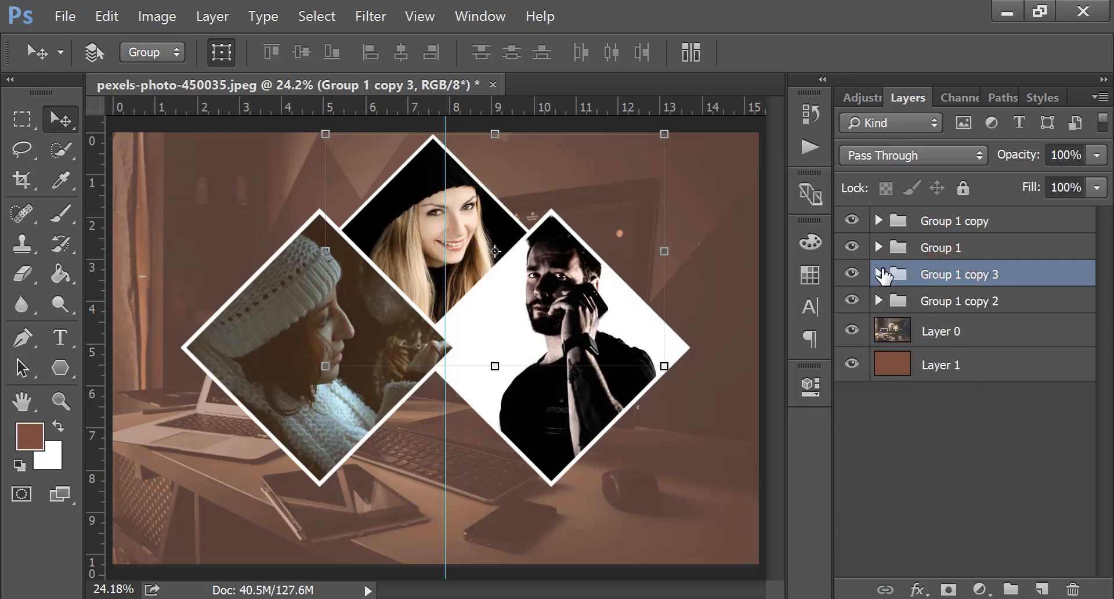
click(878, 274)
click(932, 300)
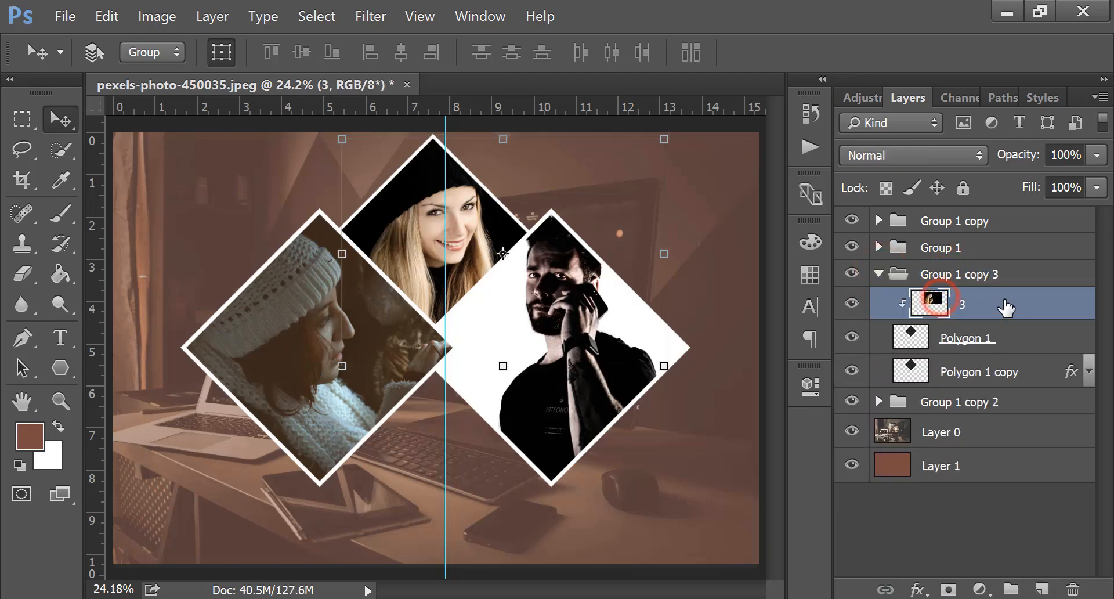
drag(1007, 307, 1073, 587)
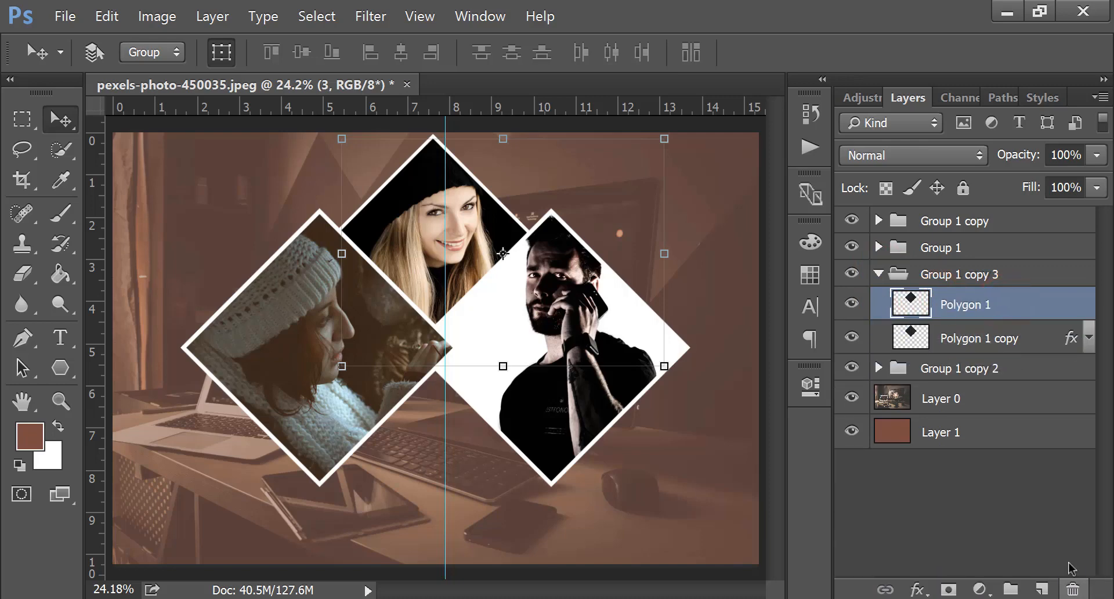
Move both polygons of Group 1 copy 3 straight down by about 5.1 in, to the canvas's lower edge.
shift+click(981, 338)
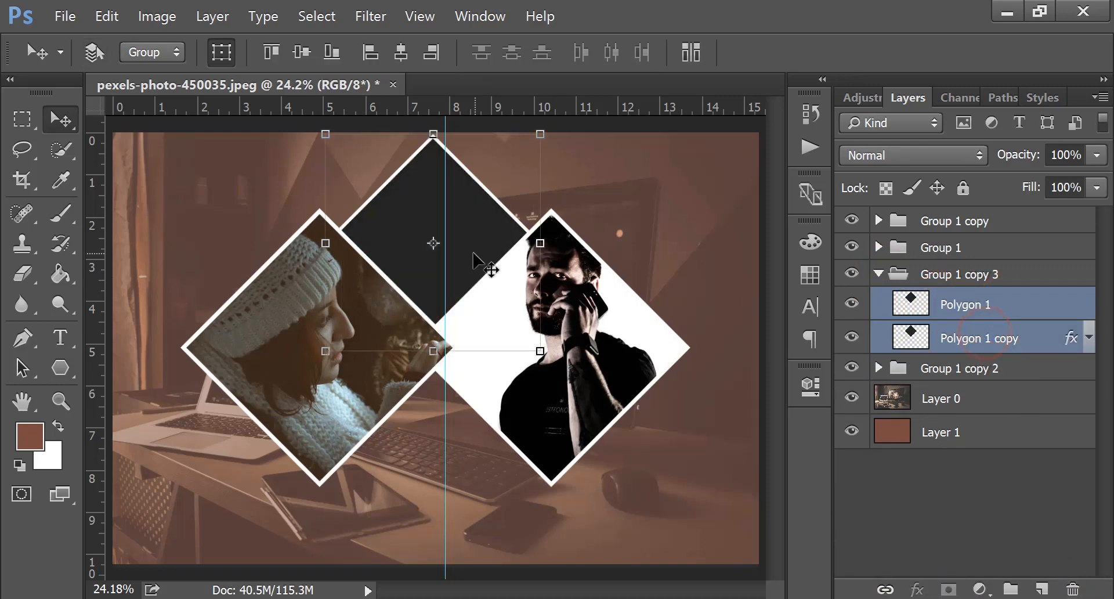
key(shift+Down)
key(shift+Down)
key(shift+Down)
key(shift+Down)
key(shift+Down)
key(shift+Down)
key(shift+Down)
key(shift+Down)
key(shift+Down)
key(shift+Down)
key(shift+Down)
key(shift+Down)
key(shift+Down)
key(shift+Down)
key(shift+Down)
key(shift+Down)
key(shift+Down)
key(shift+Down)
key(shift+Down)
key(shift+Down)
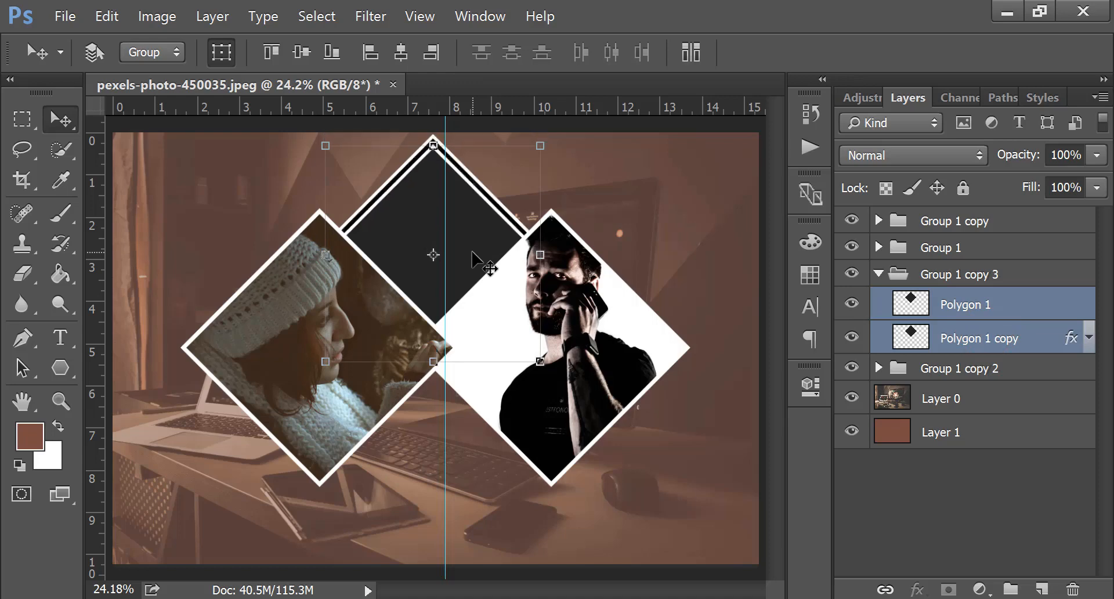
key(shift+Down)
key(shift+Down)
key(shift+Down)
key(shift+Down)
key(shift+Down)
key(shift+Down)
key(shift+Down)
key(shift+Down)
key(shift+Down)
key(shift+Down)
key(shift+Down)
key(shift+Down)
key(shift+Down)
key(shift+Down)
key(shift+Down)
key(shift+Down)
key(shift+Down)
key(shift+Down)
key(shift+Down)
key(shift+Down)
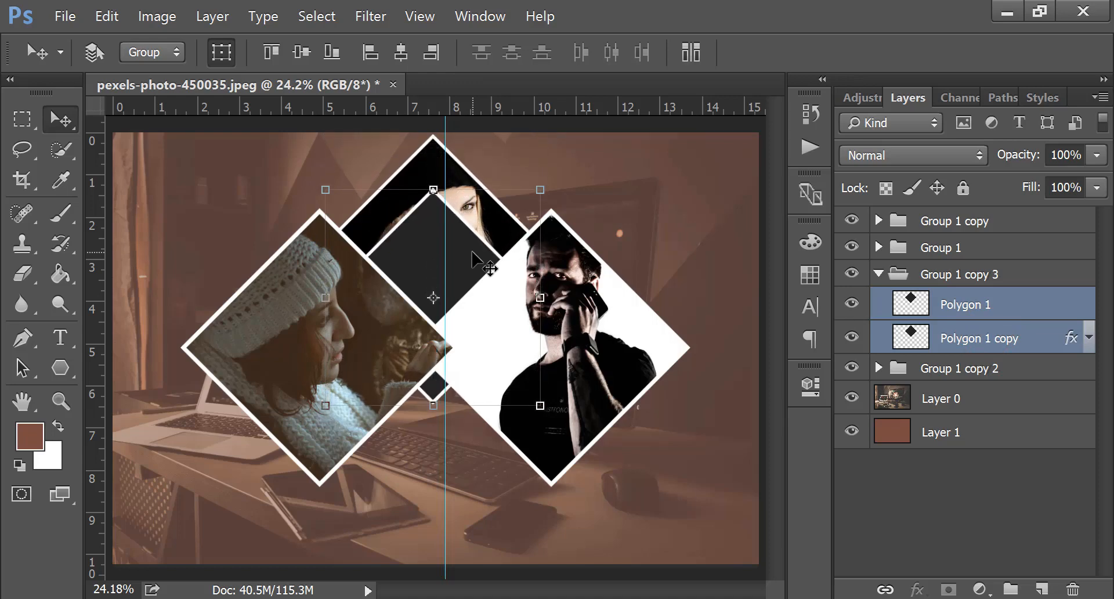
key(shift+Down)
key(shift+Down)
key(shift+Down)
key(shift+Down)
key(shift+Down)
key(shift+Down)
key(shift+Down)
key(shift+Down)
key(shift+Down)
key(shift+Down)
key(shift+Down)
key(shift+Down)
key(shift+Down)
key(shift+Down)
key(shift+Down)
key(shift+Down)
key(shift+Down)
key(shift+Down)
key(shift+Down)
key(shift+Down)
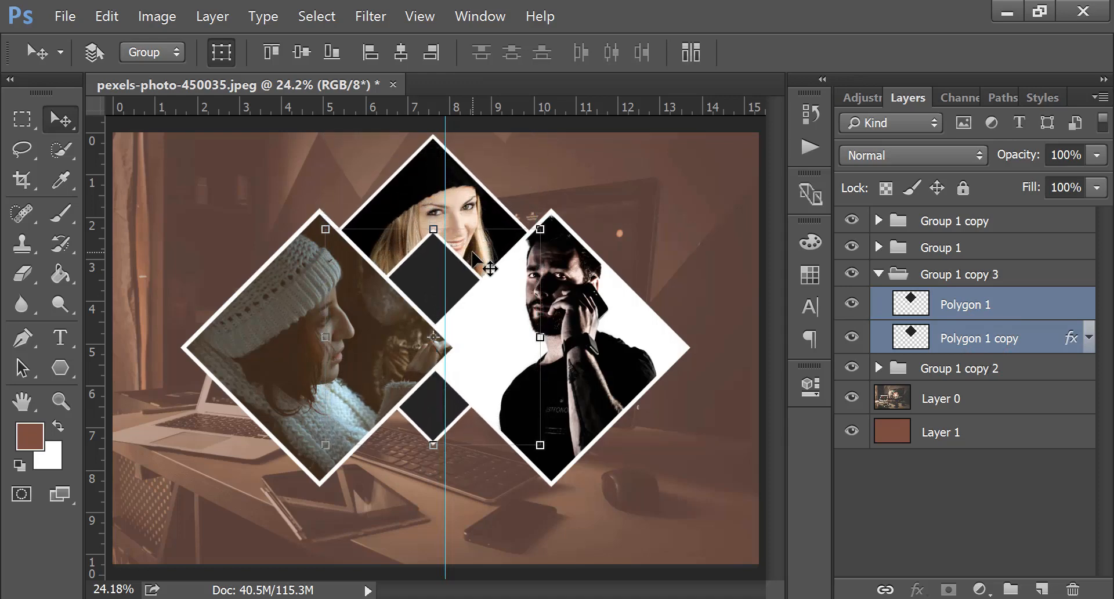
key(shift+Down)
key(shift+Down)
key(shift+Down)
key(shift+Down)
key(shift+Down)
key(shift+Down)
key(shift+Down)
key(shift+Down)
key(shift+Down)
key(shift+Down)
key(shift+Down)
key(shift+Down)
key(shift+Down)
key(shift+Down)
key(shift+Down)
key(shift+Down)
key(shift+Down)
key(shift+Down)
key(shift+Down)
key(shift+Down)
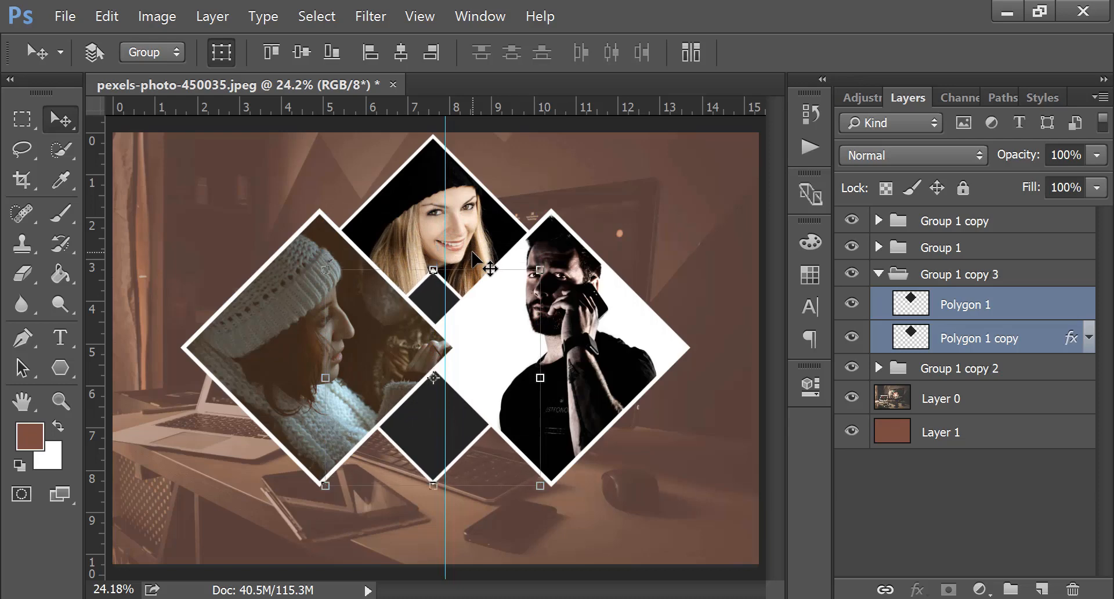
key(shift+Down)
key(shift+Down)
key(shift+Down)
key(shift+Down)
key(shift+Down)
key(shift+Down)
key(shift+Down)
key(shift+Down)
key(shift+Down)
key(shift+Down)
key(shift+Down)
key(shift+Down)
key(shift+Down)
key(shift+Down)
key(shift+Down)
key(shift+Down)
key(shift+Down)
key(shift+Down)
key(shift+Down)
key(shift+Down)
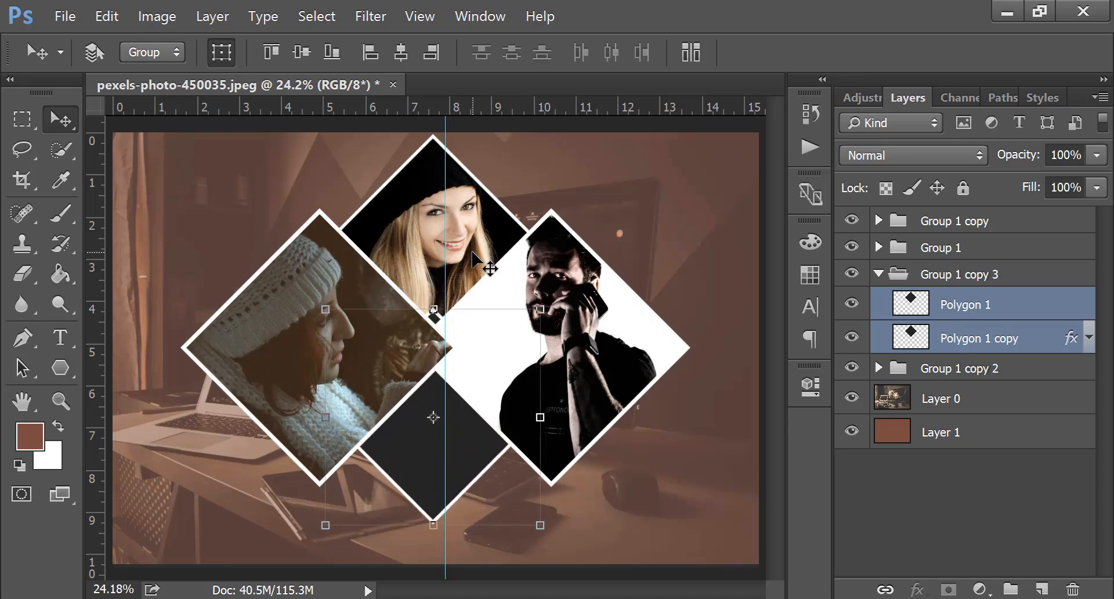
key(shift+Down)
key(shift+Down)
key(shift+Down)
key(shift+Down)
key(shift+Down)
key(shift+Down)
key(shift+Down)
key(shift+Down)
key(shift+Down)
key(shift+Down)
key(shift+Down)
key(shift+Down)
key(shift+Down)
key(shift+Down)
key(shift+Down)
key(shift+Down)
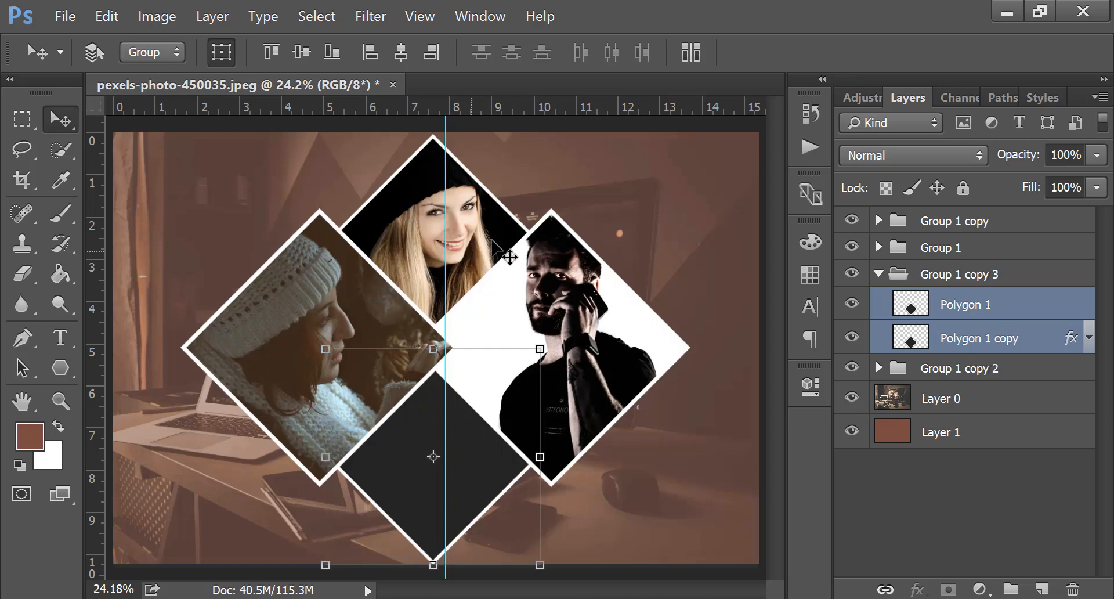
Place the embedded image 2.jpeg directly above Polygon 1 in Group 1 copy 3.
click(962, 300)
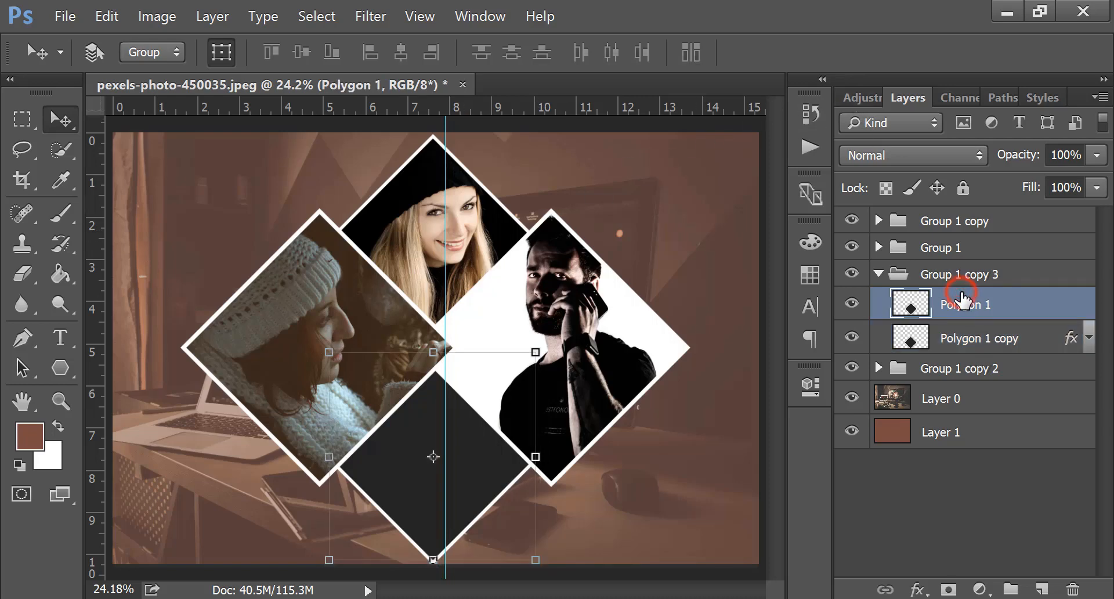
click(64, 18)
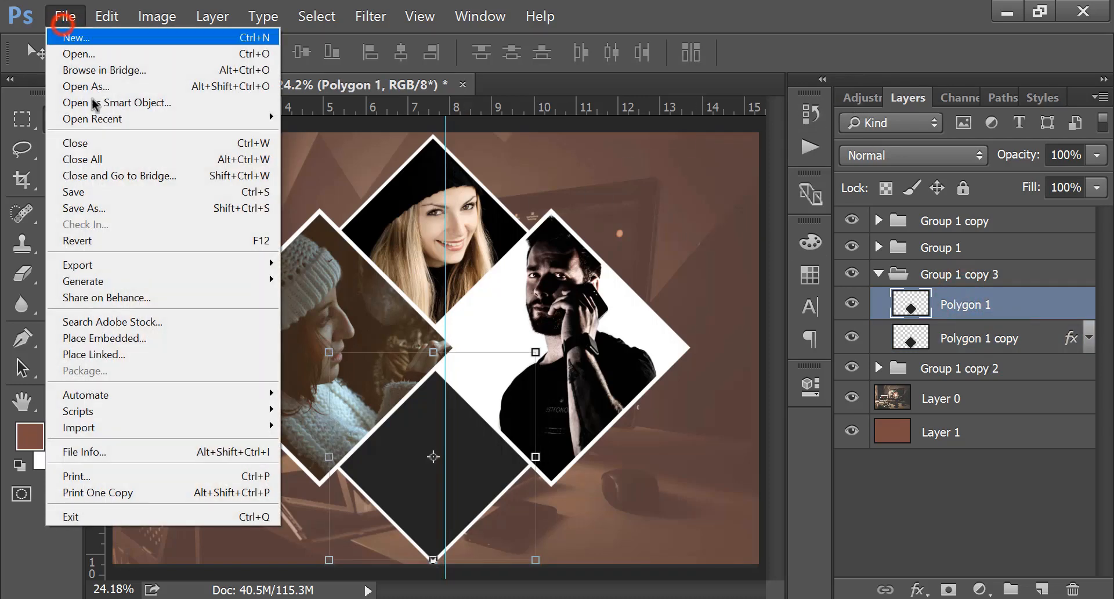
click(140, 339)
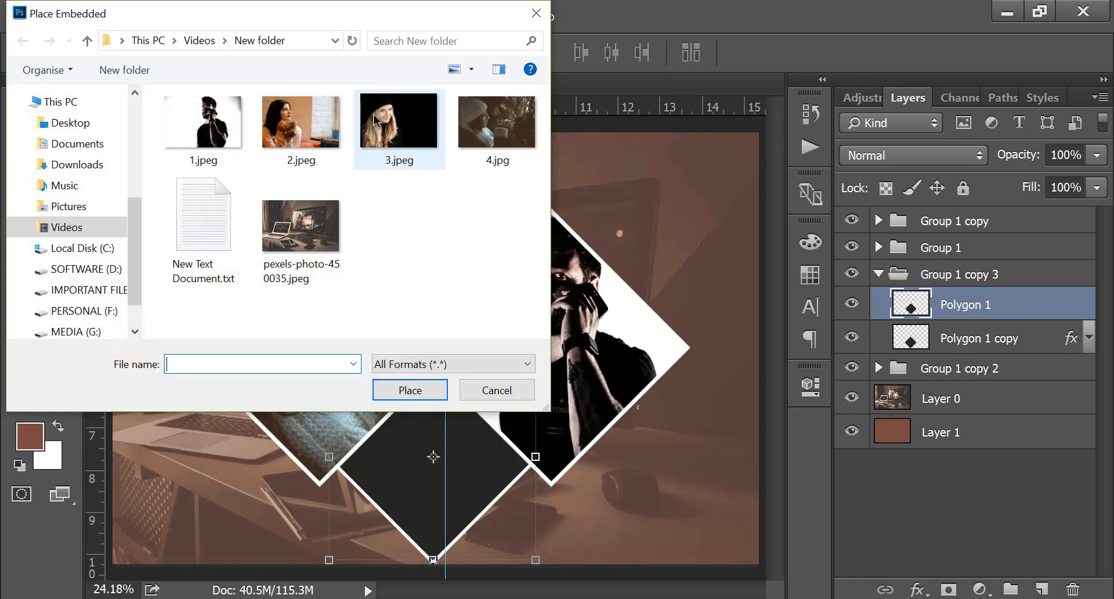
click(306, 111)
click(401, 390)
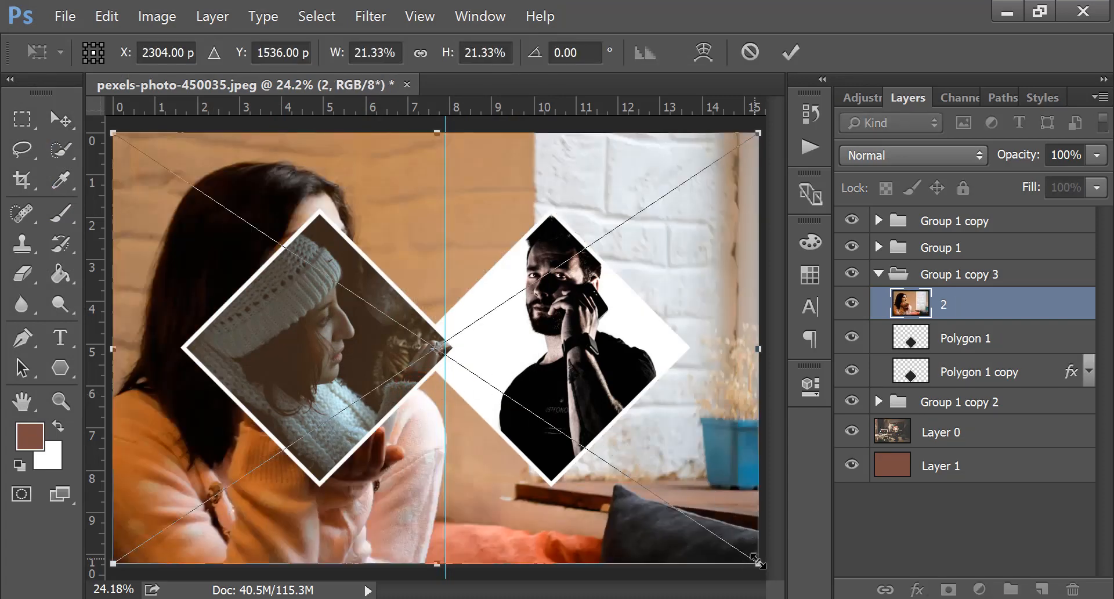
Scale photo 2 to 9.50% and position it over the lower diamond, centred at about X 2653.5 px, Y 2351 px.
drag(757, 561, 580, 429)
drag(476, 444, 522, 539)
click(794, 58)
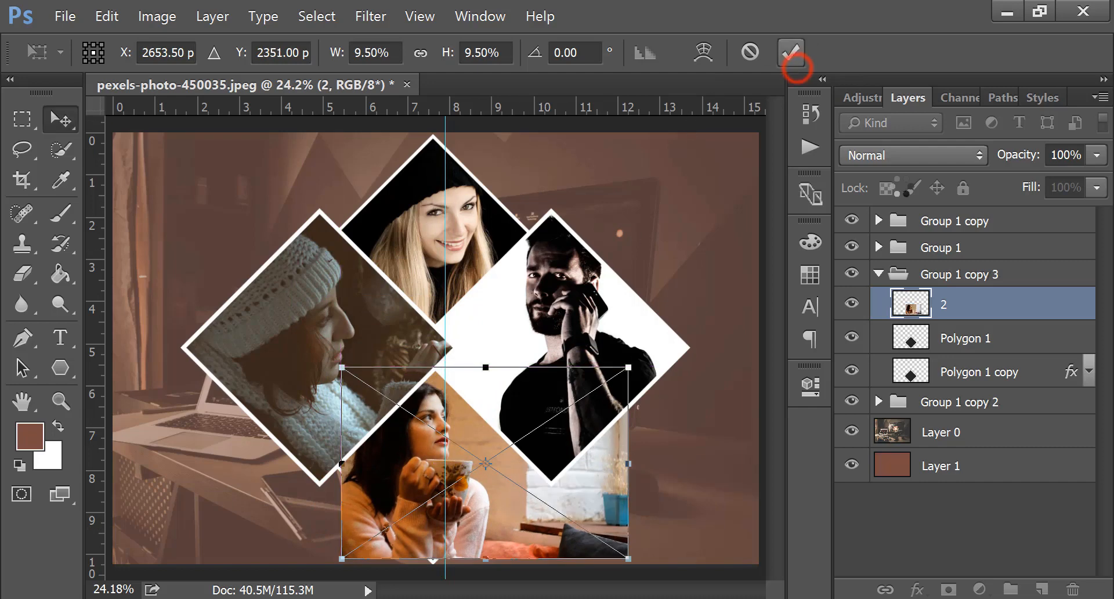
Rasterize photo layer 2 and clip it to Polygon 1 in Group 1 copy 3.
right_click(996, 308)
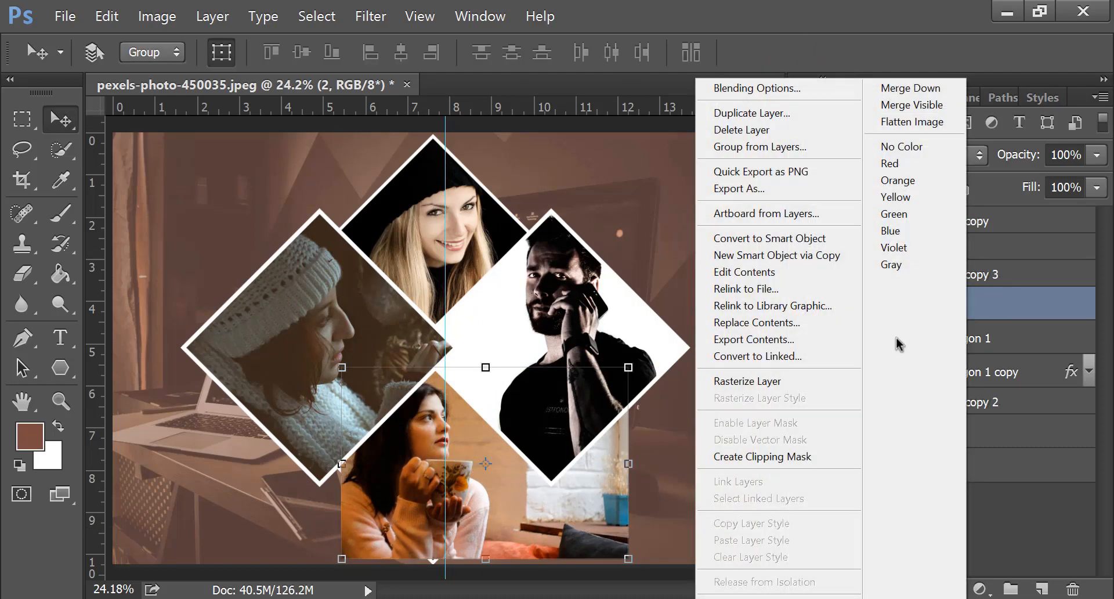
click(811, 382)
right_click(971, 310)
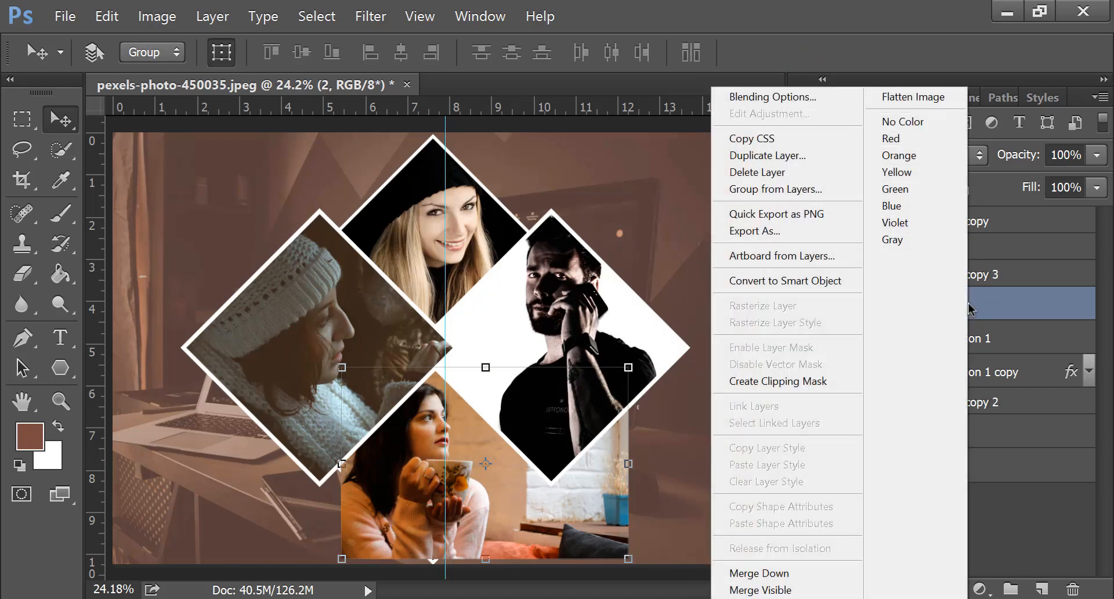
click(836, 383)
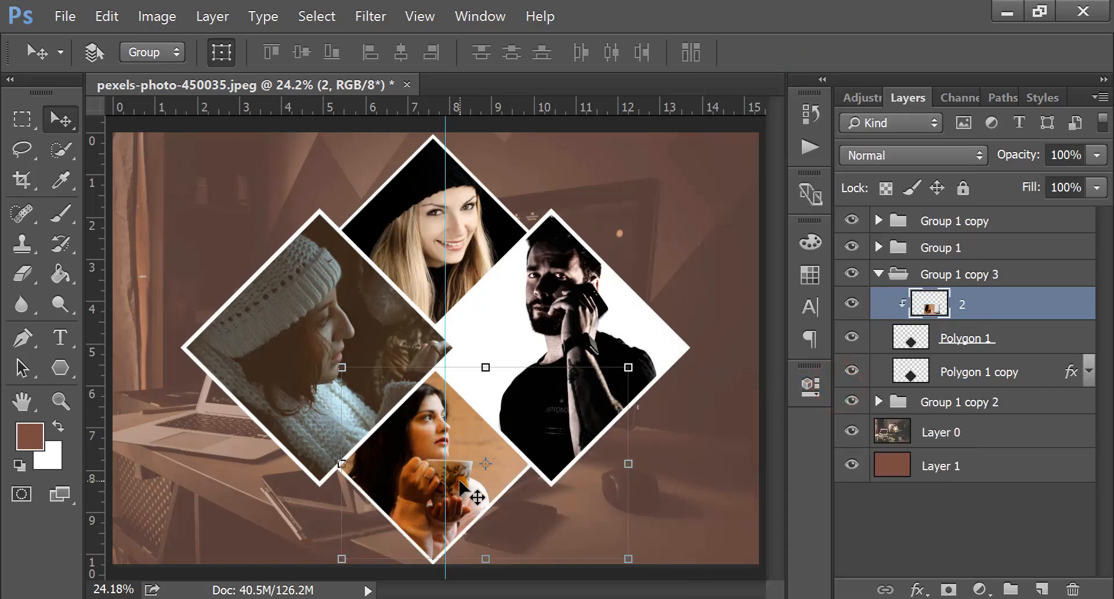
Shift clipped photo 2 about 0.15 in down within the lower diamond and collapse Group 1 copy 3.
mouse_move(456, 476)
mouse_down()
mouse_move(473, 482)
mouse_move(466, 491)
mouse_up()
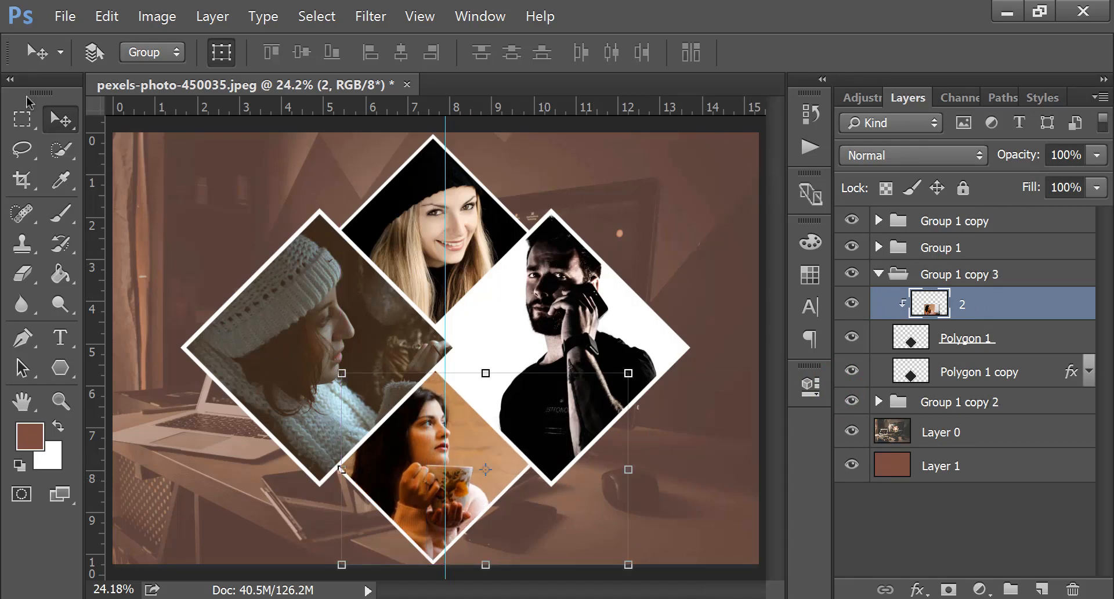
click(22, 119)
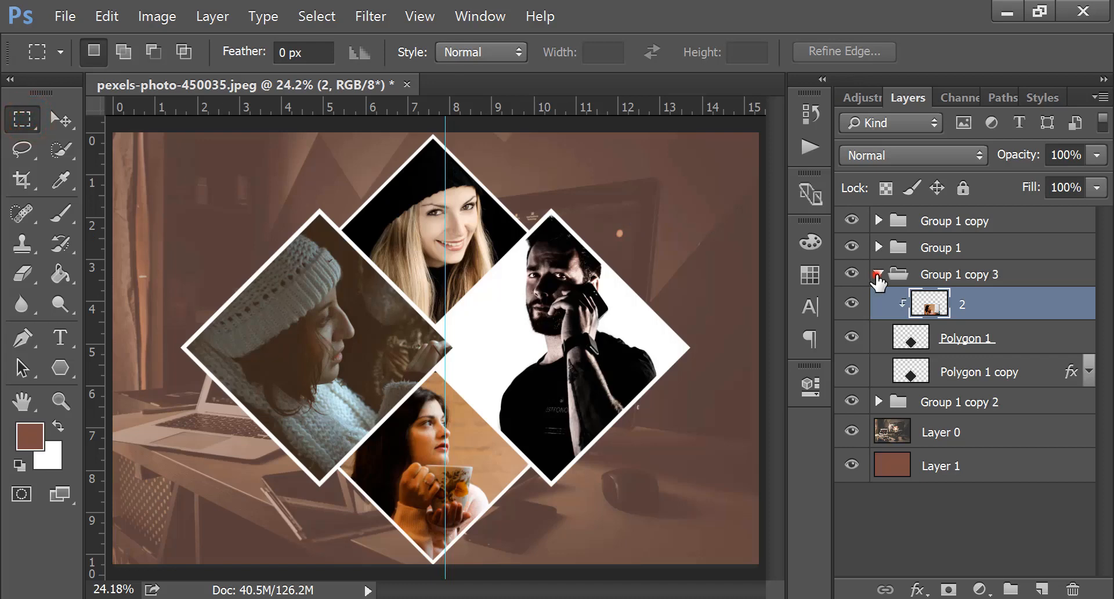
click(878, 275)
click(60, 119)
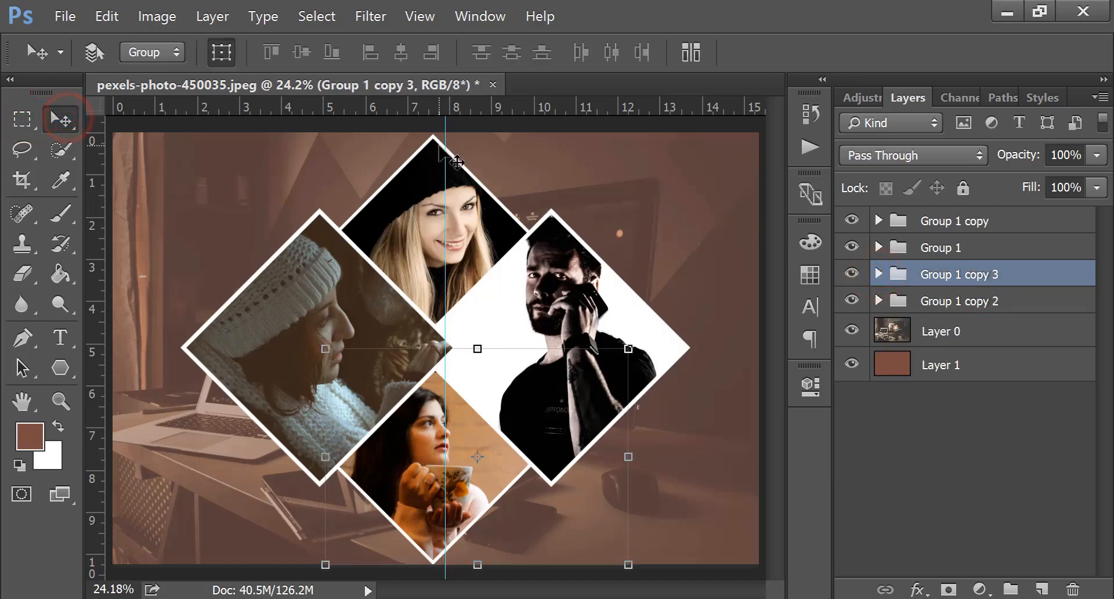
Remove the vertical guide running through the middle of the canvas and switch to the Rectangular Marquee tool.
drag(445, 152, 94, 160)
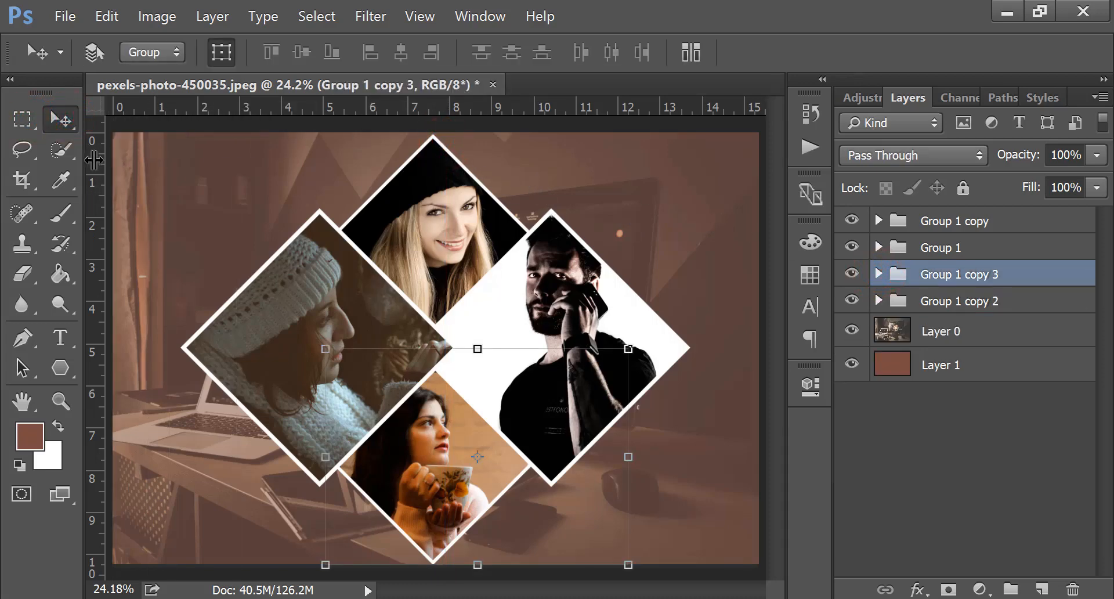
click(15, 122)
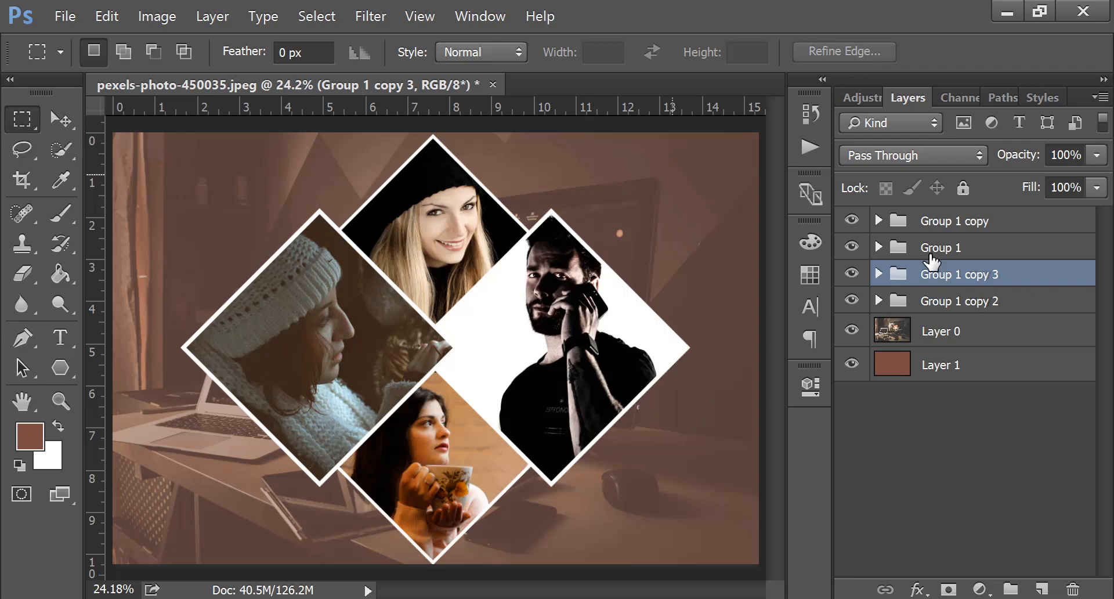
Add a drop shadow to Polygon 1 copy in Group 1, and collapse the group.
click(880, 247)
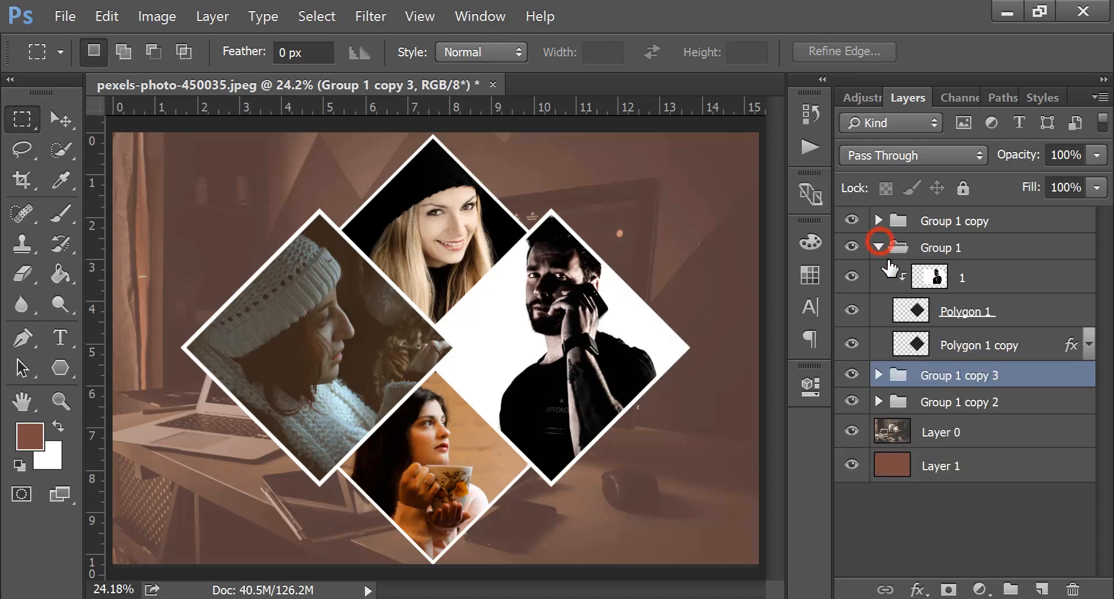
click(934, 276)
click(967, 347)
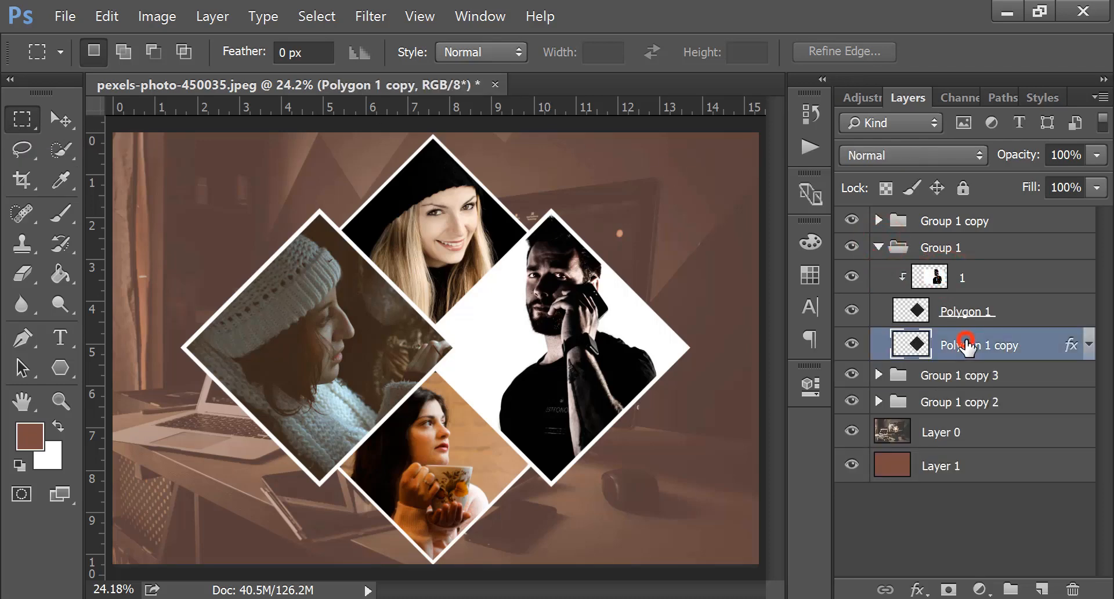
click(918, 590)
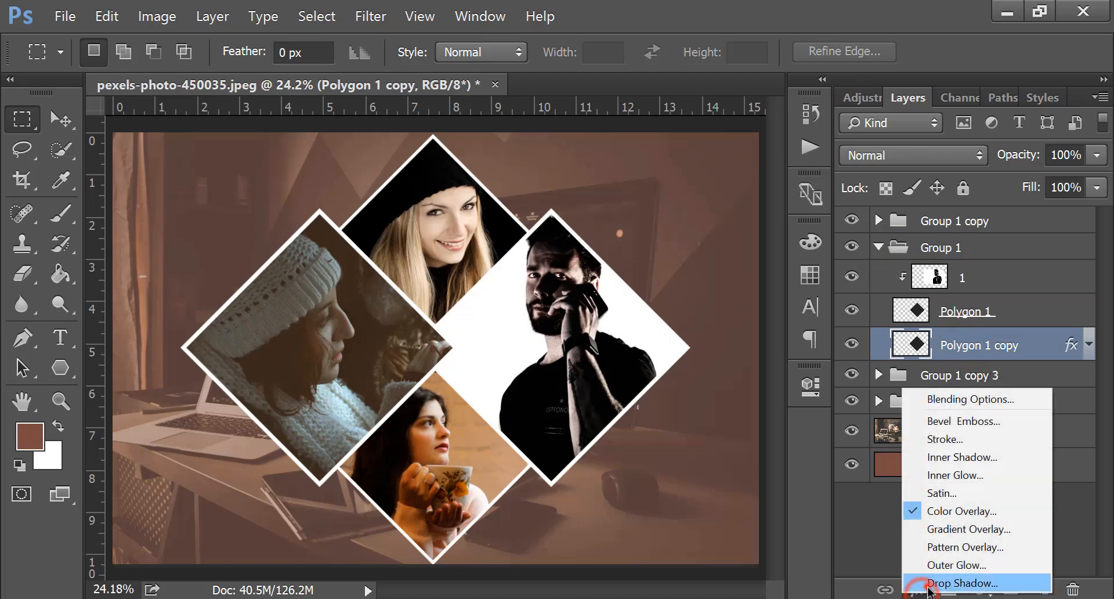
click(923, 584)
drag(415, 22, 474, 22)
click(1020, 51)
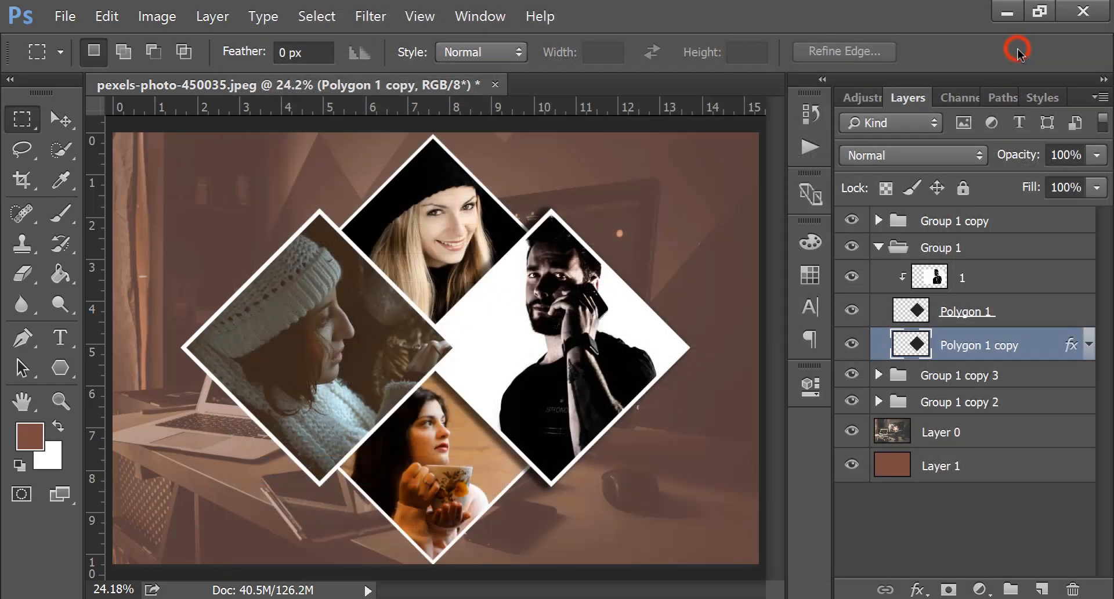
click(879, 247)
Add a drop shadow to Polygon 1 copy in Group 1 copy, offset to about 177° angle and 27 px distance, and collapse the group.
click(879, 220)
click(880, 220)
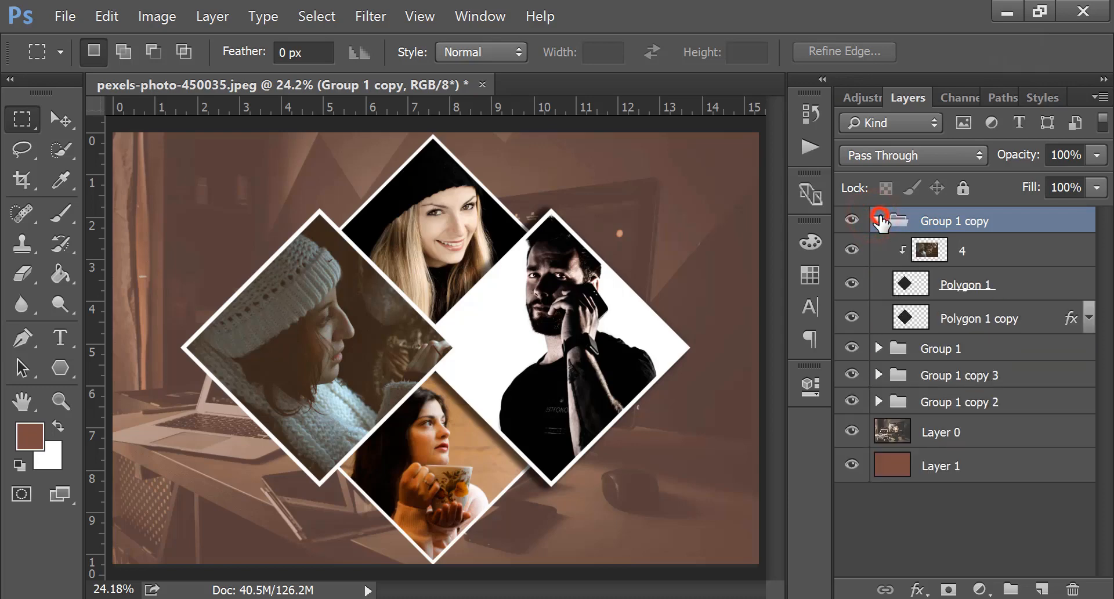
click(943, 319)
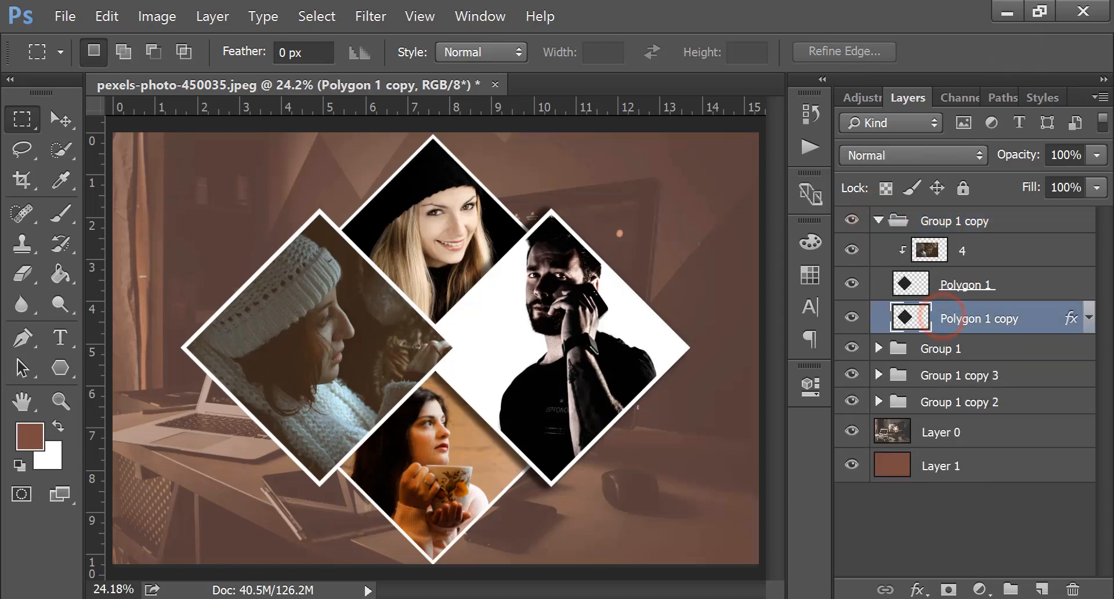
click(917, 589)
click(958, 574)
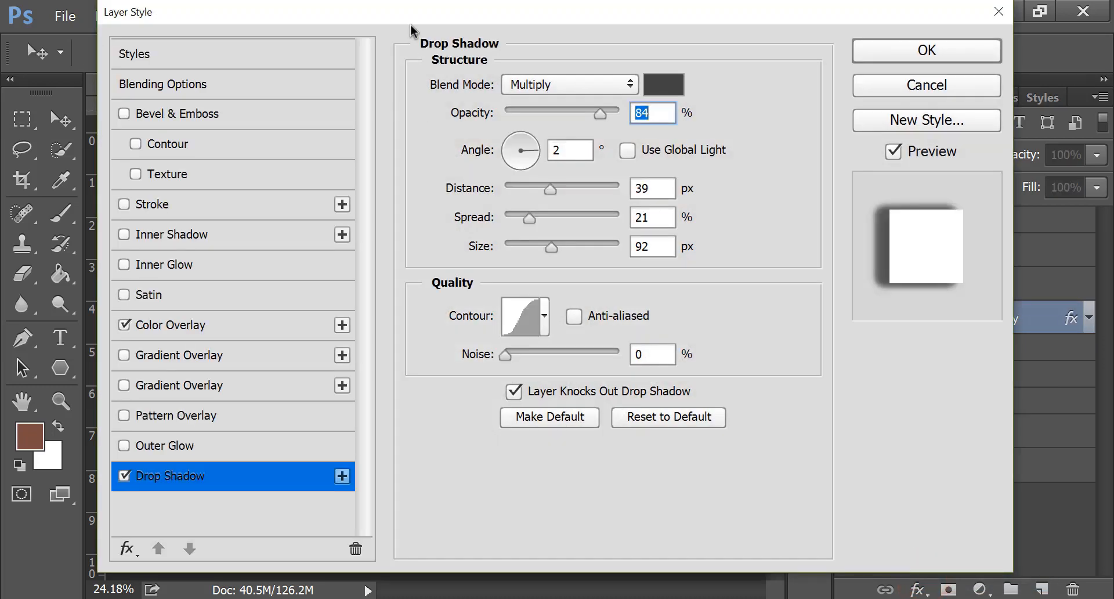
drag(414, 23, 1019, 24)
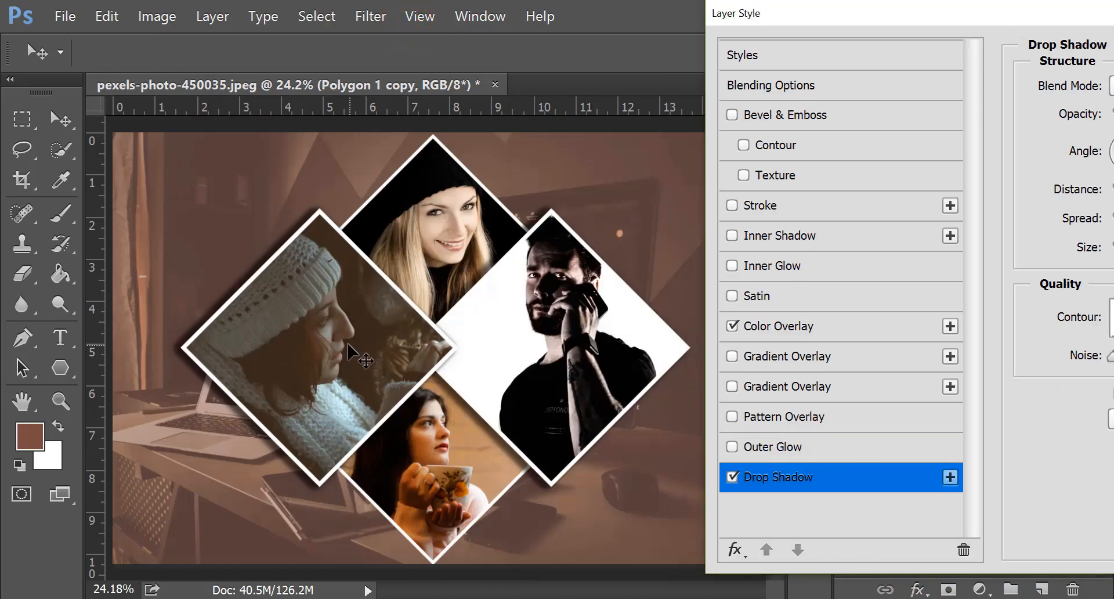
drag(349, 347, 357, 344)
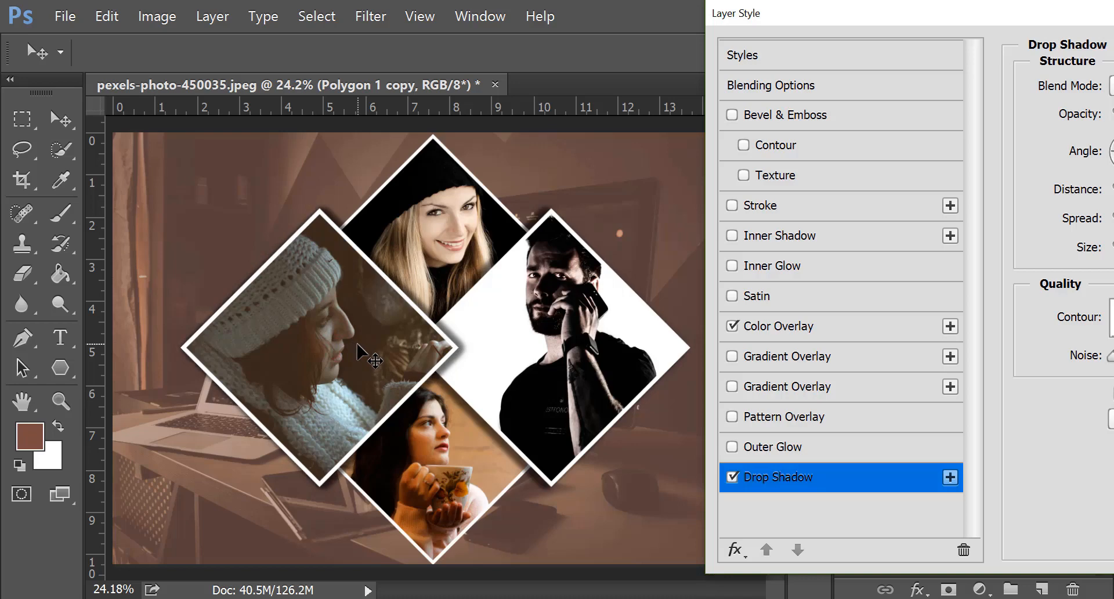
drag(801, 18, 118, 17)
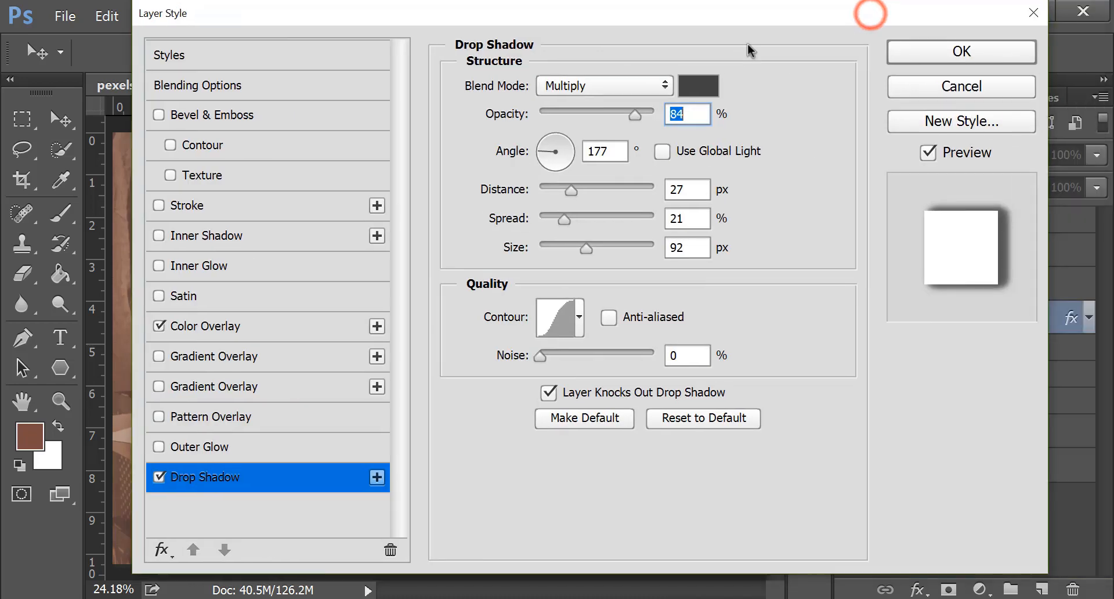
click(990, 53)
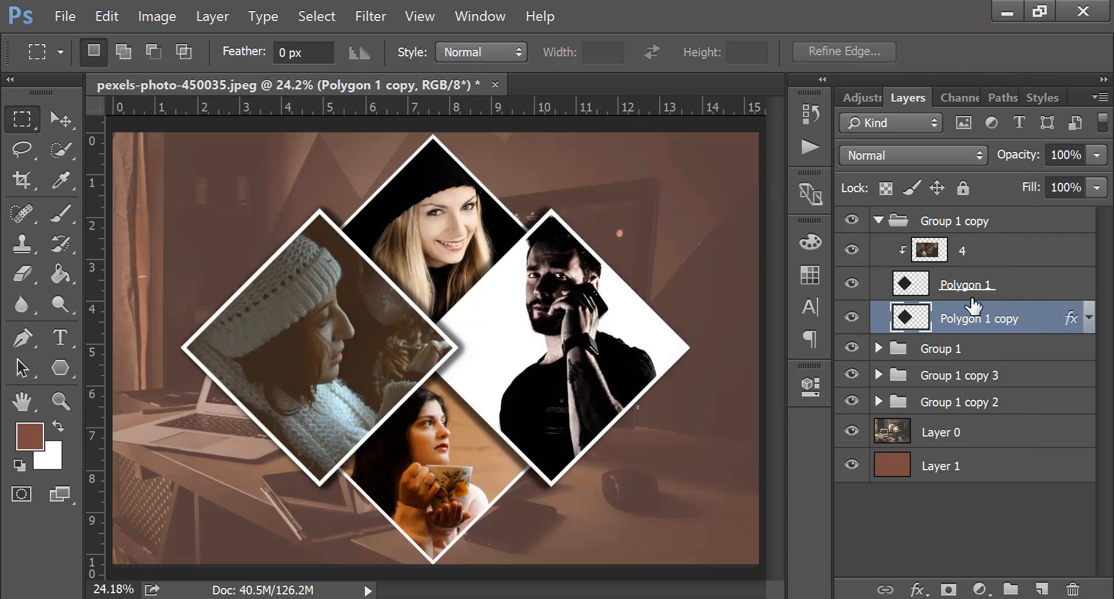
click(879, 222)
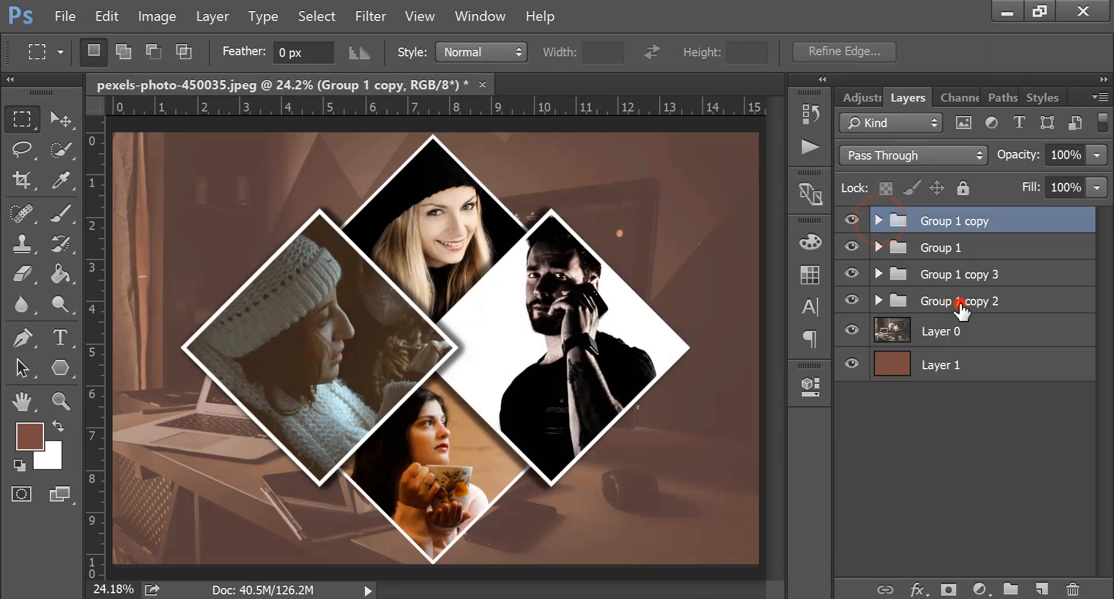
Add a drop shadow to Polygon 1 copy in Group 1 copy 2, offset to about 174° angle and 11 px distance, and collapse the group.
click(957, 302)
click(879, 302)
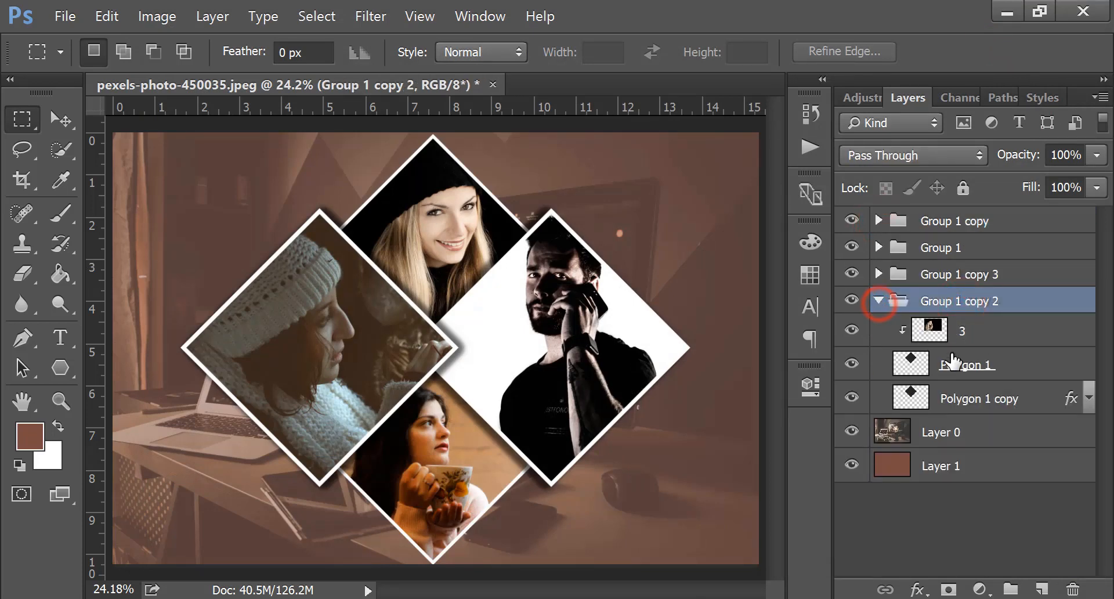
click(981, 398)
click(917, 589)
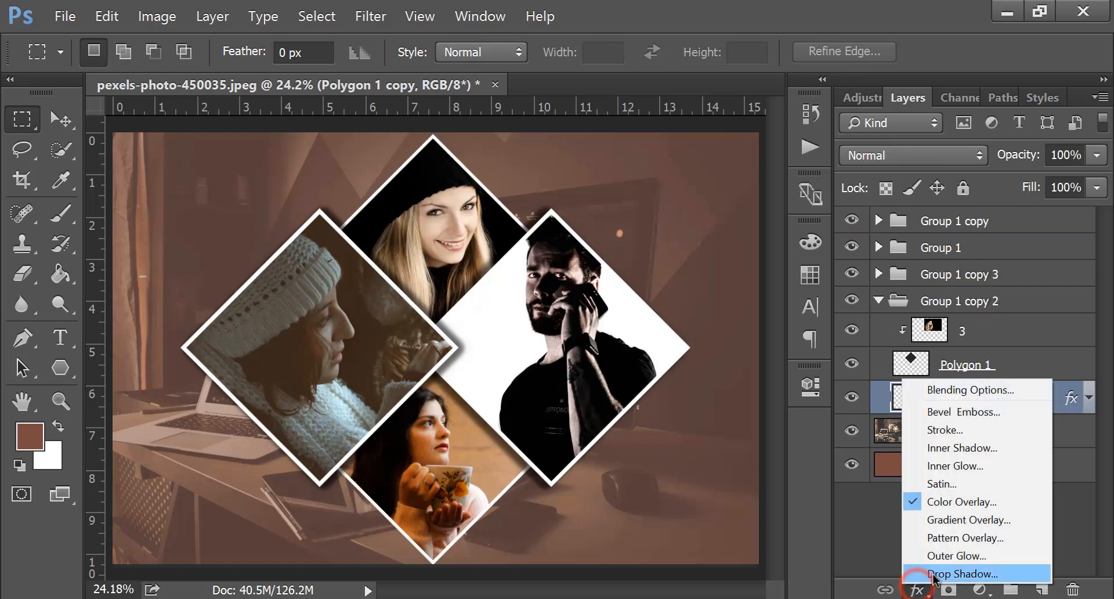
click(933, 571)
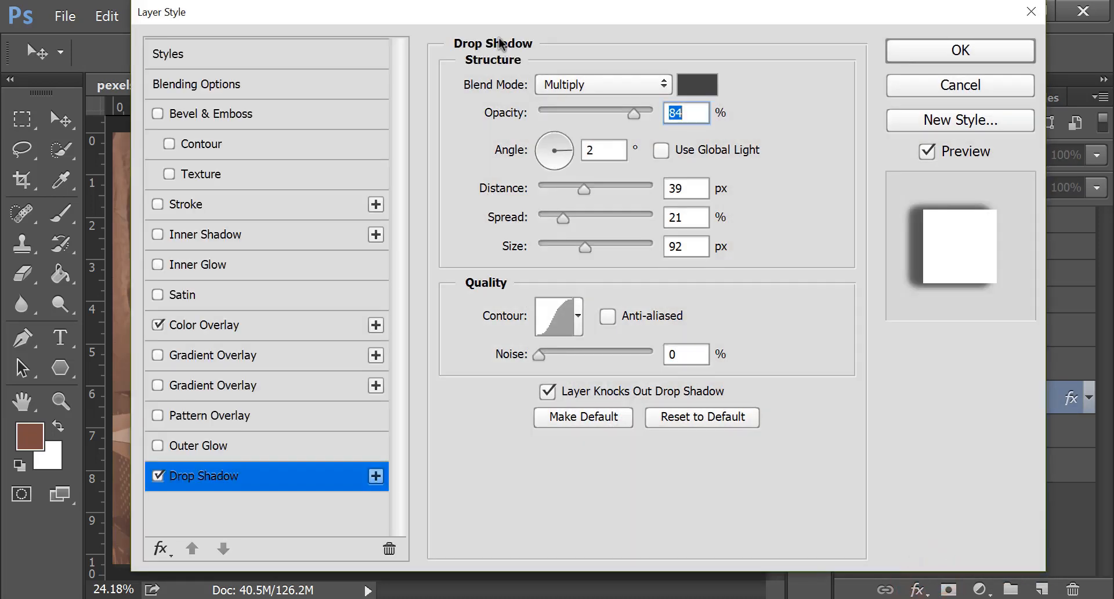
drag(494, 16, 996, 22)
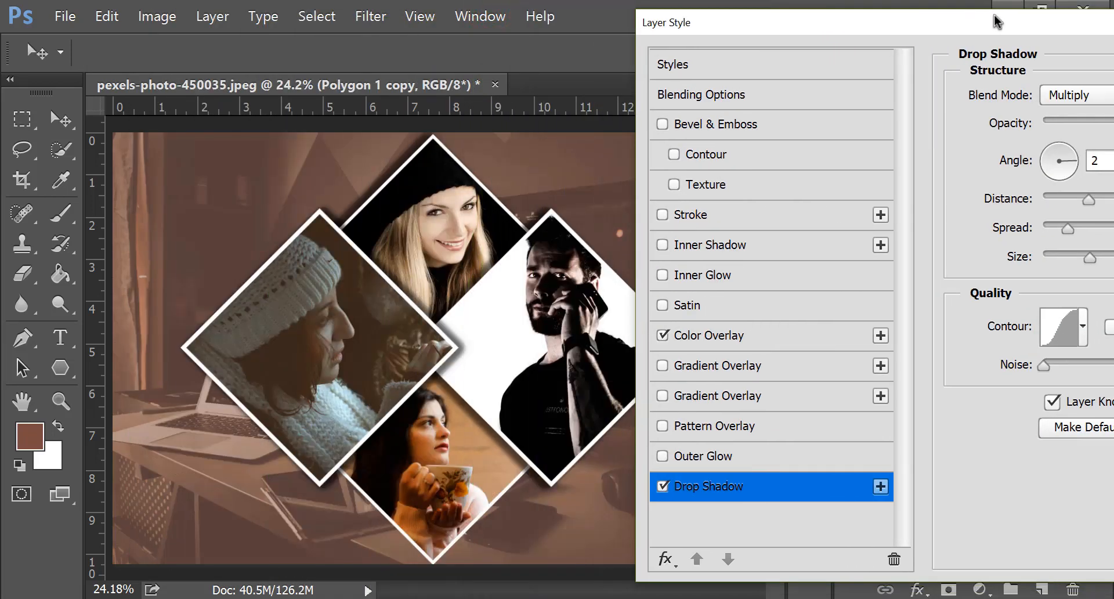
click(457, 206)
drag(457, 205, 463, 206)
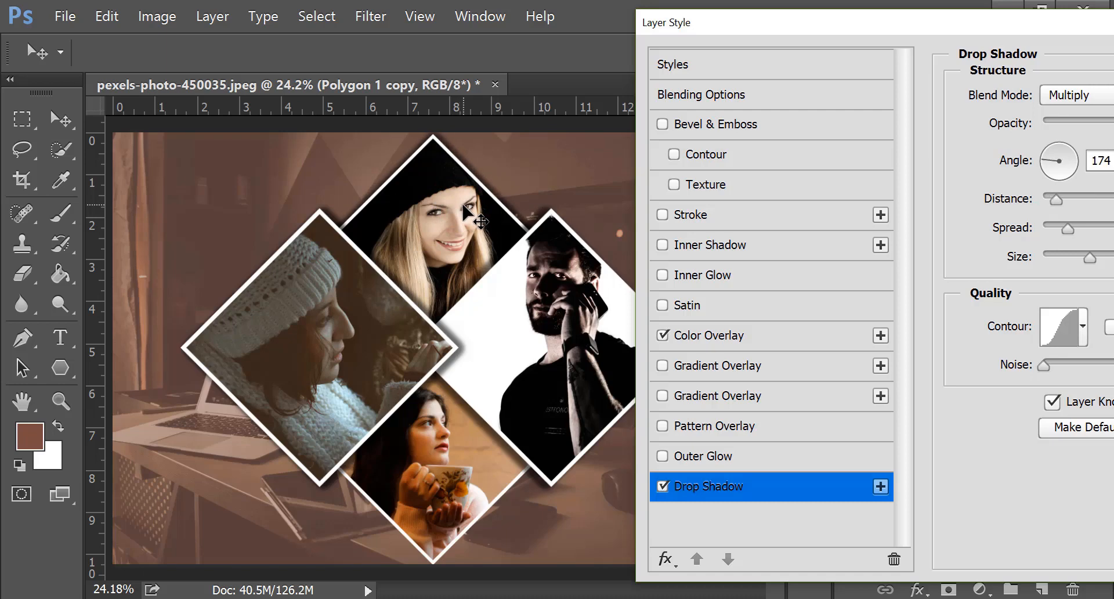
drag(1027, 22, 560, 30)
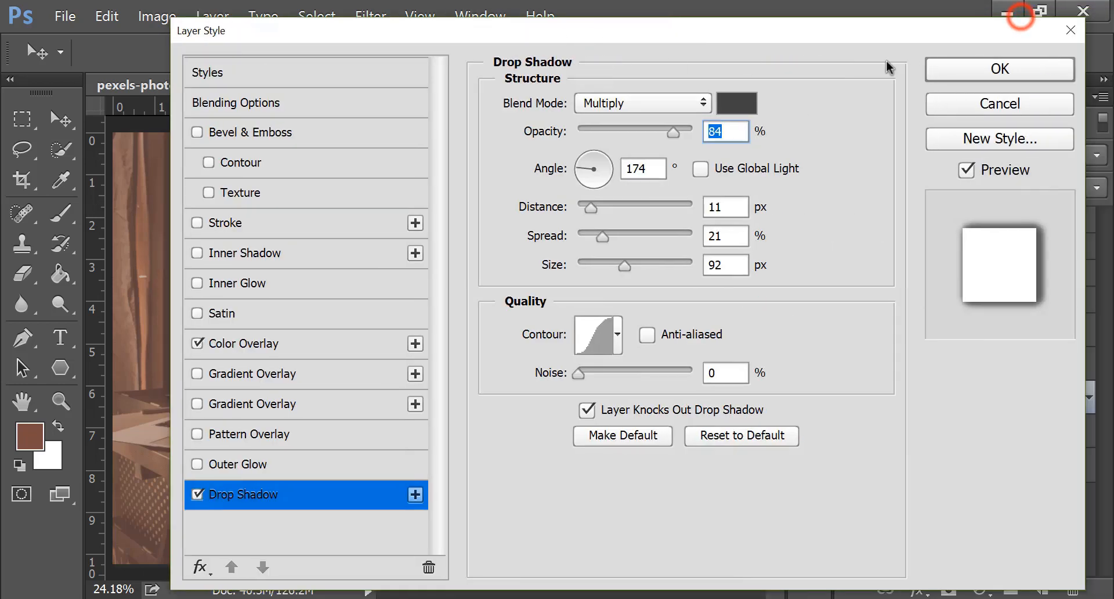
click(941, 70)
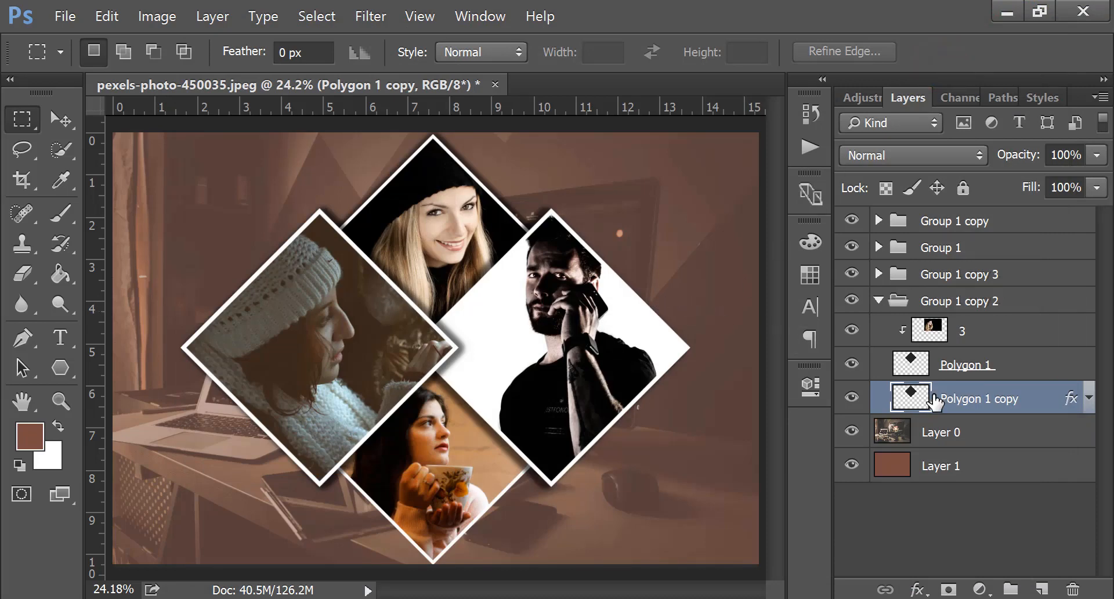
click(876, 301)
Add a drop shadow to Polygon 1 copy in Group 1 copy 3, shift it slightly down and left with a short distance, and collapse the group.
click(878, 274)
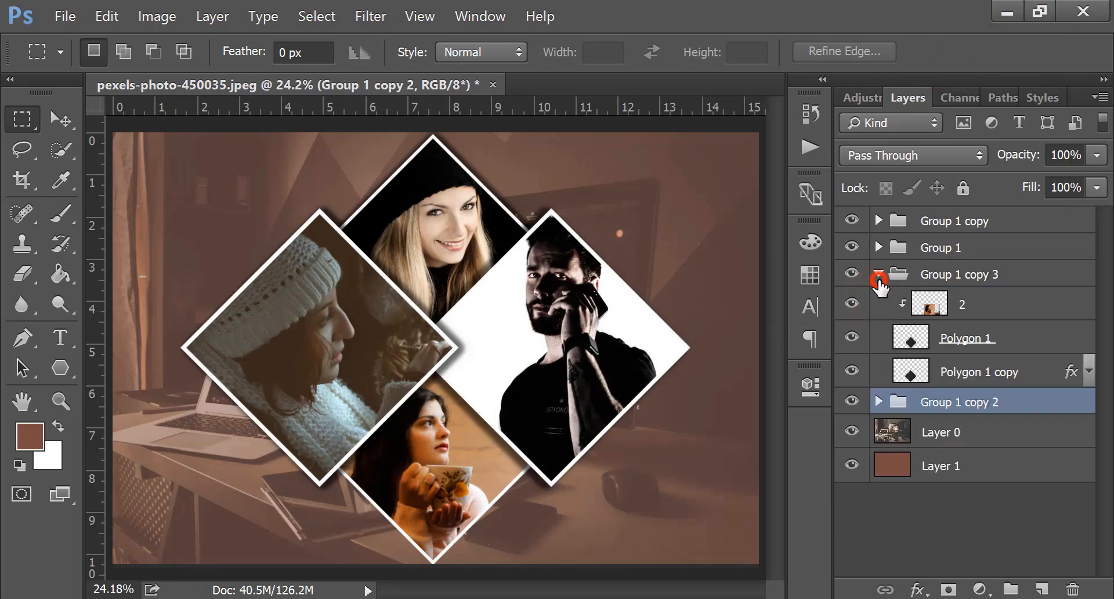
click(980, 370)
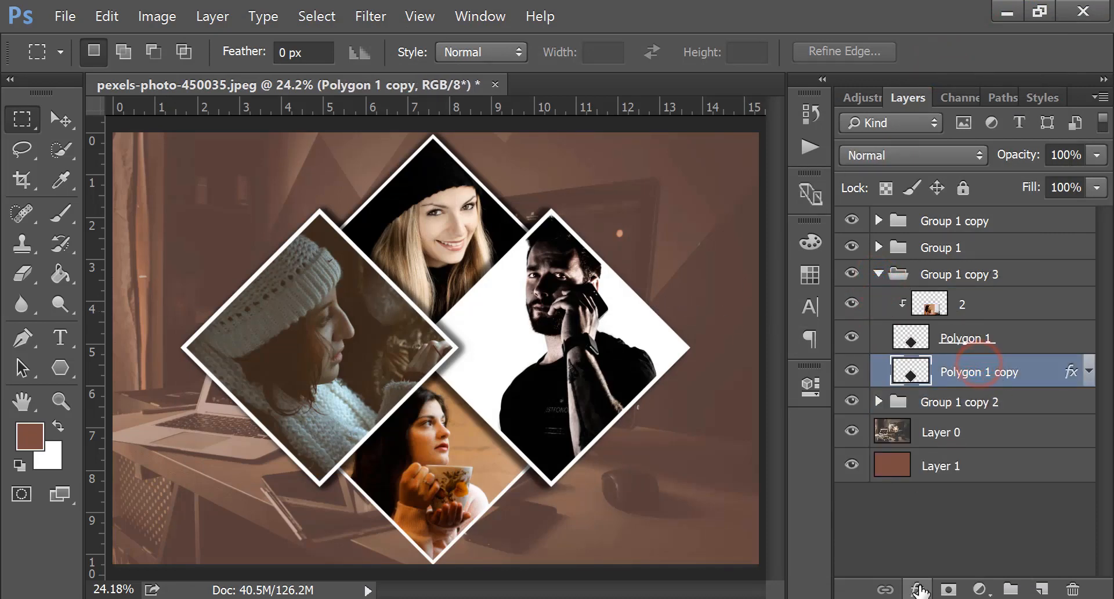
click(917, 588)
click(932, 576)
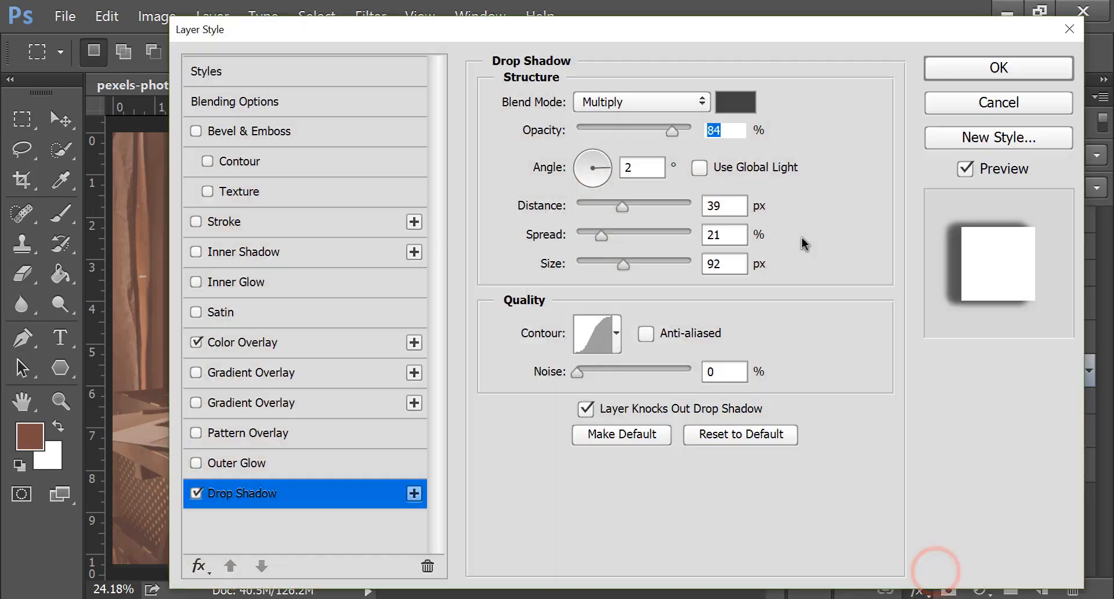
drag(948, 32, 1112, 18)
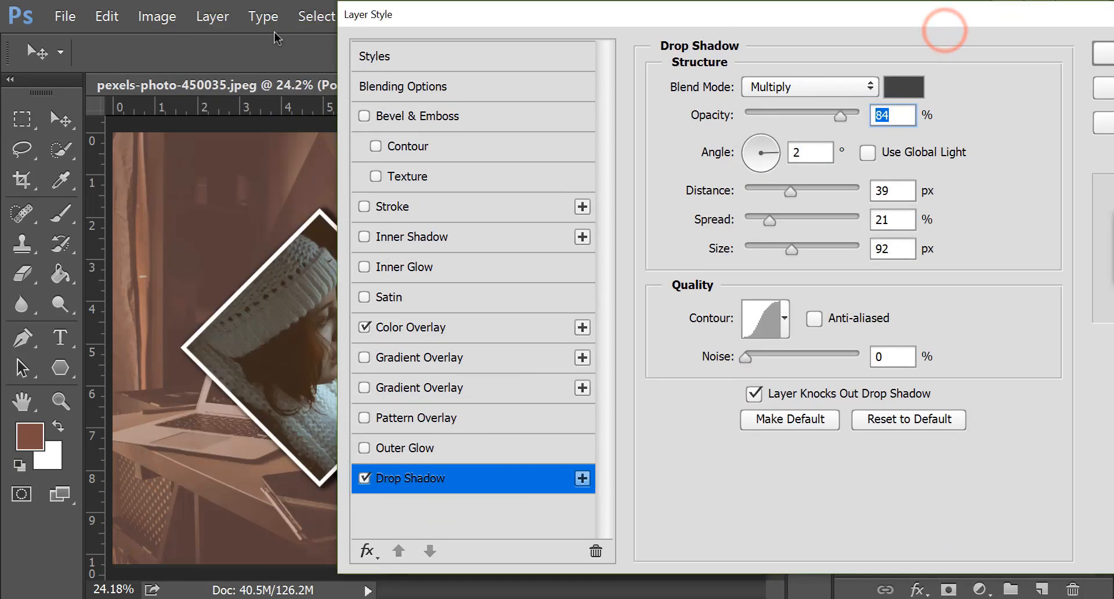
drag(434, 18, 749, 49)
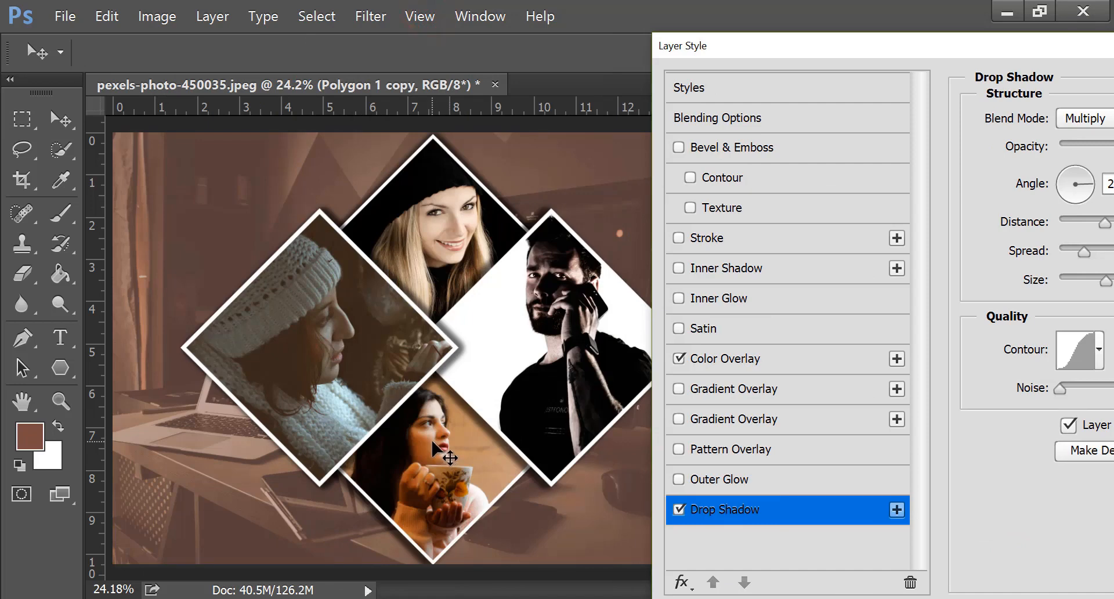
drag(443, 468, 442, 471)
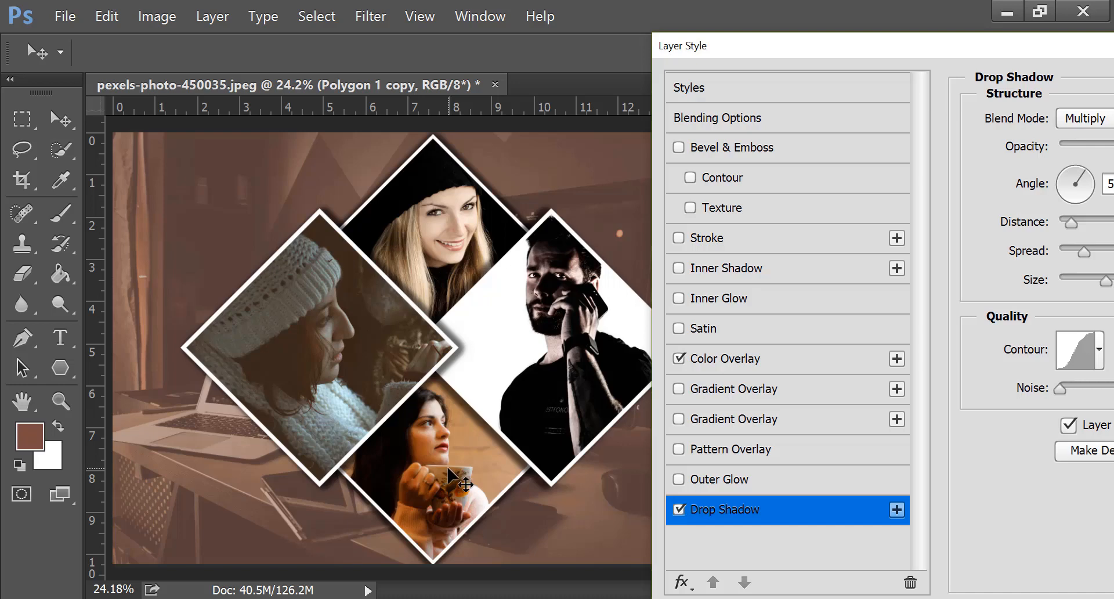
drag(758, 56, 313, 79)
click(1068, 113)
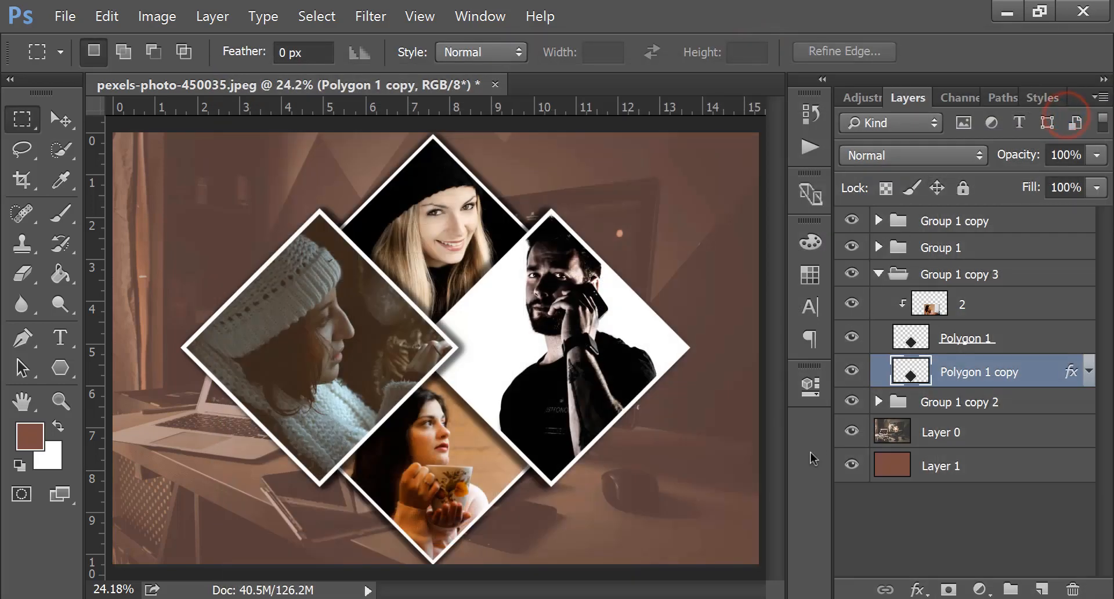
click(879, 274)
Scale all four diamond groups together about their centre to about 93.3% width and height, and deselect them.
ctrl+click(923, 302)
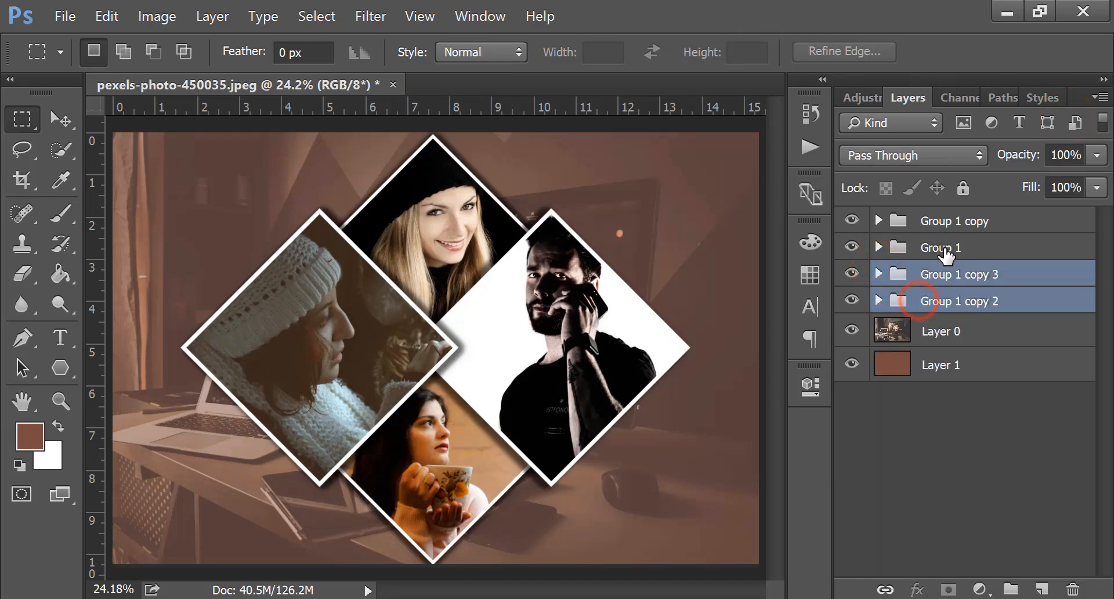
ctrl+click(943, 247)
ctrl+click(957, 219)
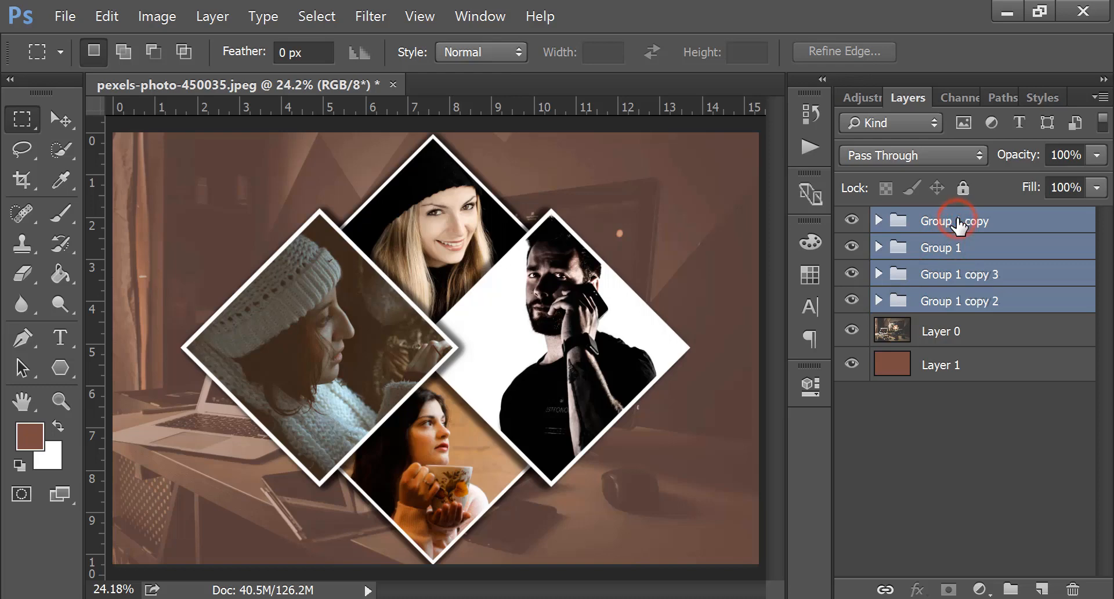
right_click(561, 282)
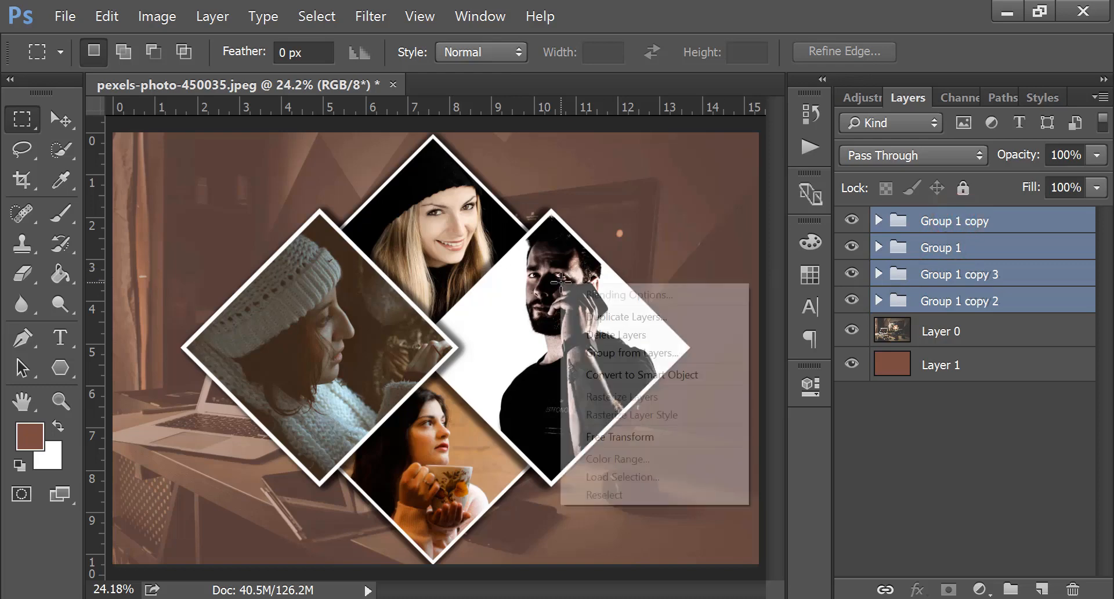
click(637, 433)
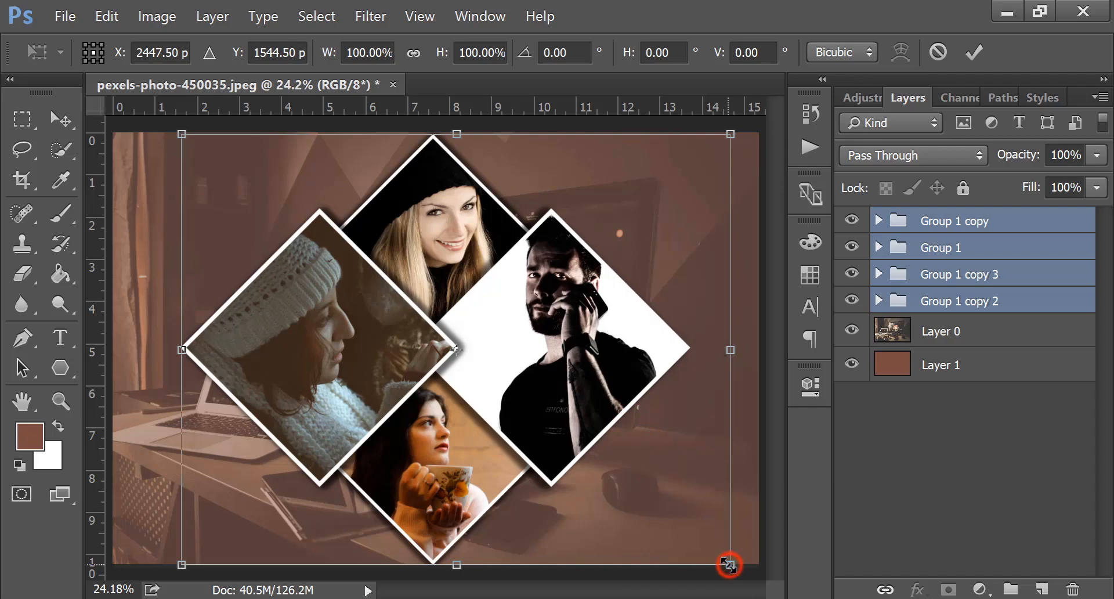
drag(729, 564, 712, 549)
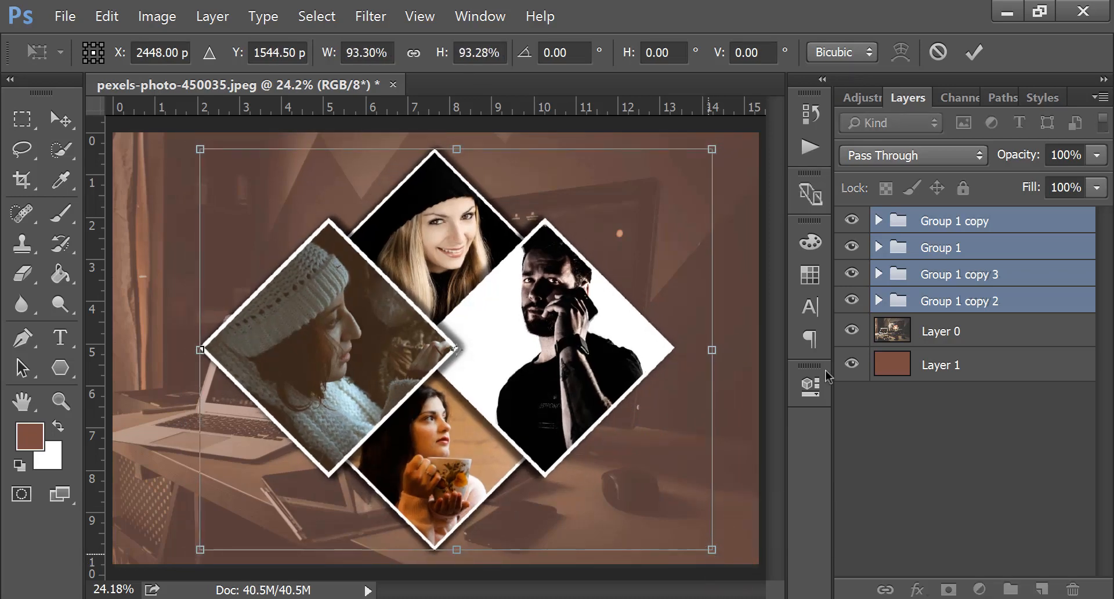
click(976, 54)
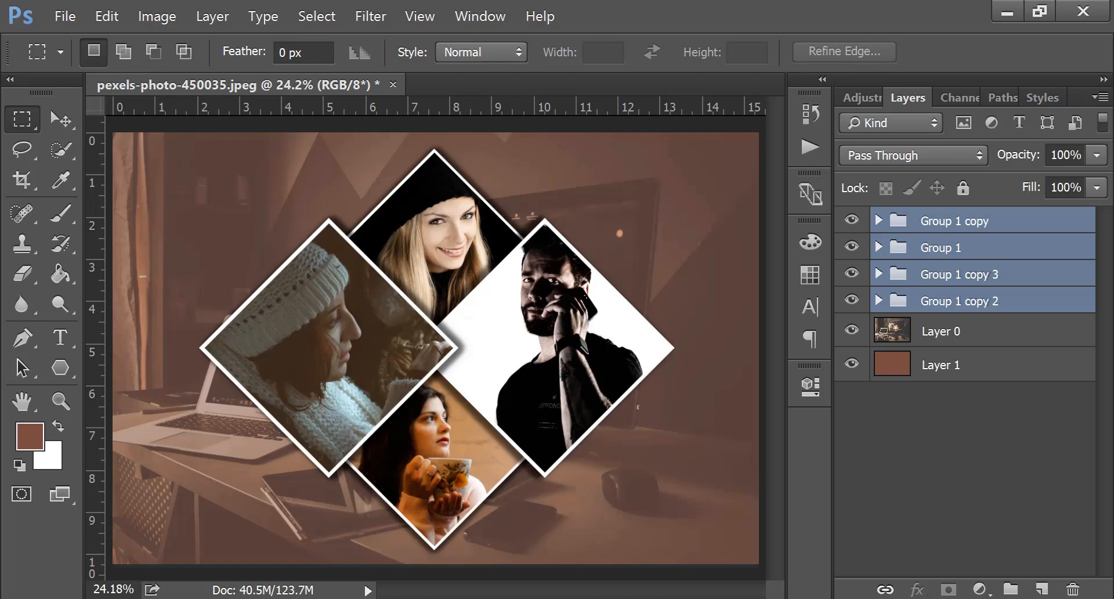
click(968, 454)
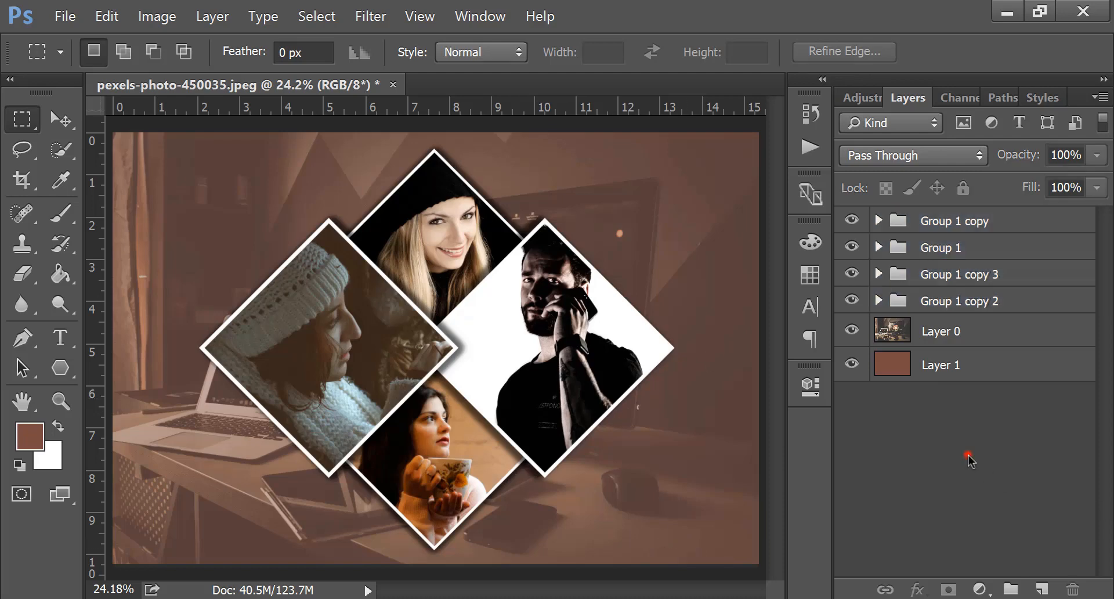
click(994, 368)
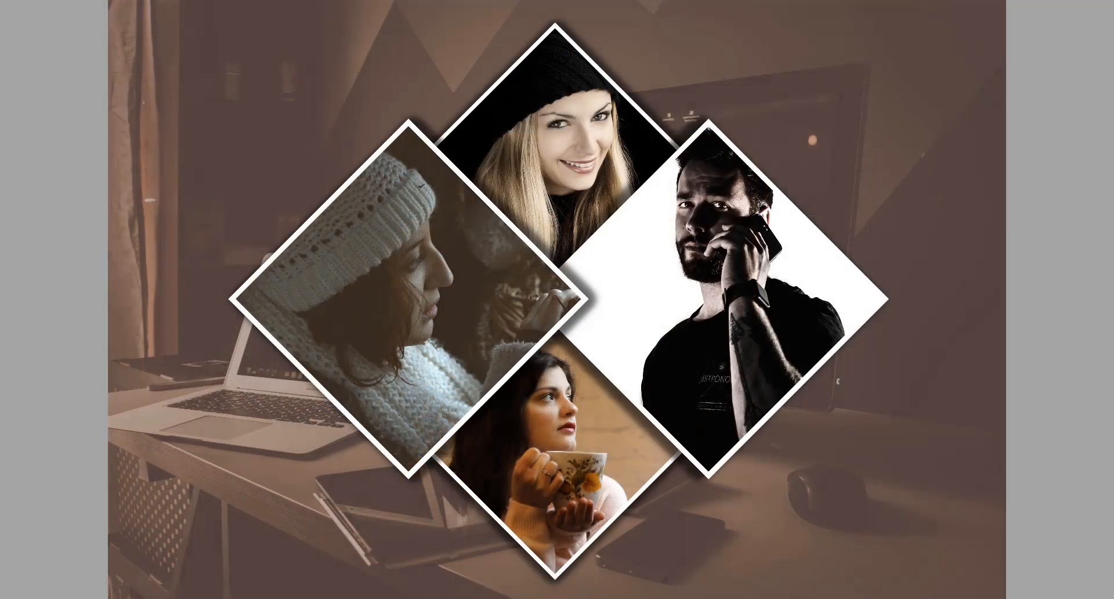